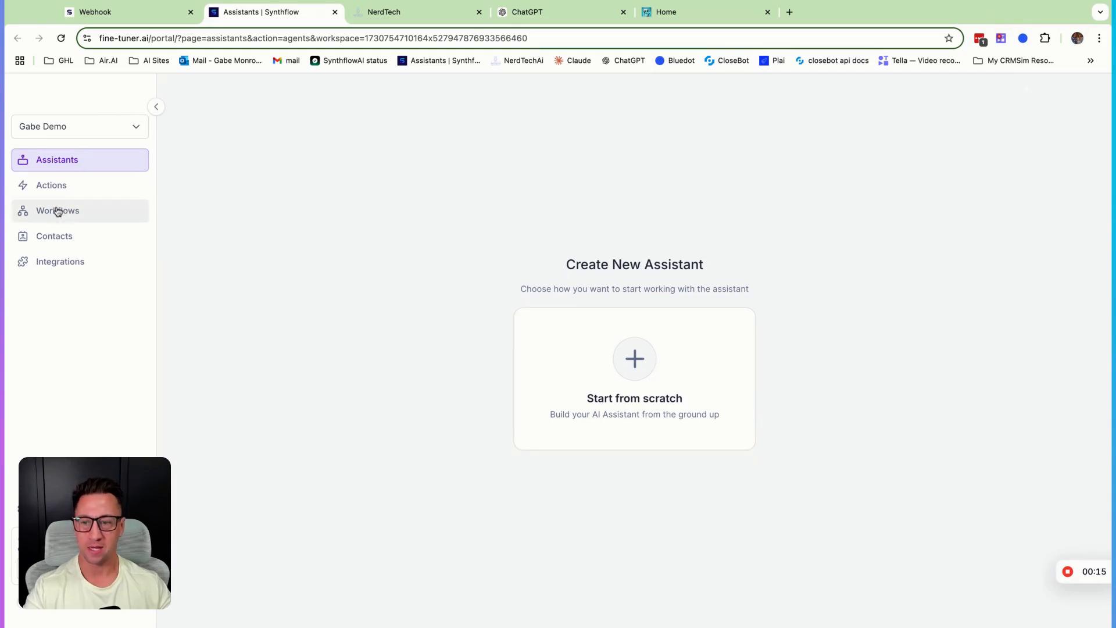
Examine the available pricing plans in the workspace's plan and billing settings.
click(15, 507)
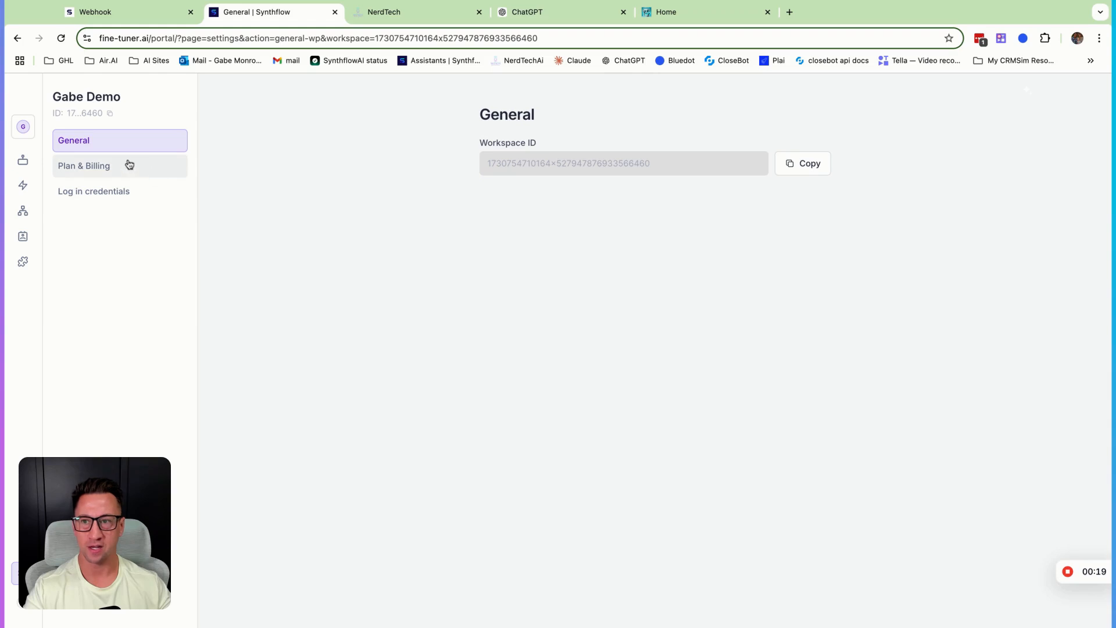
click(90, 169)
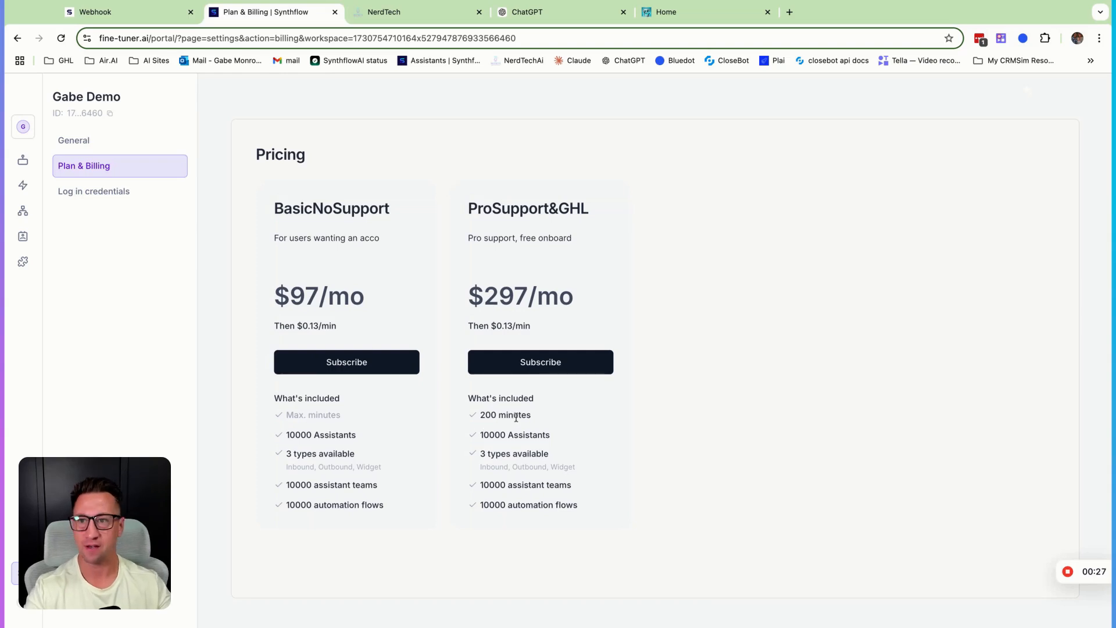
Create a new assistant from scratch and choose Inbound as its type.
click(28, 164)
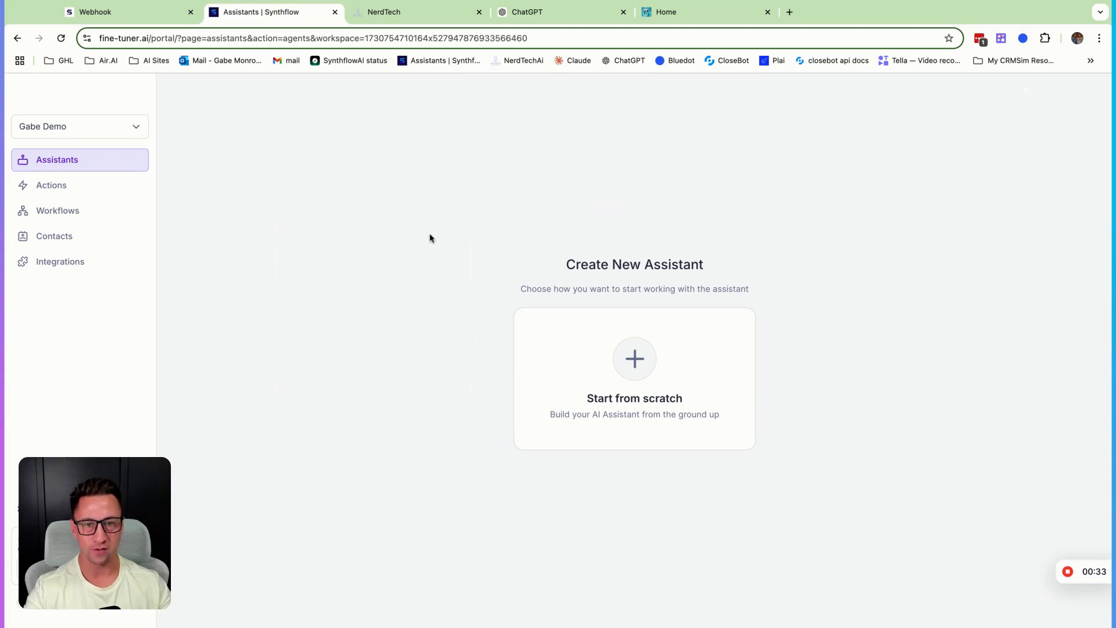
click(635, 370)
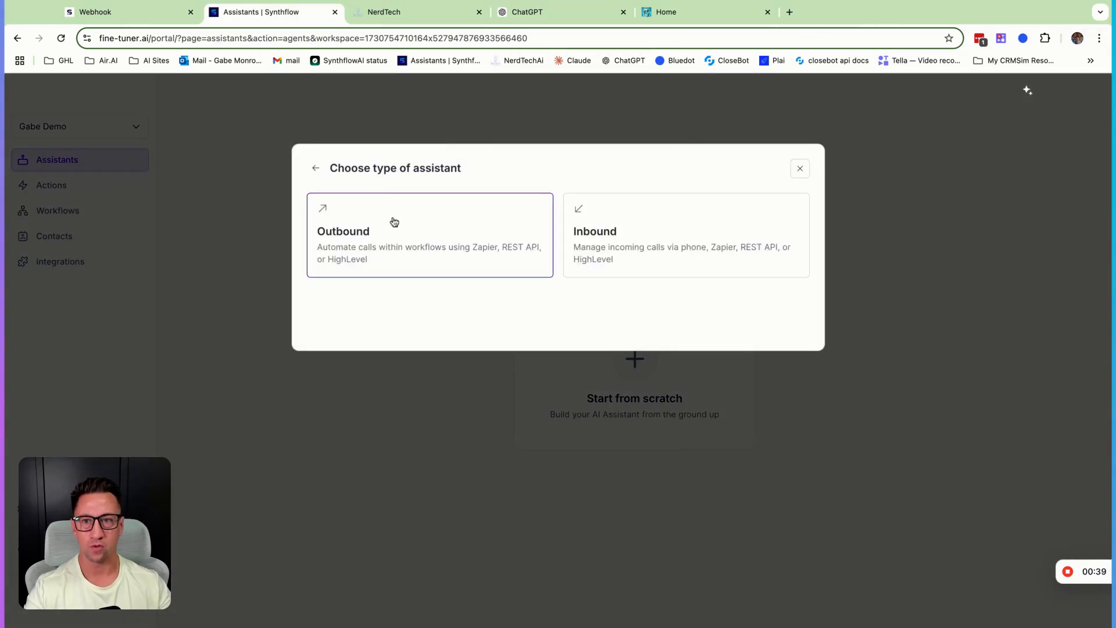
click(652, 236)
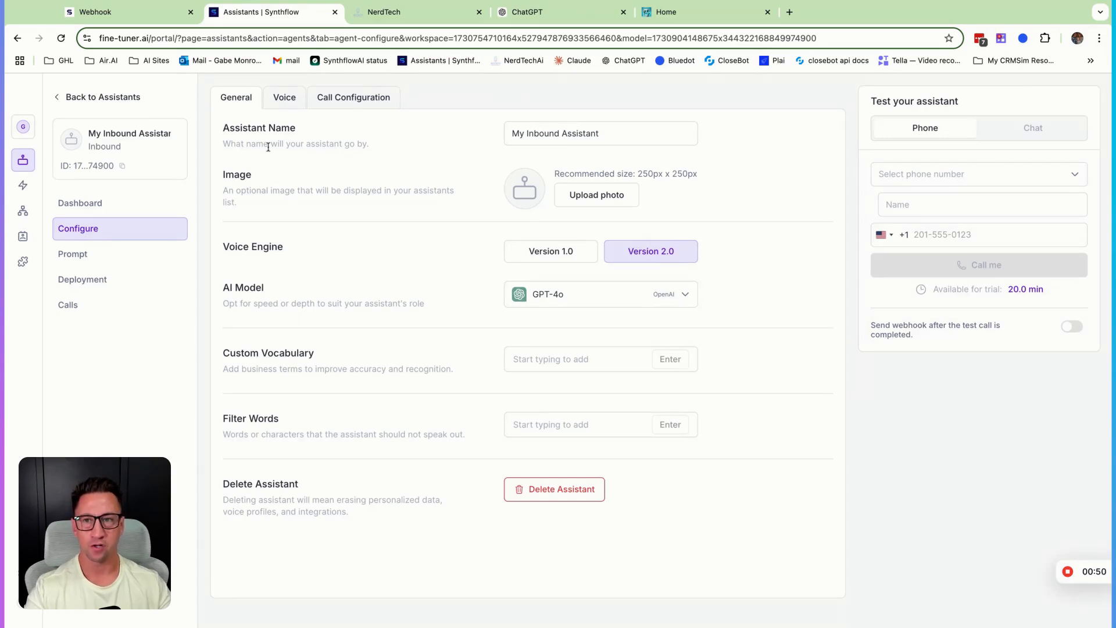
Name the assistant "NerdTech Inbound Customer Service" and check the available AI models.
click(630, 135)
key(alt+shift+Left)
key(alt+shift+Left)
key(alt+shift+Left)
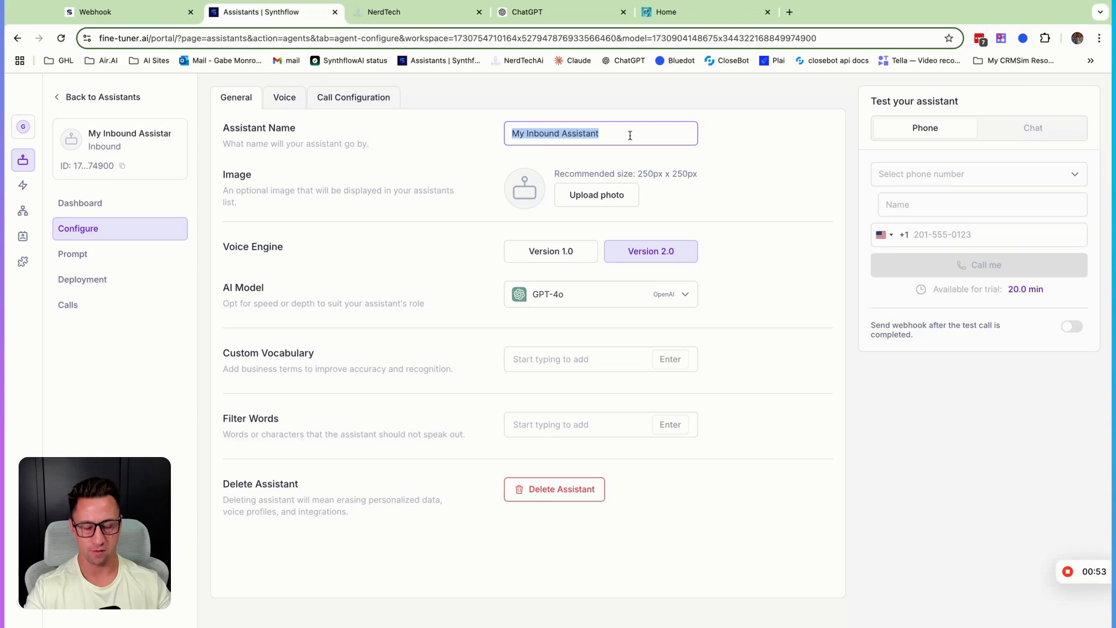
text(NerdTec)
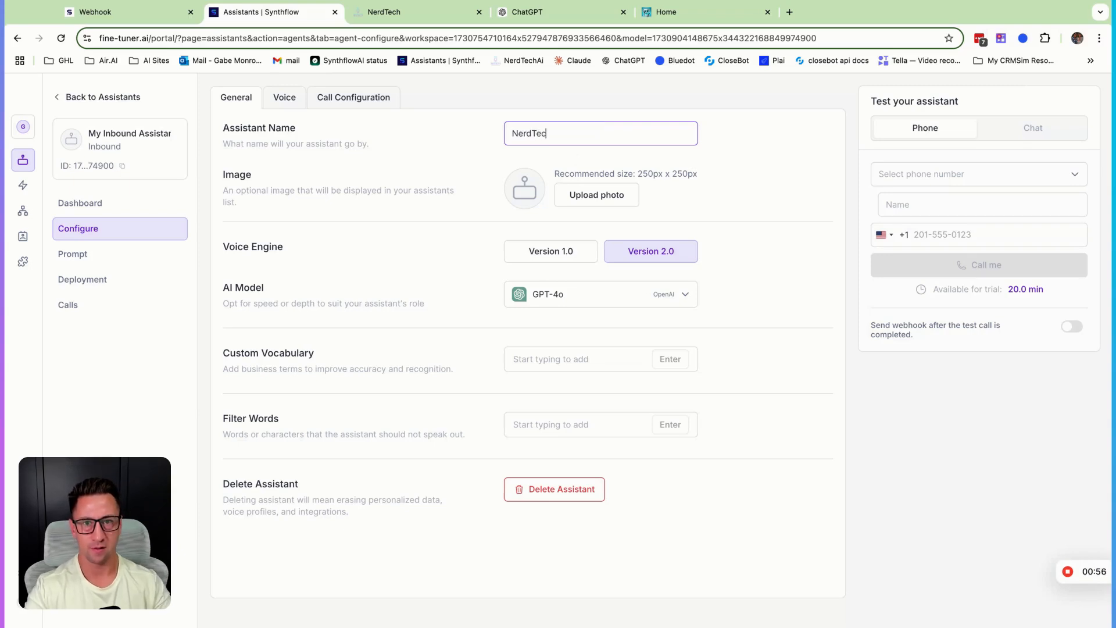
text(h Inoub)
key(BackSpace)
key(BackSpace)
key(BackSpace)
text(bound Customer Service)
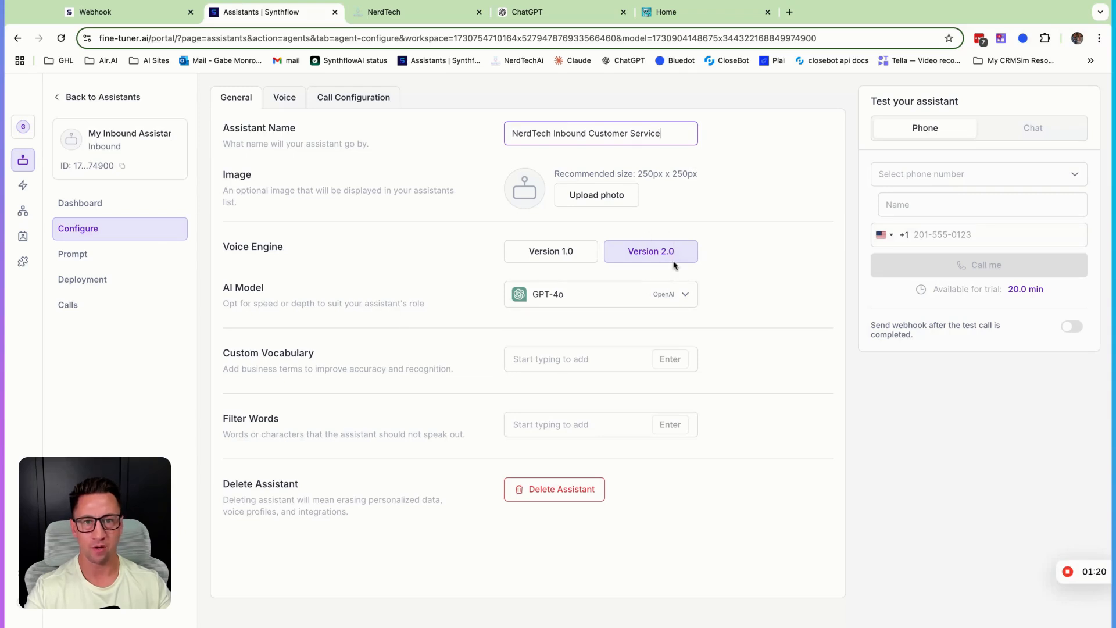
click(607, 302)
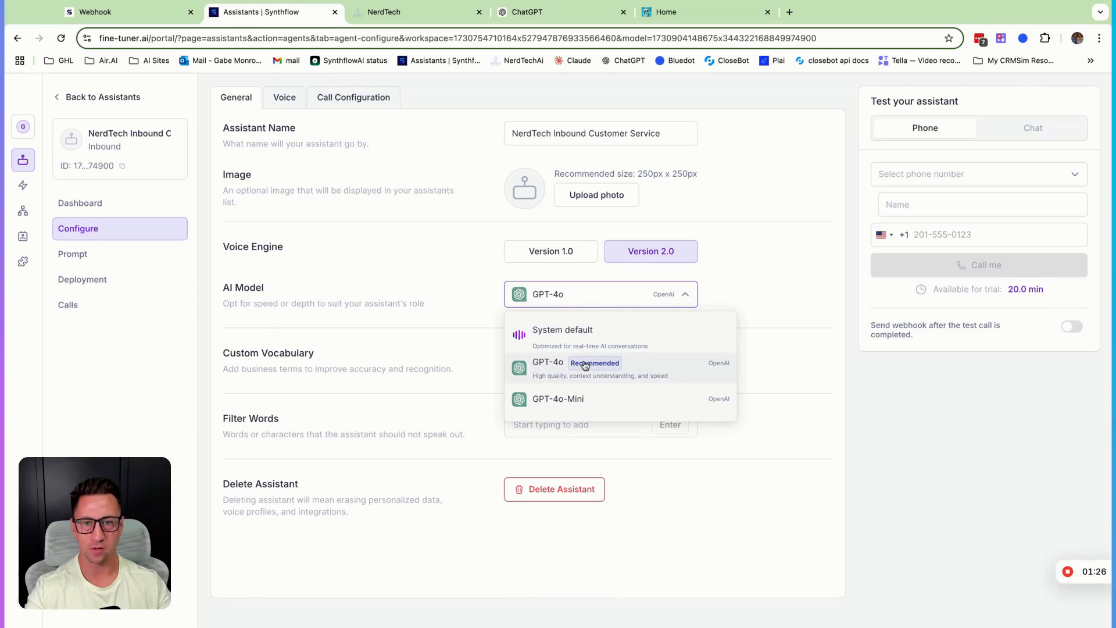
click(432, 294)
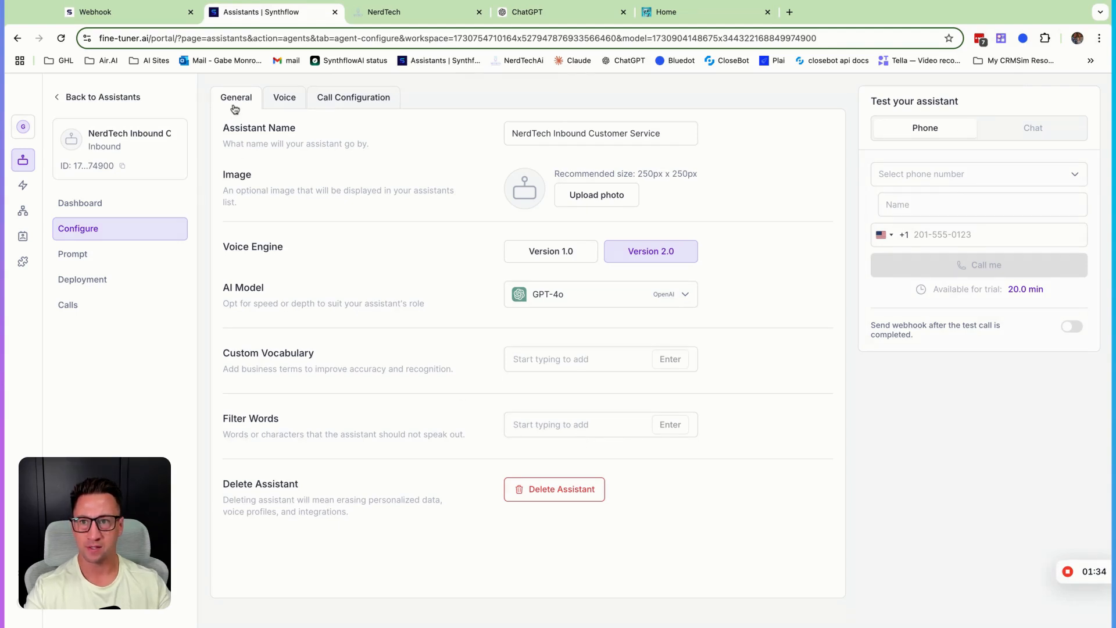
Examine the preset English-US ElevenLabs voices available in the assistant's voice settings.
click(281, 104)
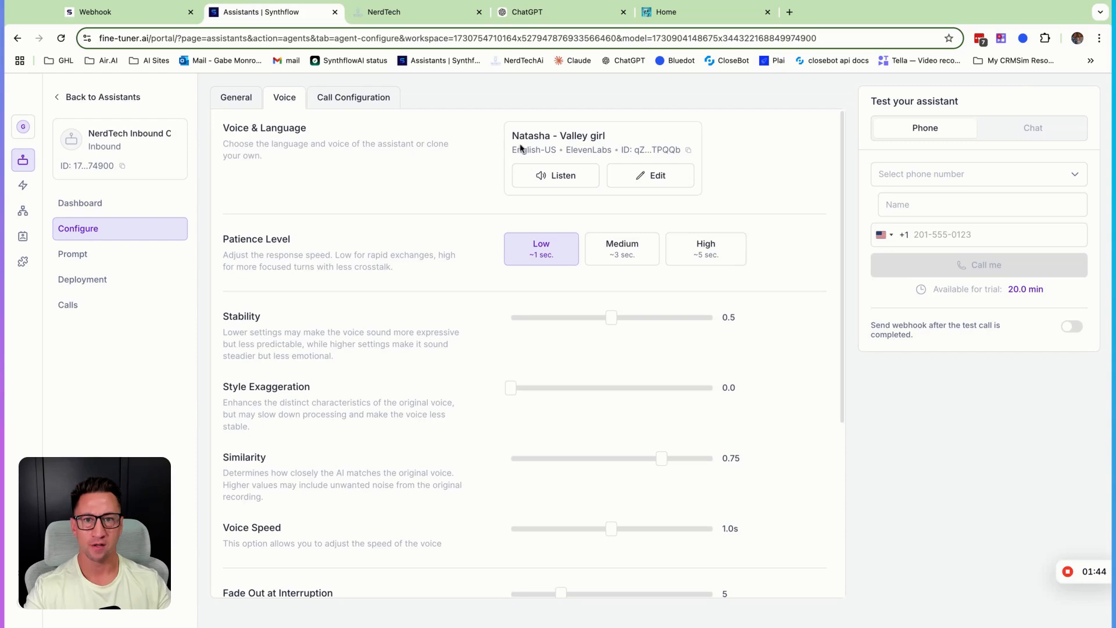
click(657, 177)
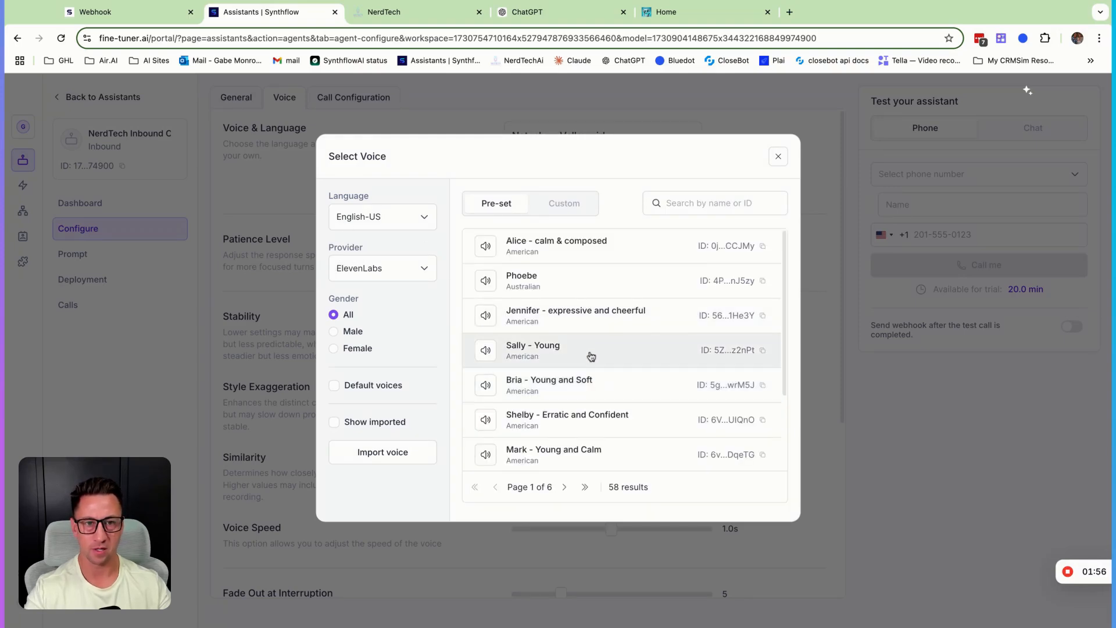
scroll(590, 358, down, 3)
scroll(588, 360, up, 3)
scroll(587, 365, down, 3)
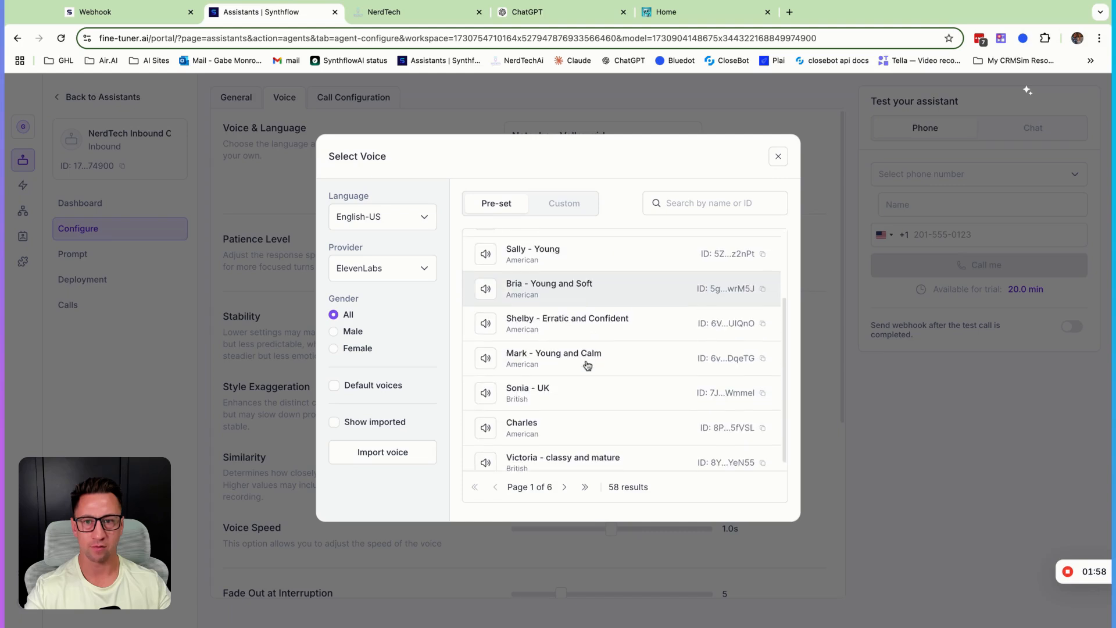
scroll(587, 365, down, 1)
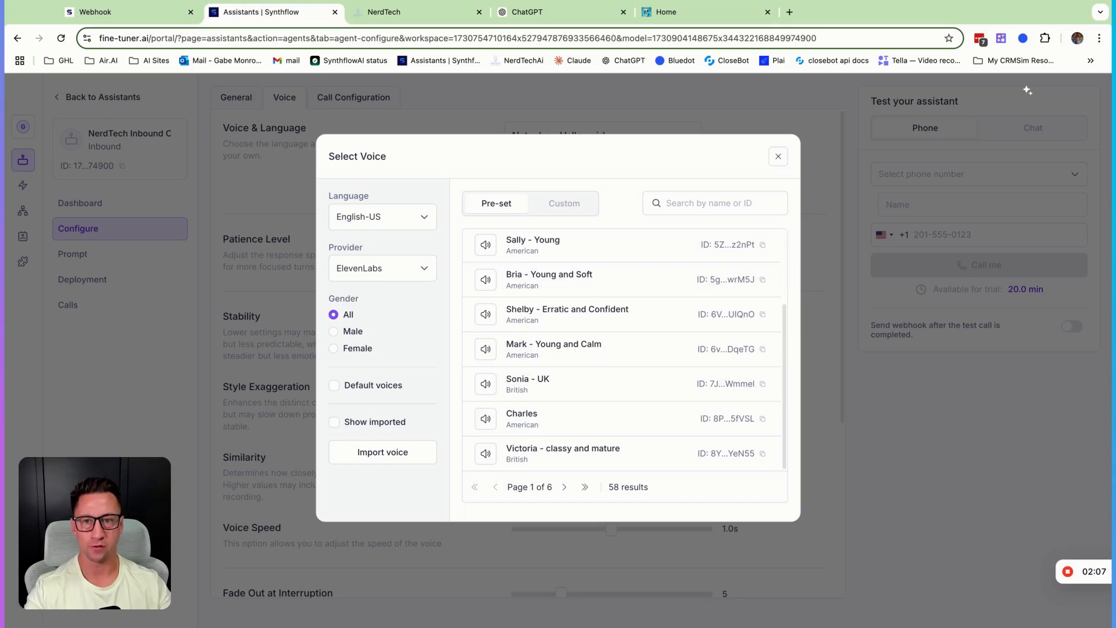
scroll(551, 337, up, 2)
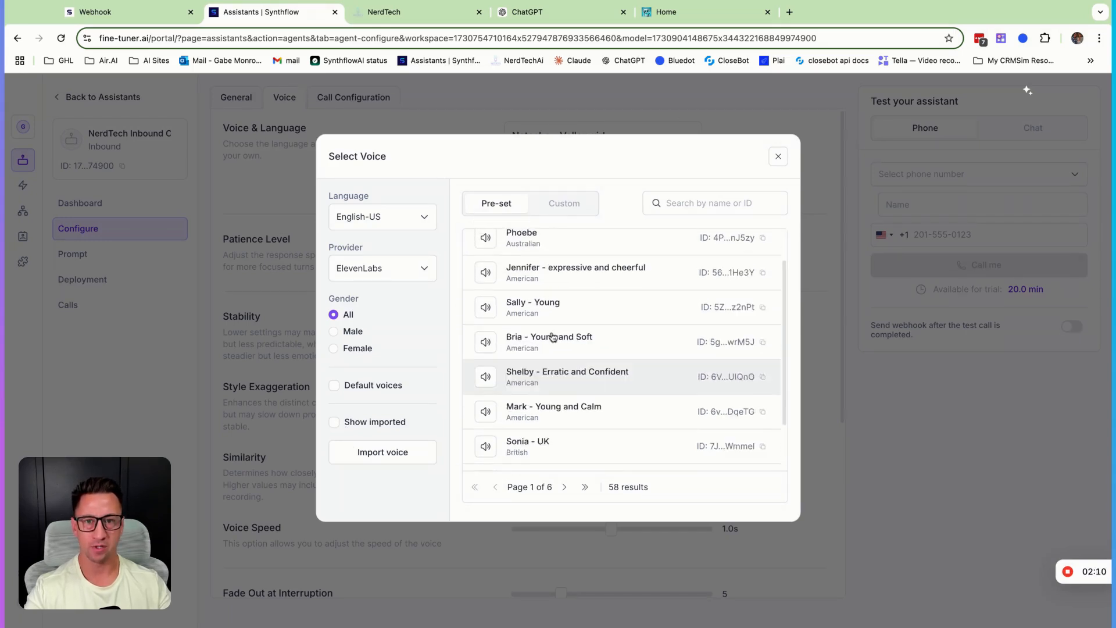
scroll(551, 336, up, 1)
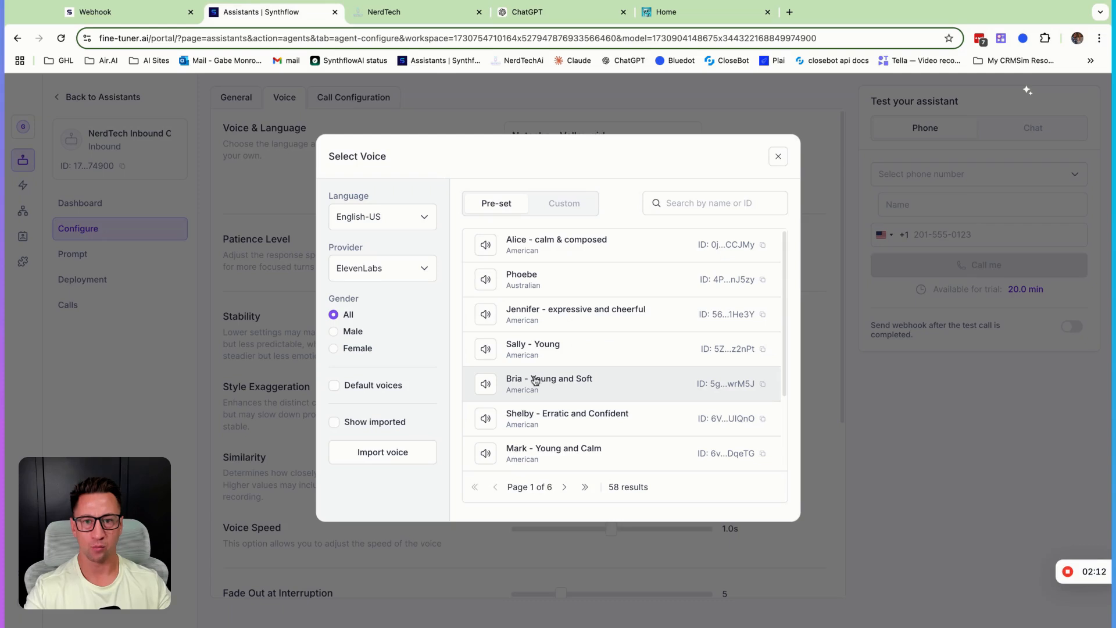
scroll(540, 377, down, 3)
scroll(552, 368, up, 3)
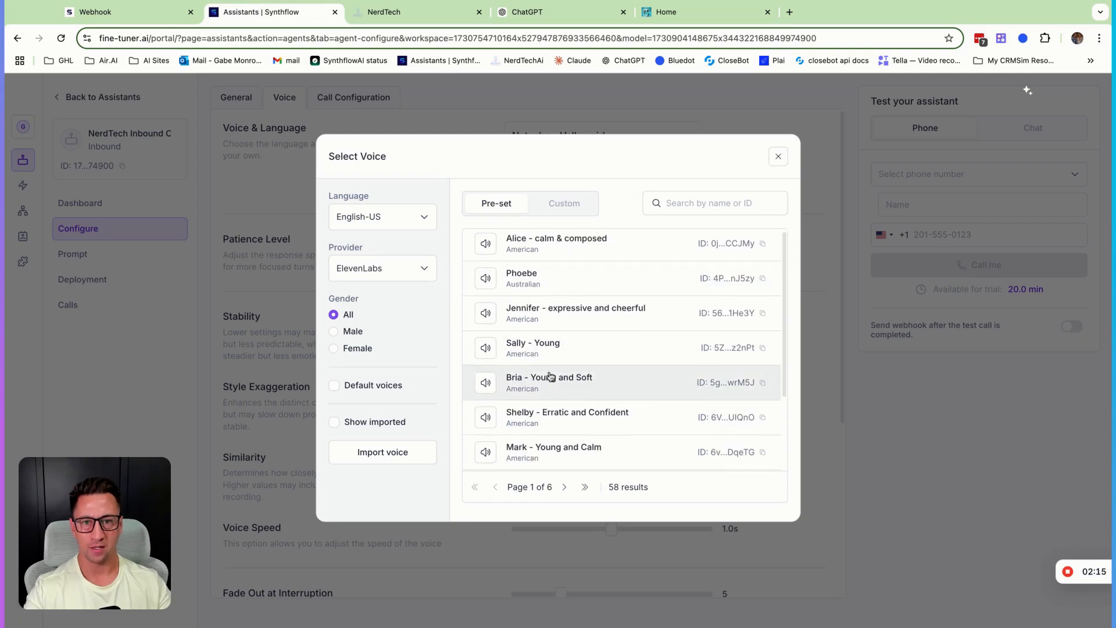
scroll(548, 417, down, 3)
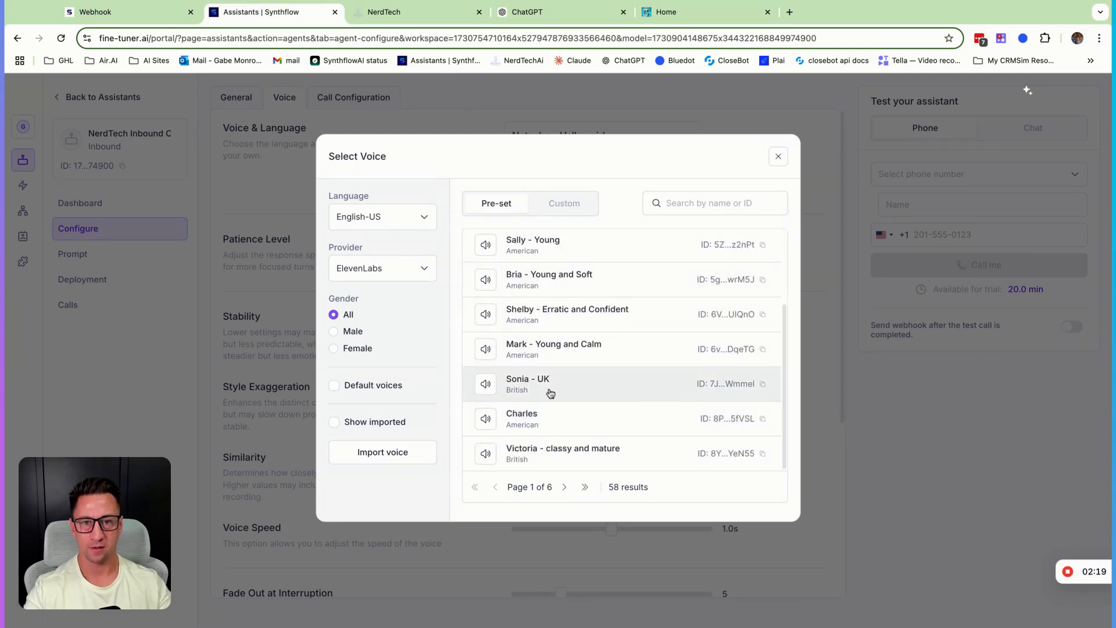
Check the default voices filter, browse the unfiltered preset voices again, and leave the voice selection without choosing one.
click(339, 386)
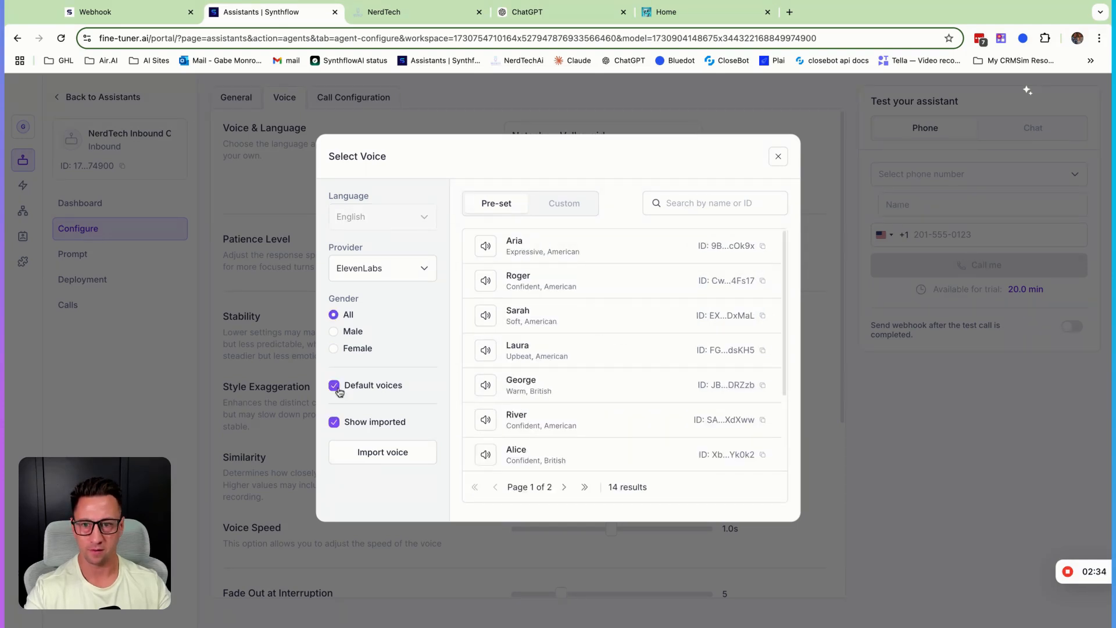
click(339, 390)
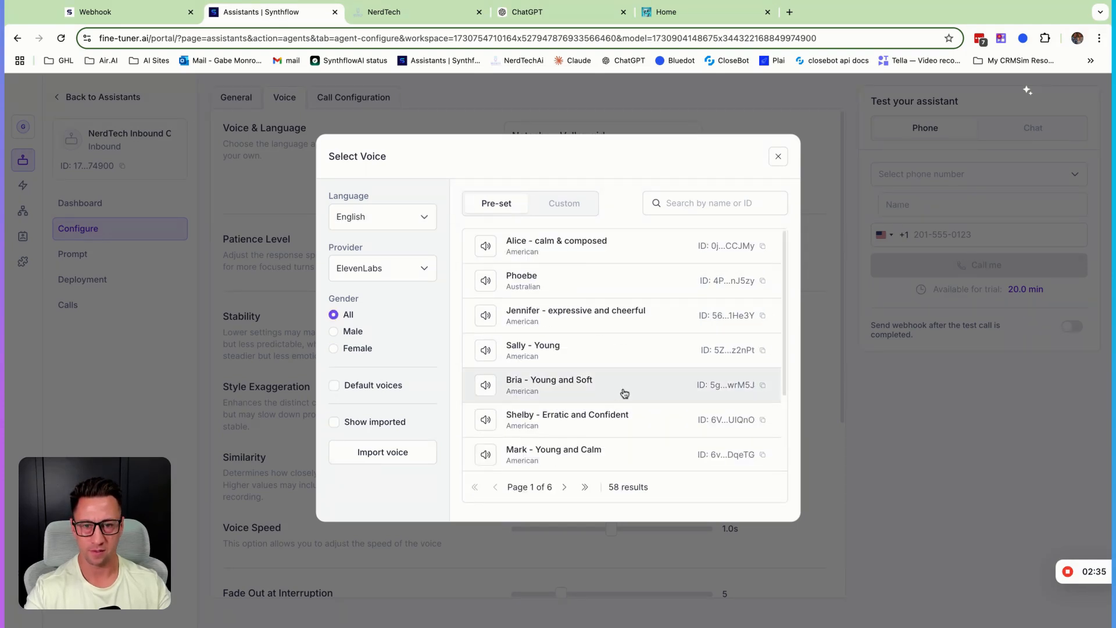
scroll(625, 392, down, 3)
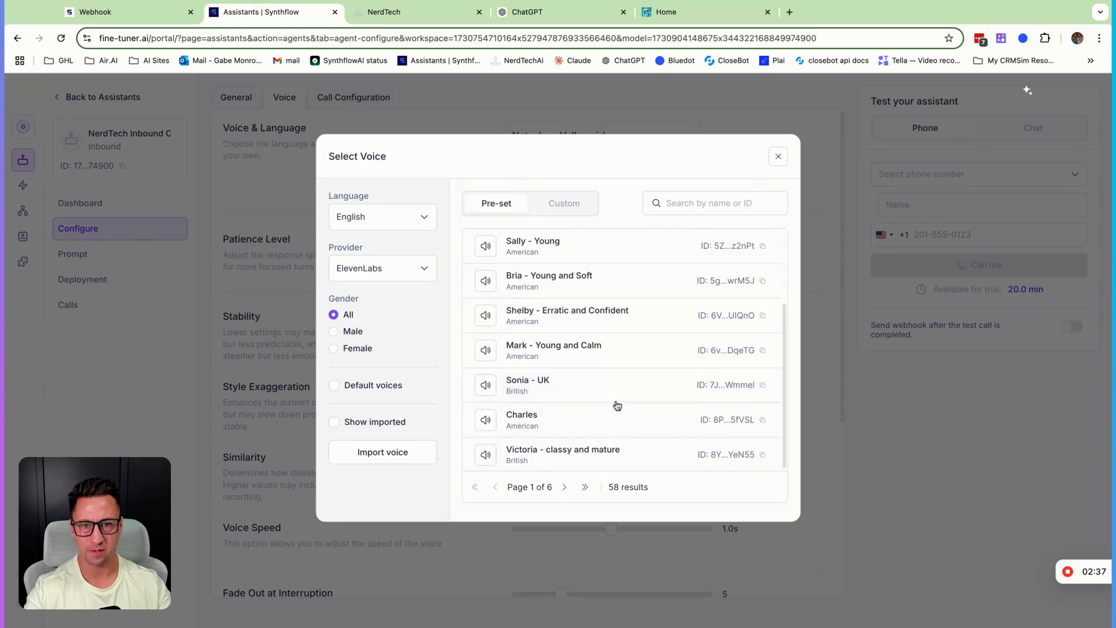
scroll(618, 402, up, 3)
scroll(618, 381, down, 3)
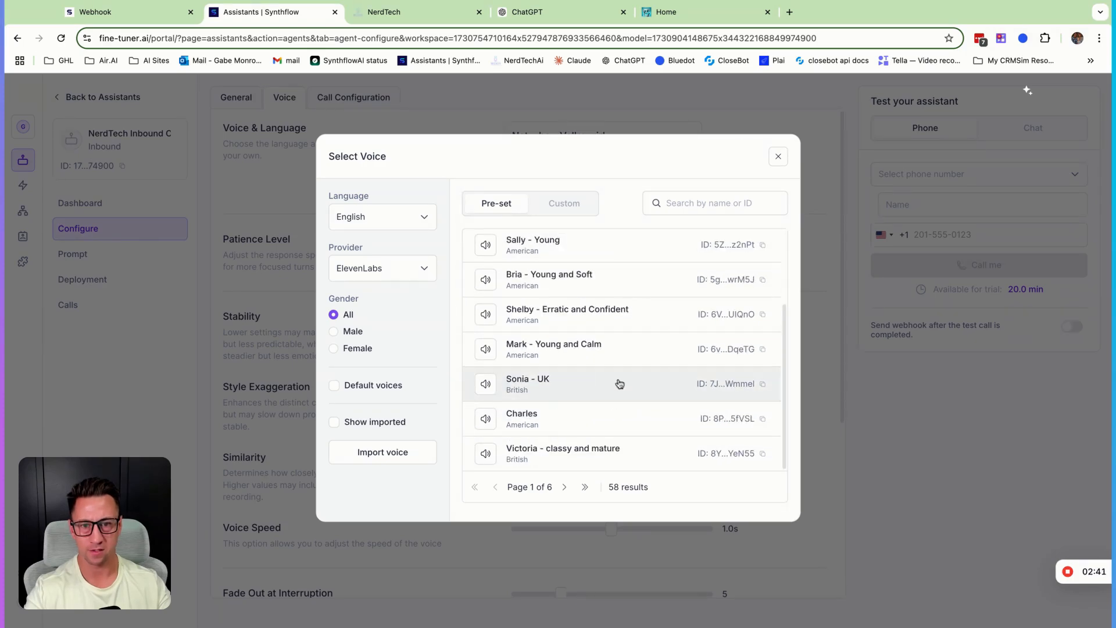
click(778, 156)
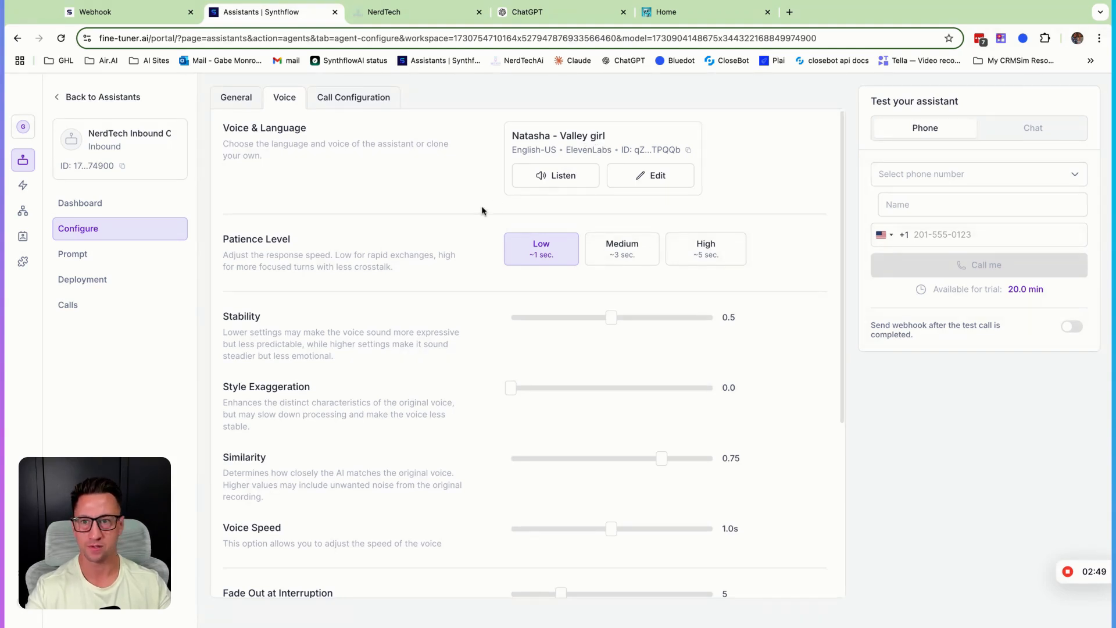
Examine the assistant's voice settings, from patience level and stability to voice speed, fade-out and latency.
scroll(476, 199, down, 3)
scroll(348, 222, up, 2)
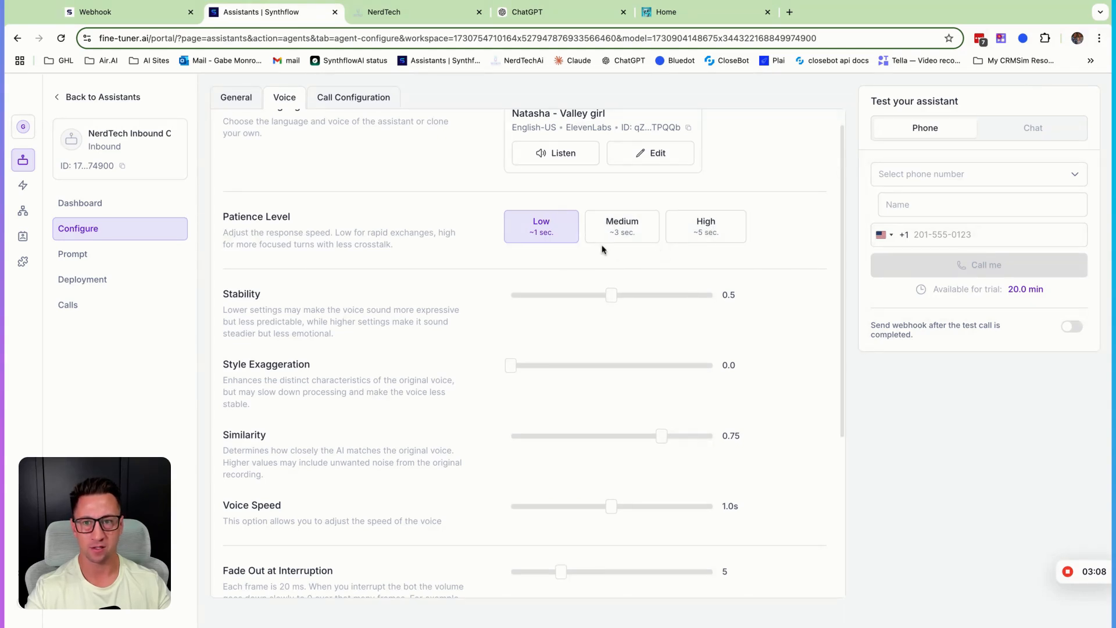
scroll(568, 269, down, 1)
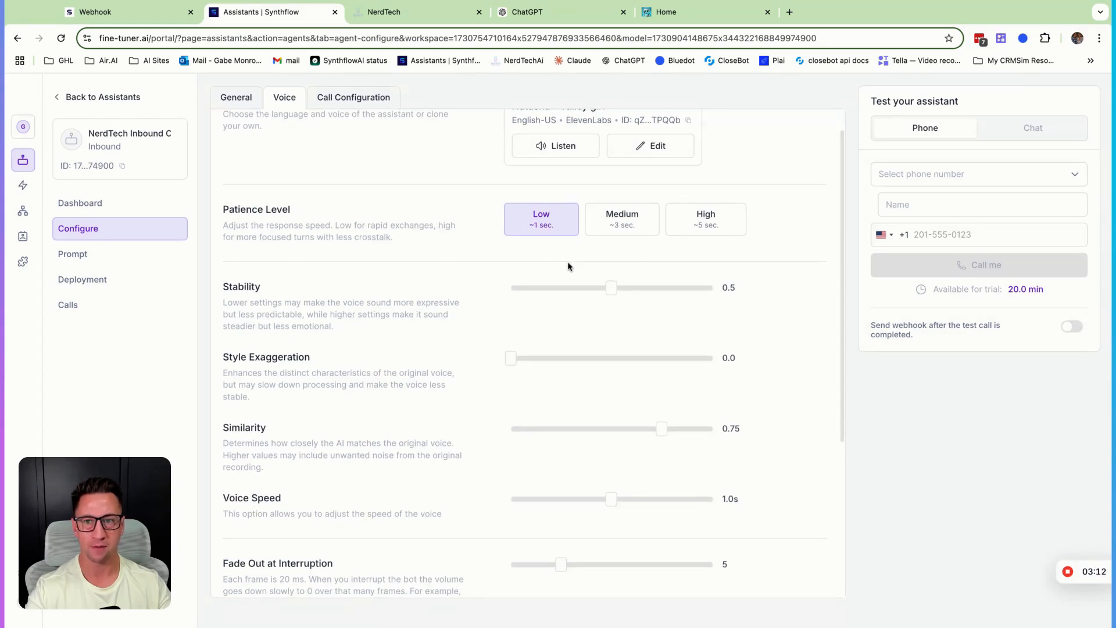
scroll(568, 266, down, 3)
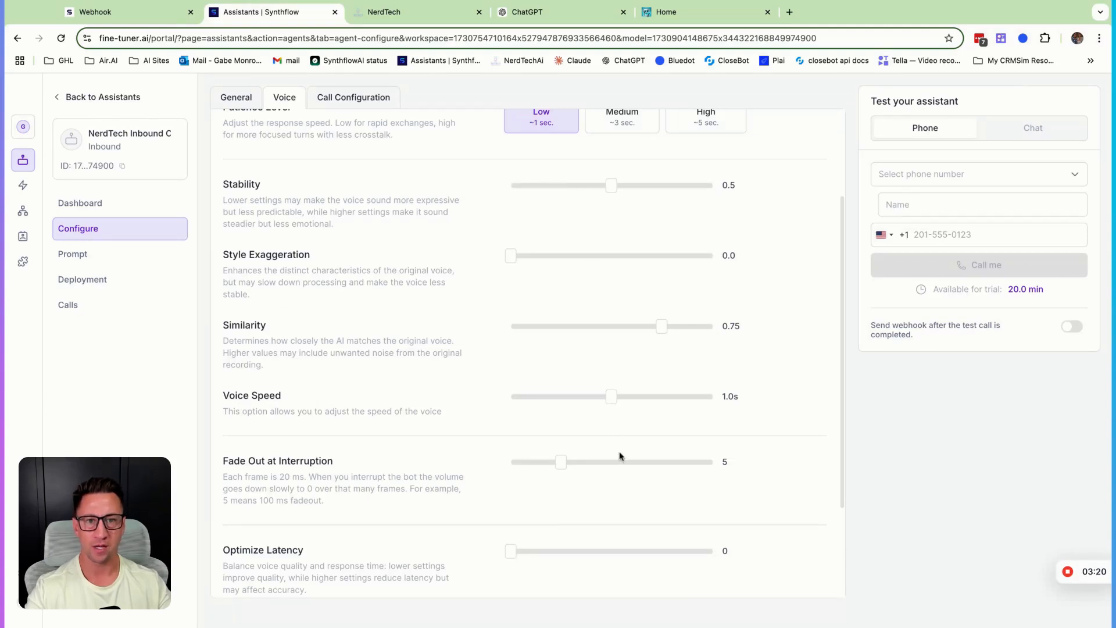
scroll(612, 239, up, 2)
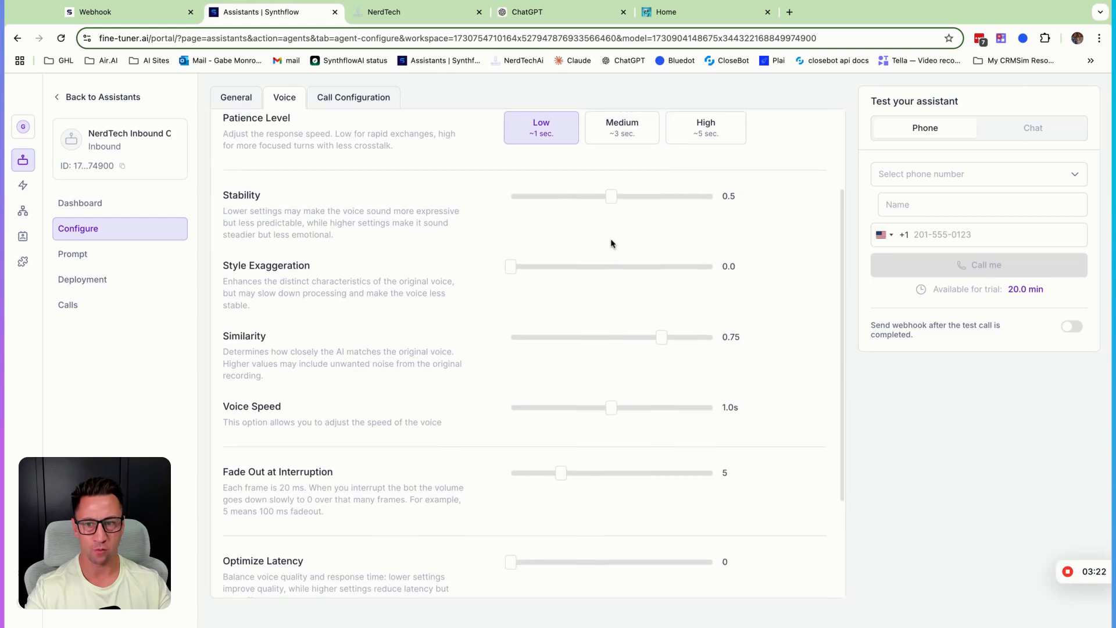
scroll(610, 241, down, 3)
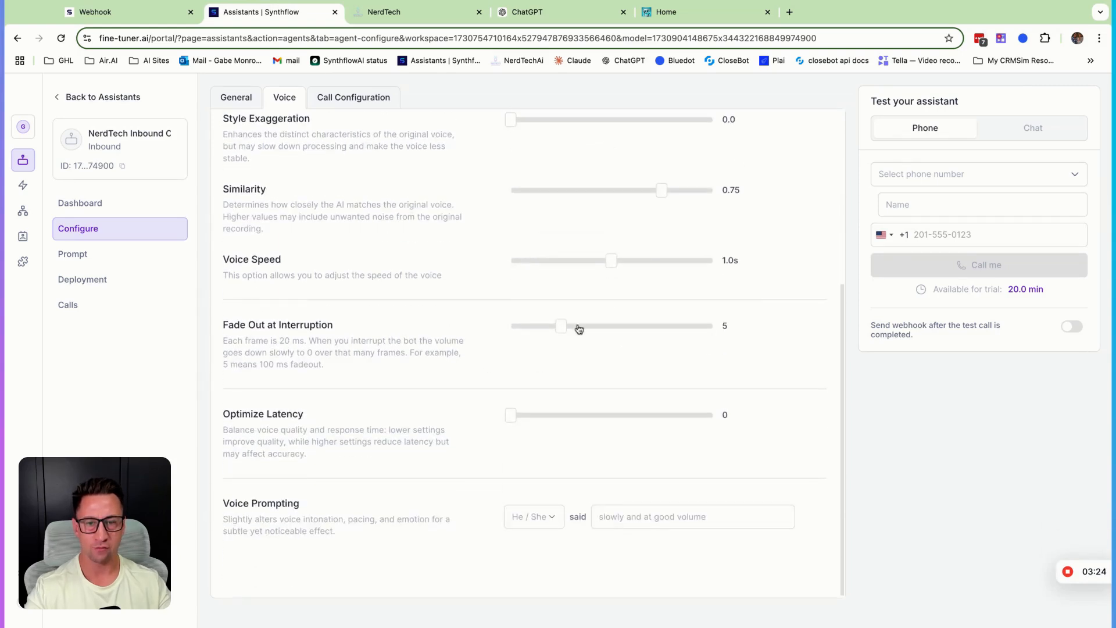
scroll(566, 331, up, 1)
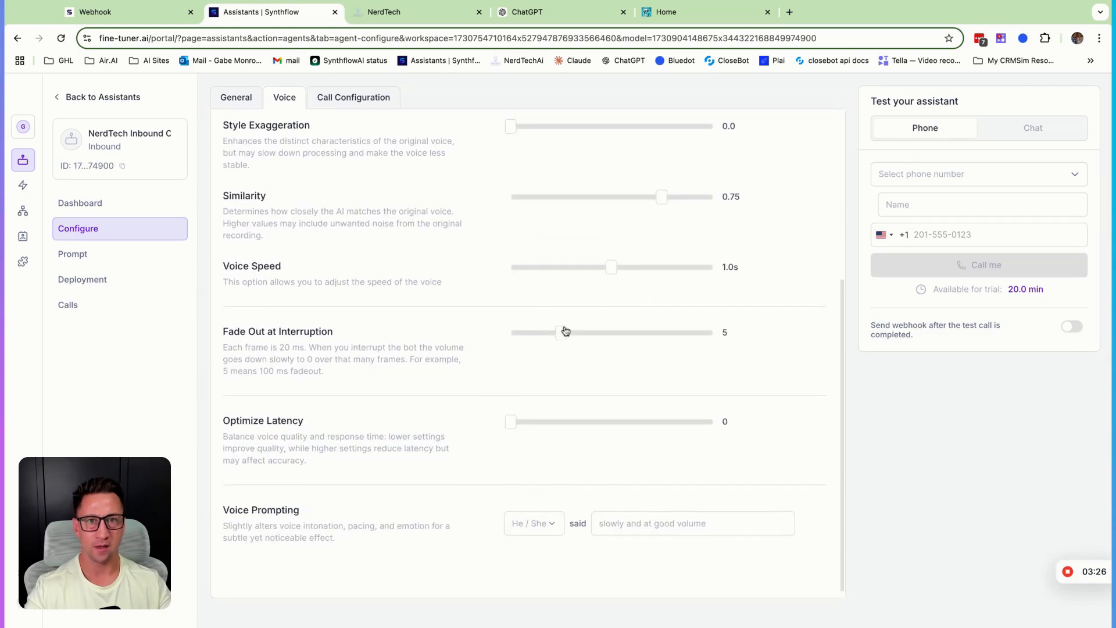
scroll(565, 331, up, 3)
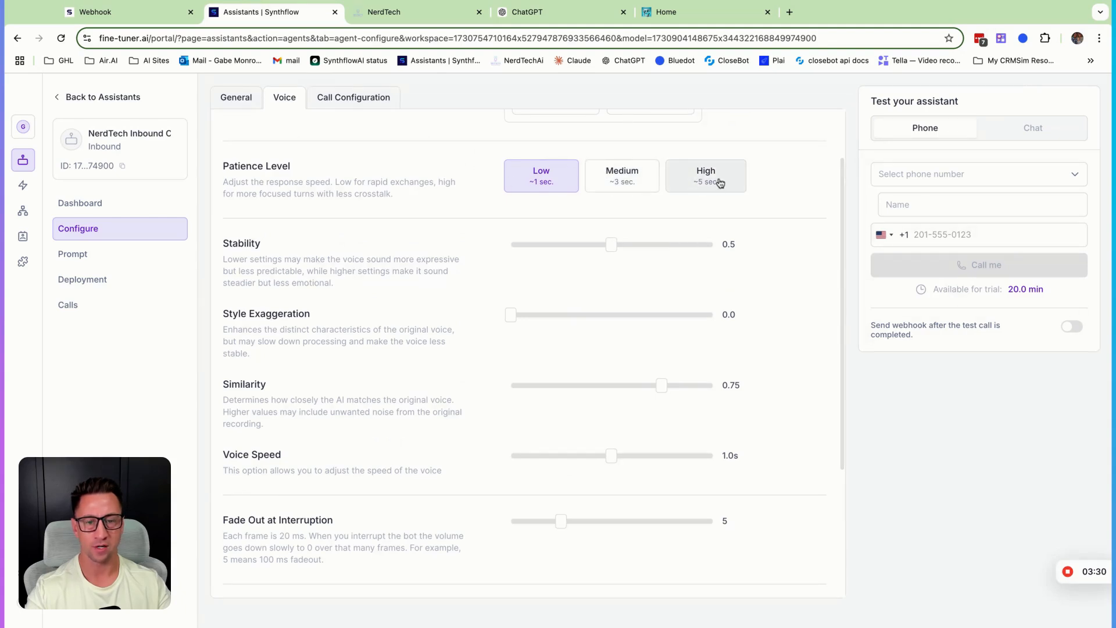
Set Optimize Latency to 1 and fill in the voice prompting as She said "friendly and patient".
scroll(655, 229, down, 3)
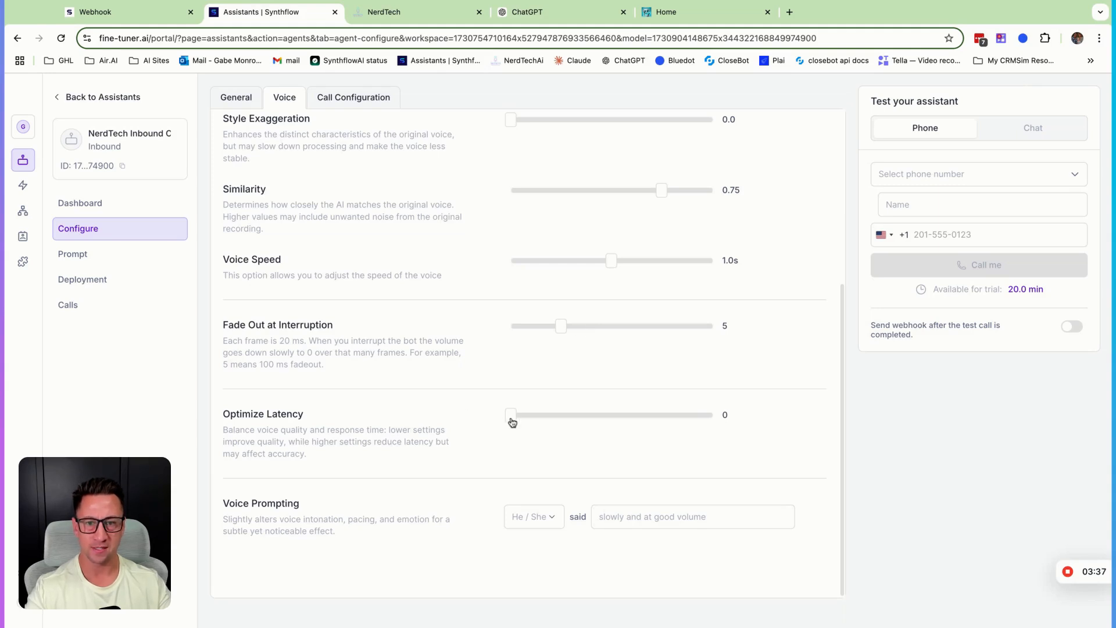
click(548, 416)
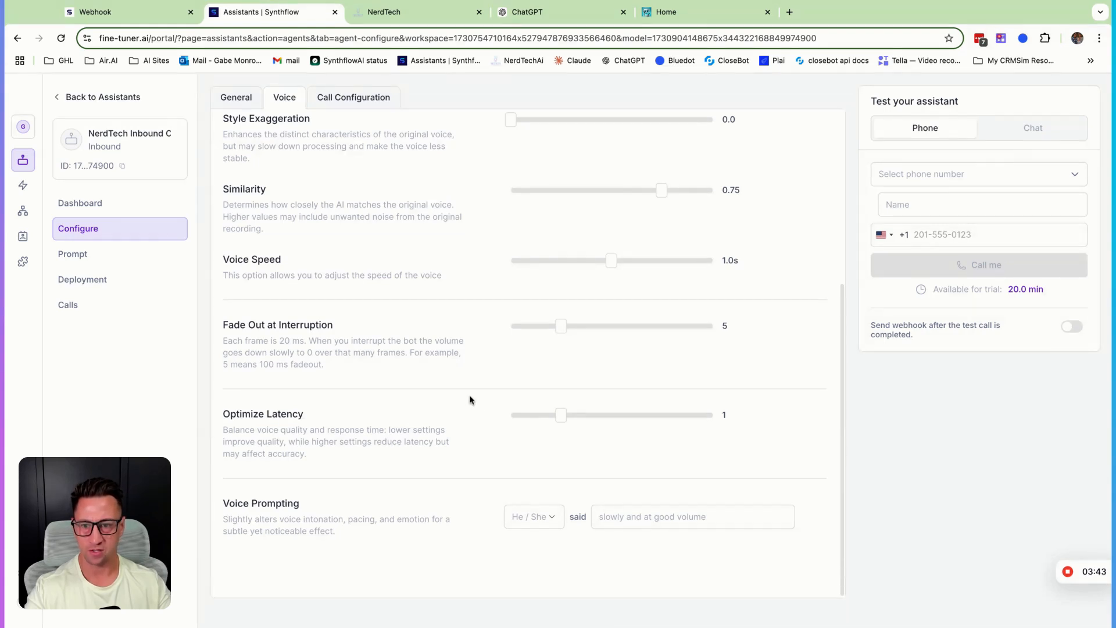
click(522, 519)
click(522, 519)
click(599, 525)
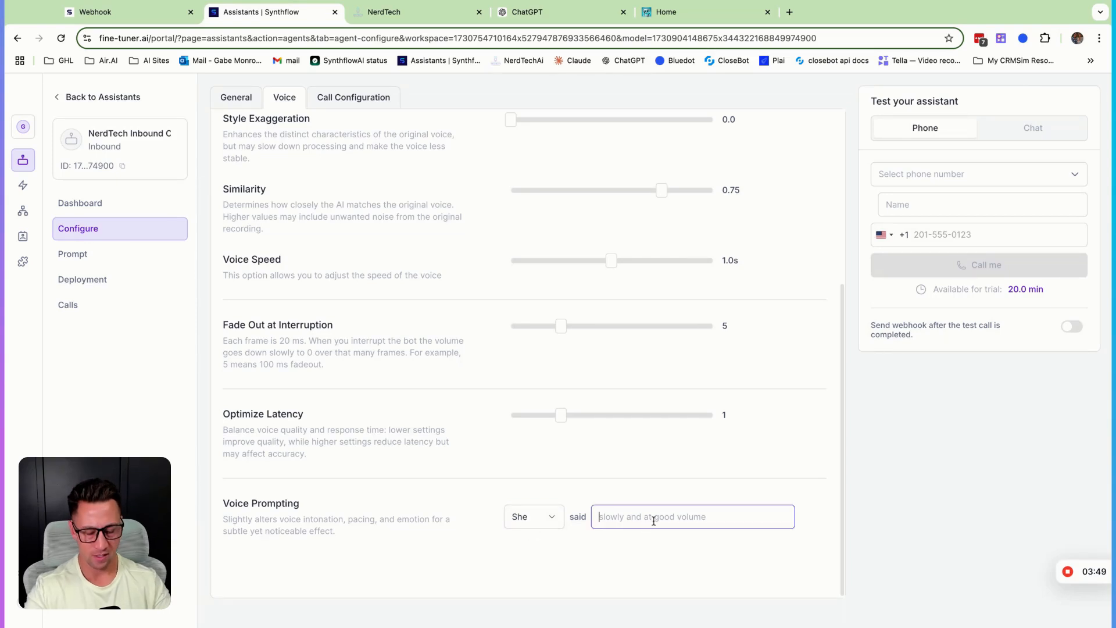
text(fri)
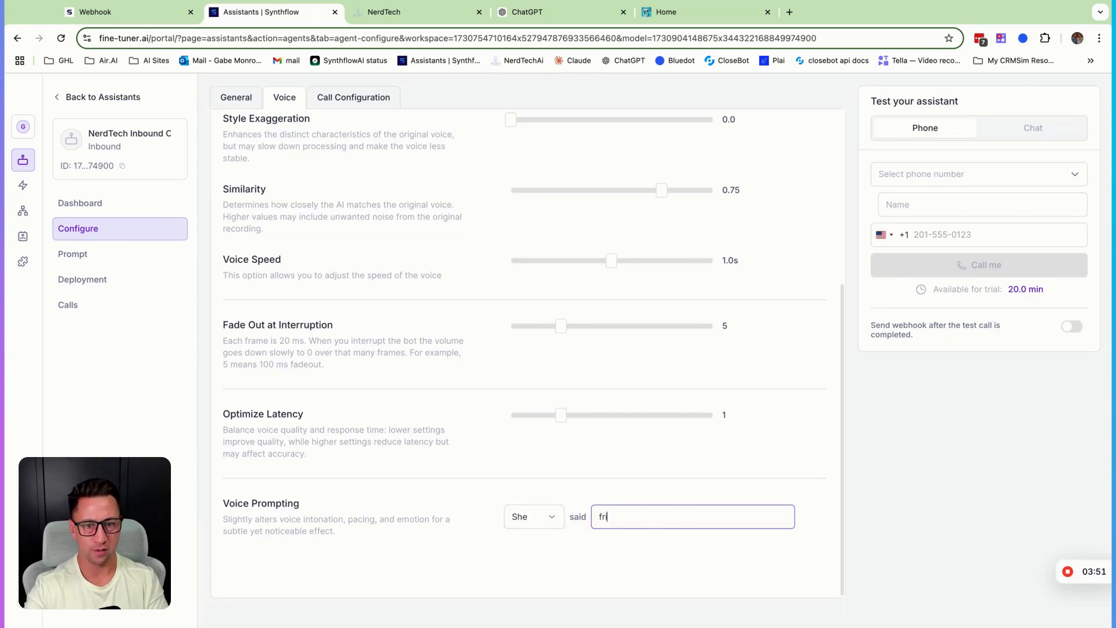
text(endly and pat)
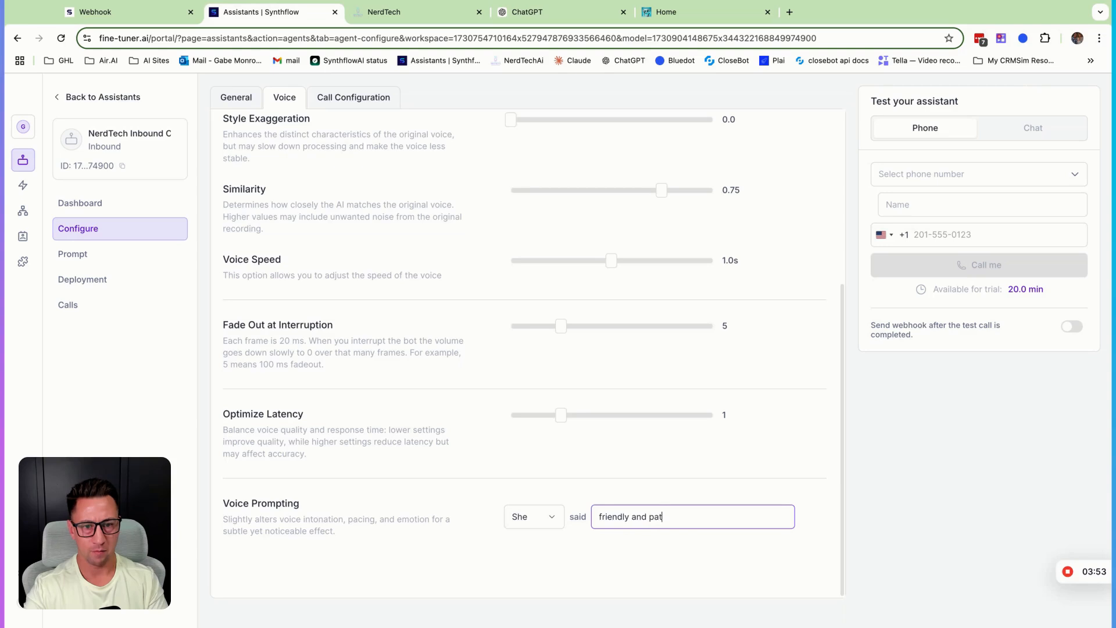
text(ient)
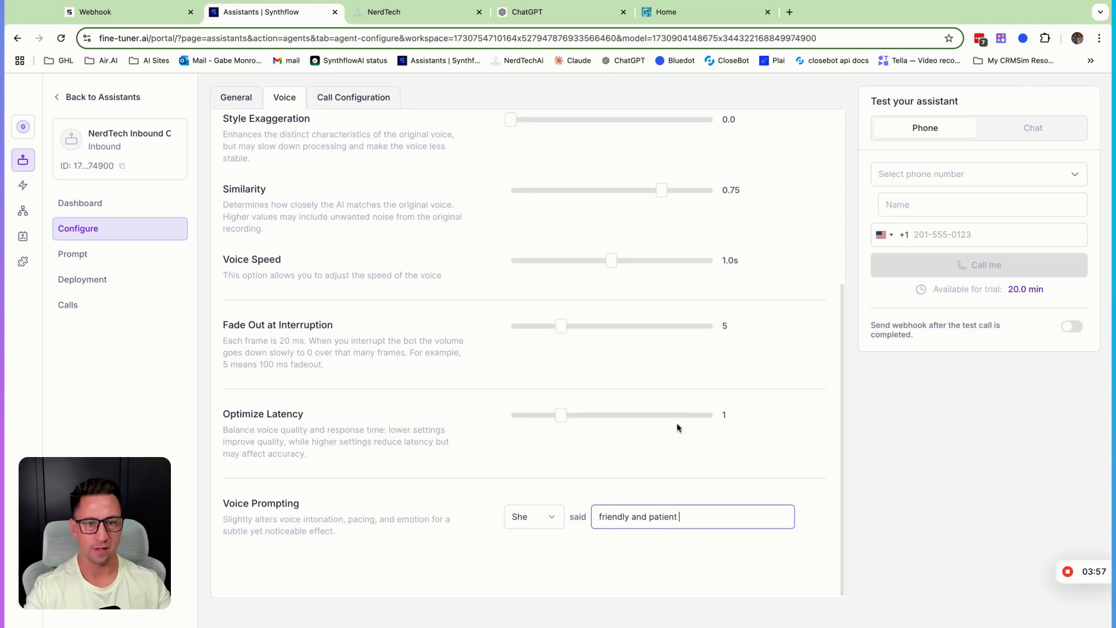
click(691, 464)
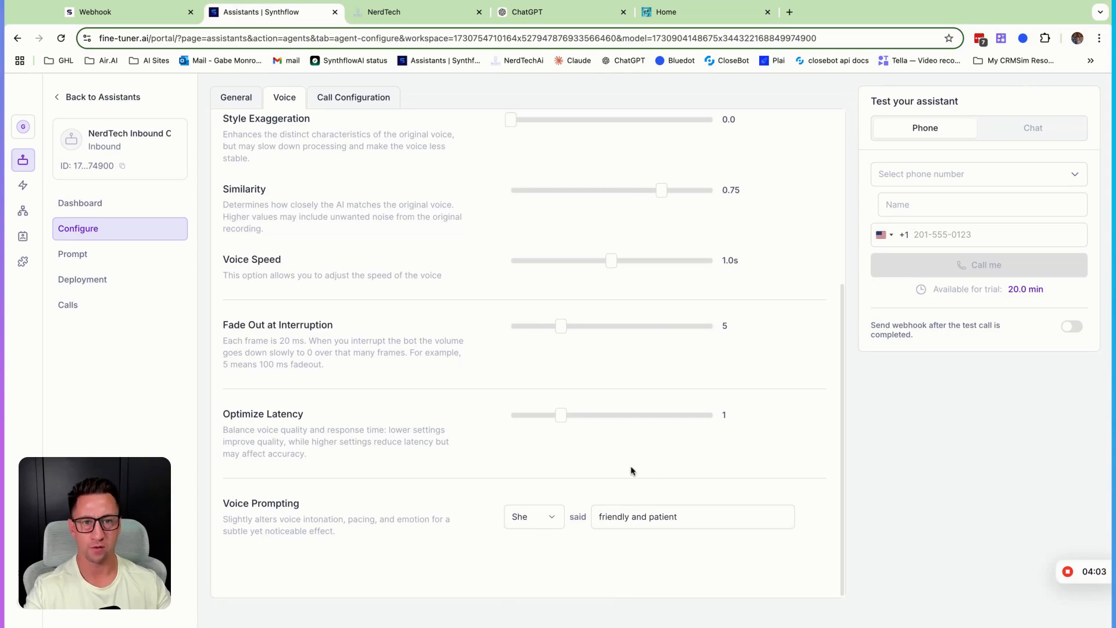
In the call configuration, set the pause before speaking to 2s and the ring duration to 3s.
scroll(534, 385, up, 5)
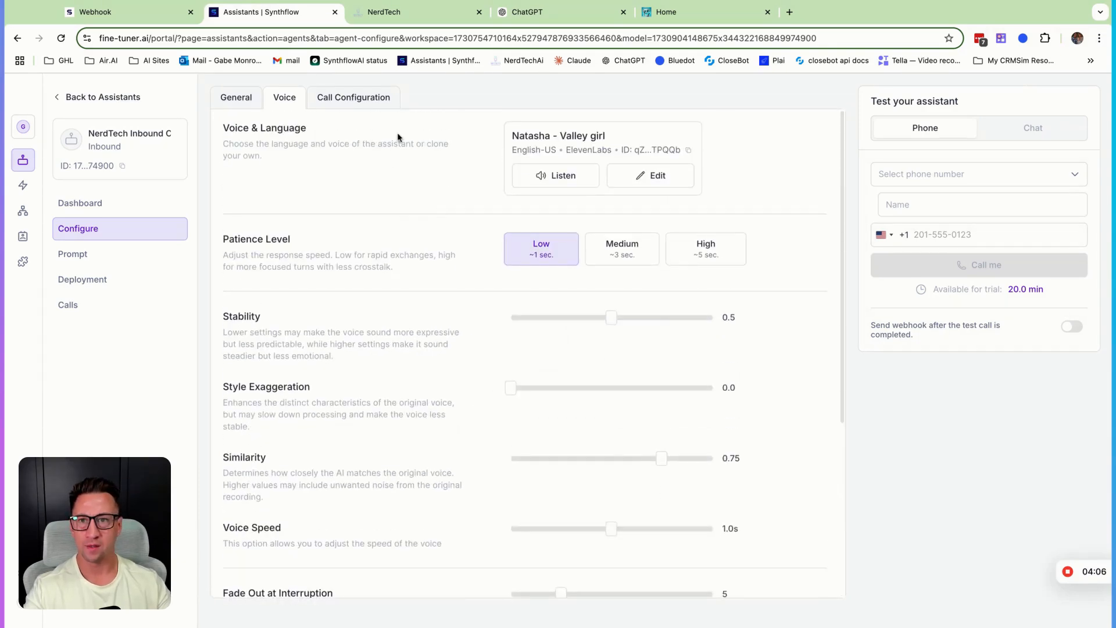
click(354, 98)
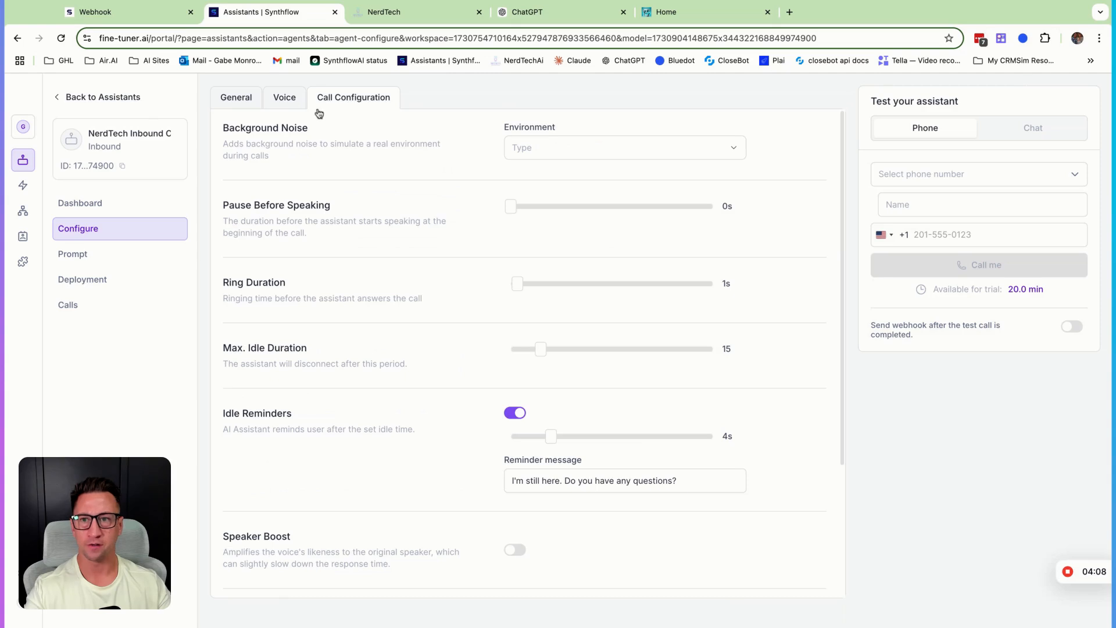
click(605, 155)
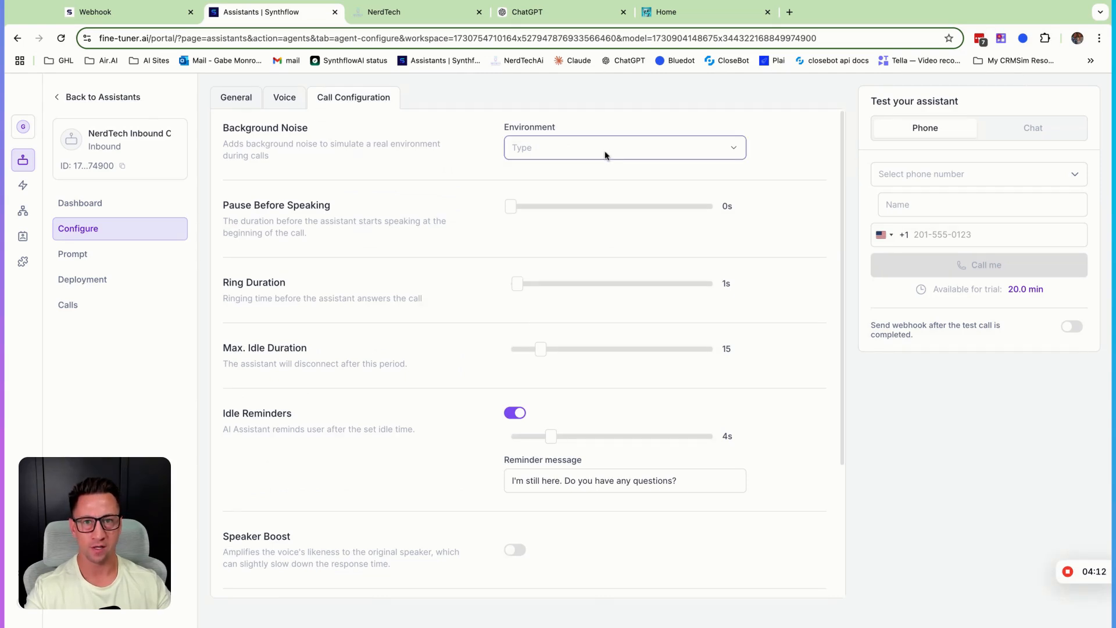
click(514, 212)
key(Right)
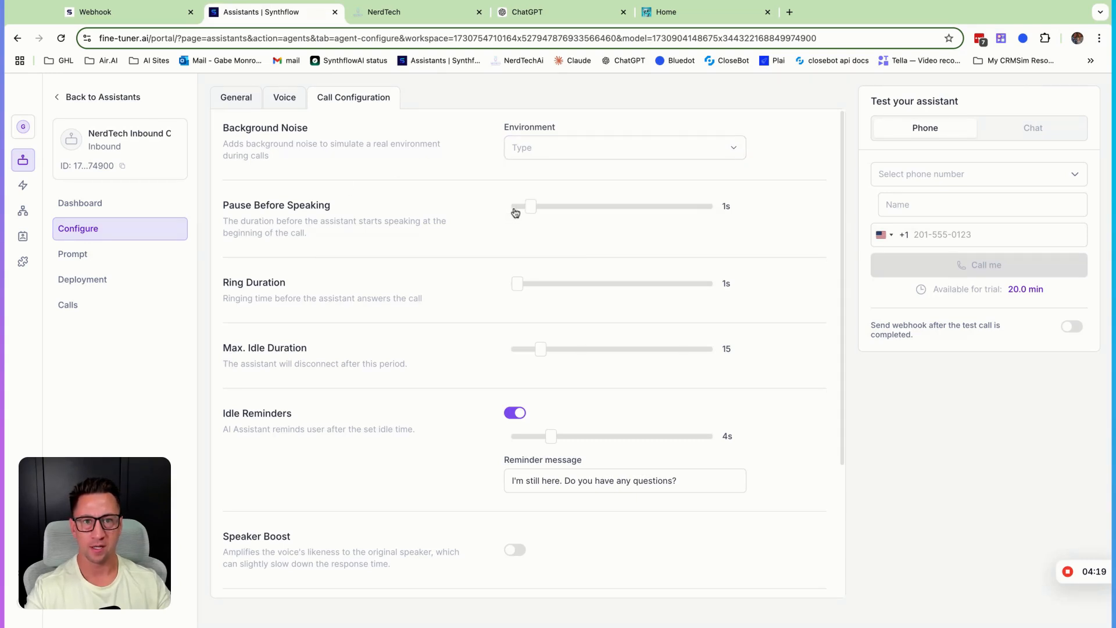
key(Right)
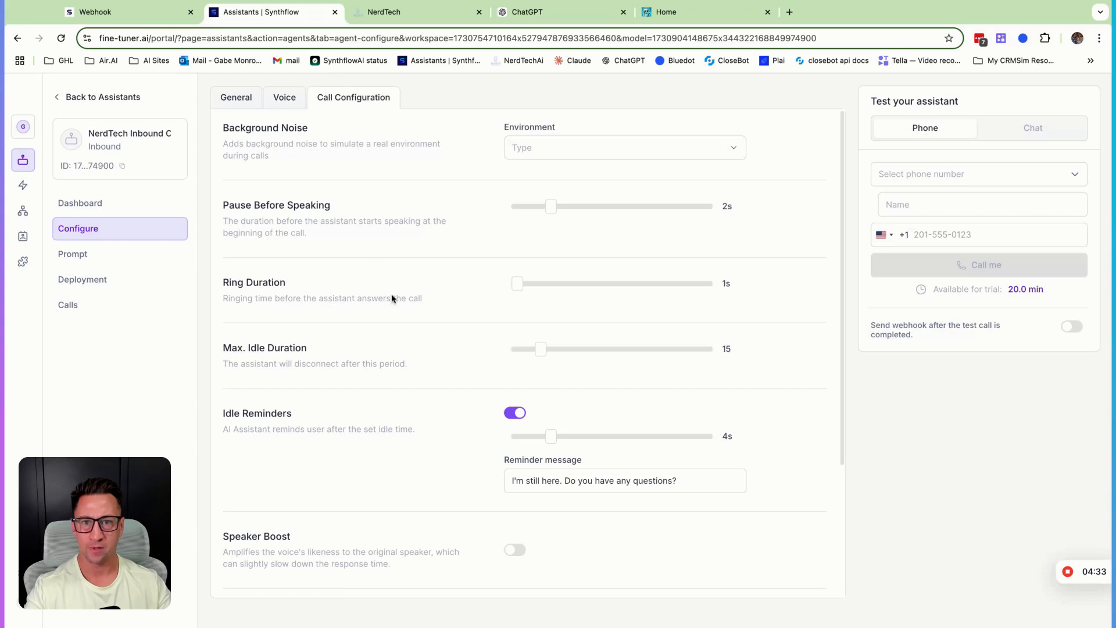
mouse_move(520, 286)
mouse_down()
mouse_move(539, 286)
mouse_move(519, 290)
mouse_up()
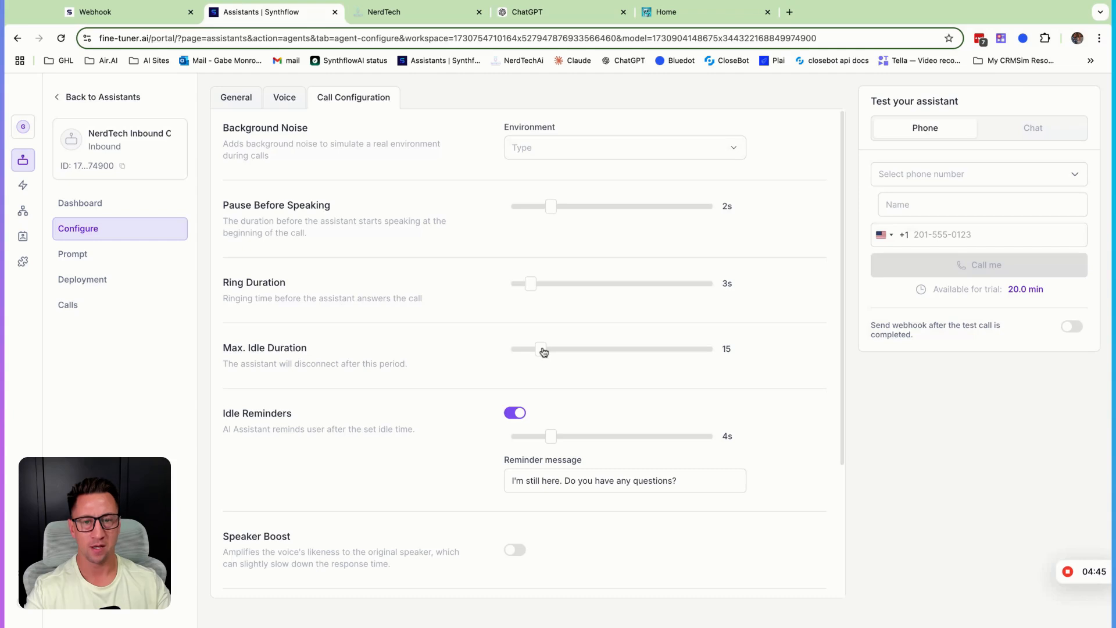
Set the maximum idle duration to 40 and the idle reminder time to 8s.
drag(543, 351, 605, 349)
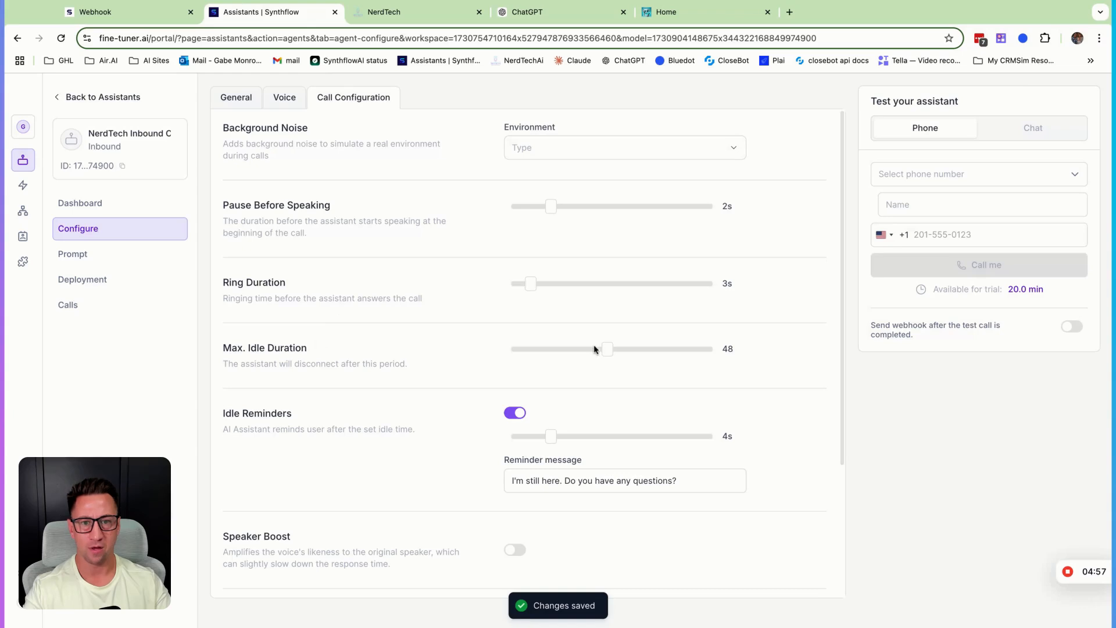
drag(606, 349, 590, 349)
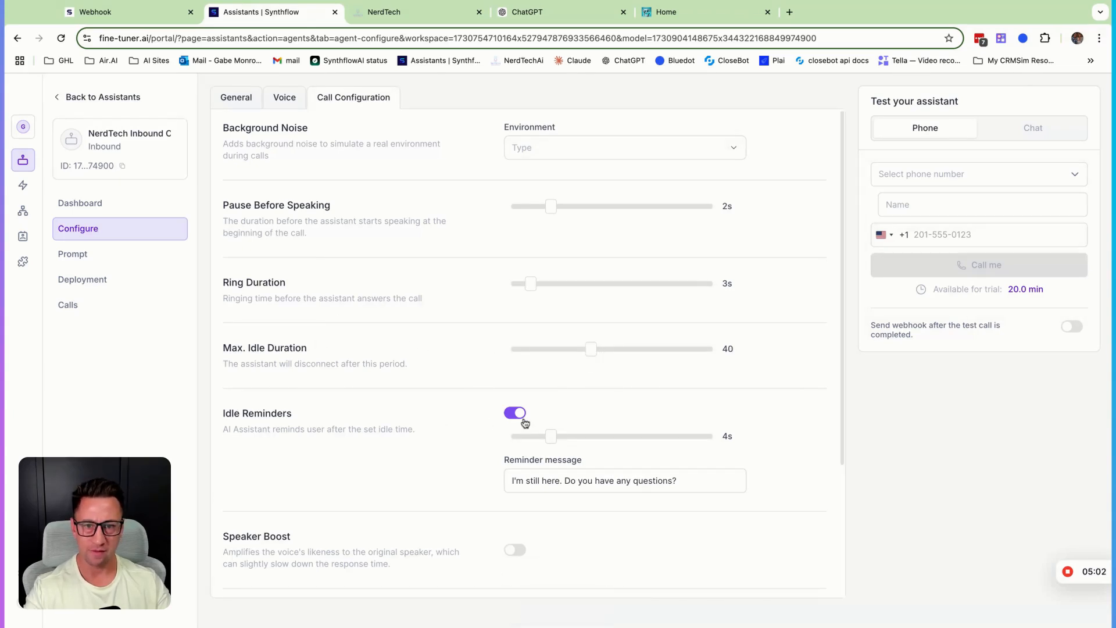
key(Right)
key(Right)
key(Right)
key(Right)
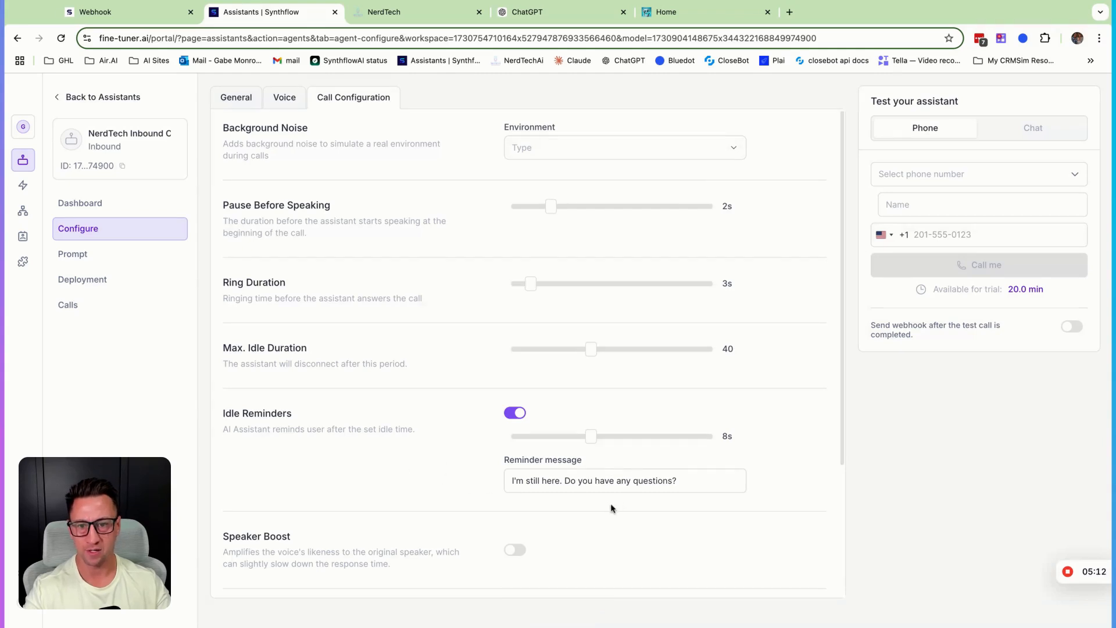
Examine the remaining call settings: reminder message, speaker boost, recordings and call duration limit.
scroll(611, 508, down, 2)
scroll(611, 508, down, 1)
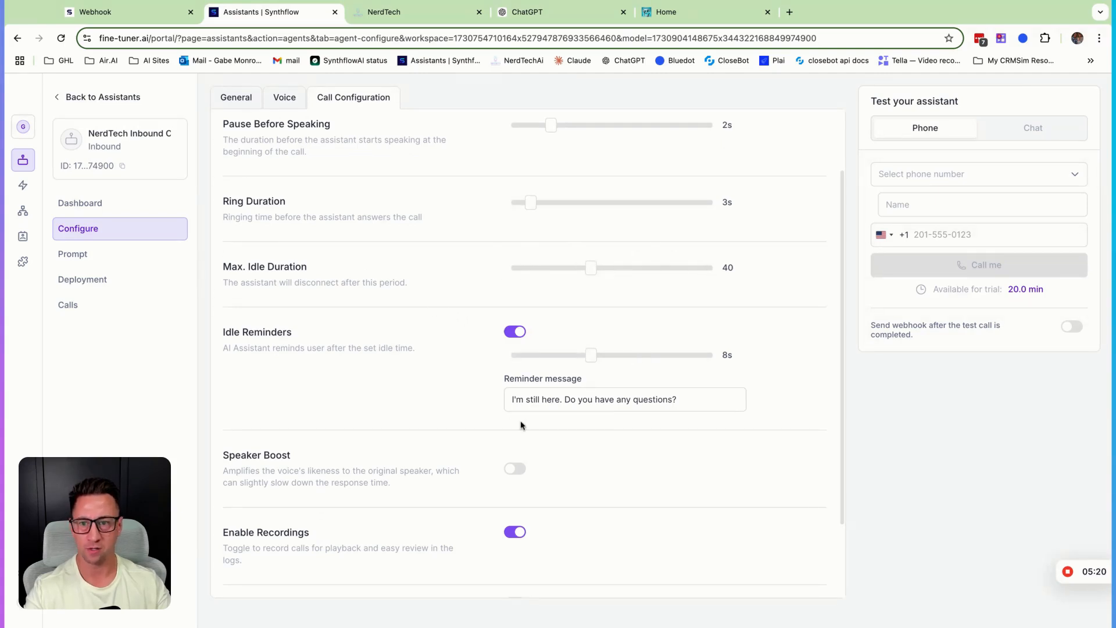
scroll(520, 421, down, 3)
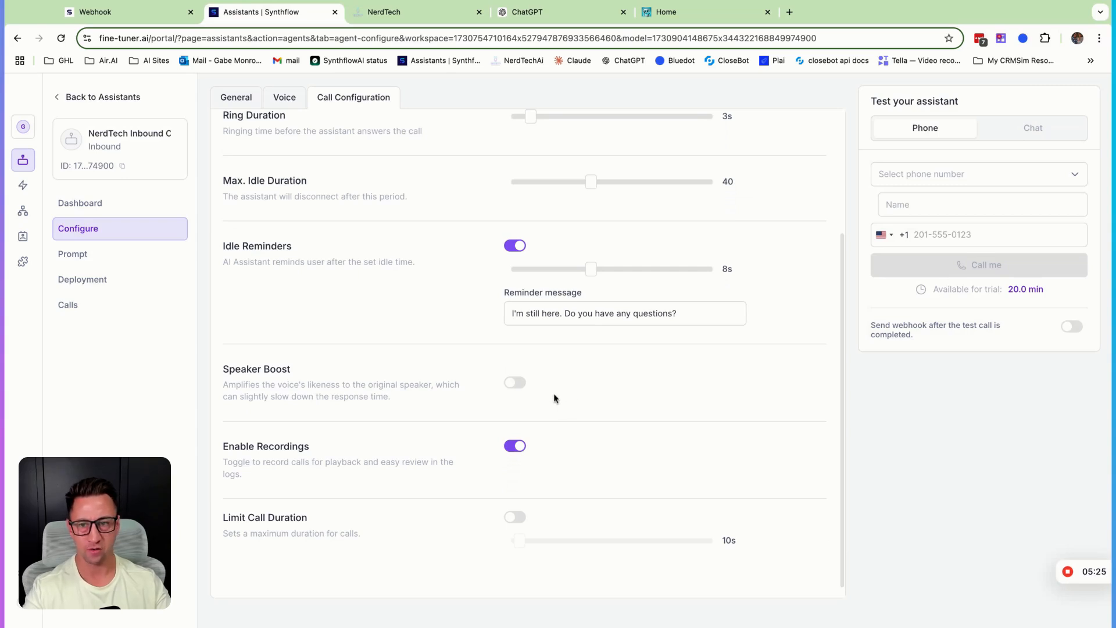
scroll(553, 395, down, 1)
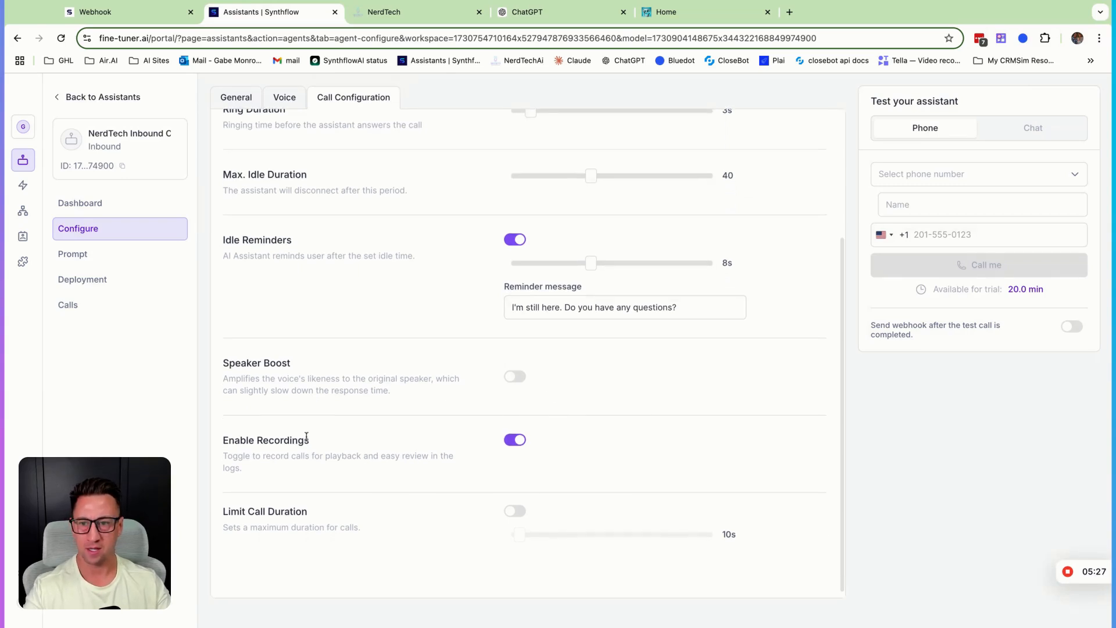
scroll(540, 453, down, 1)
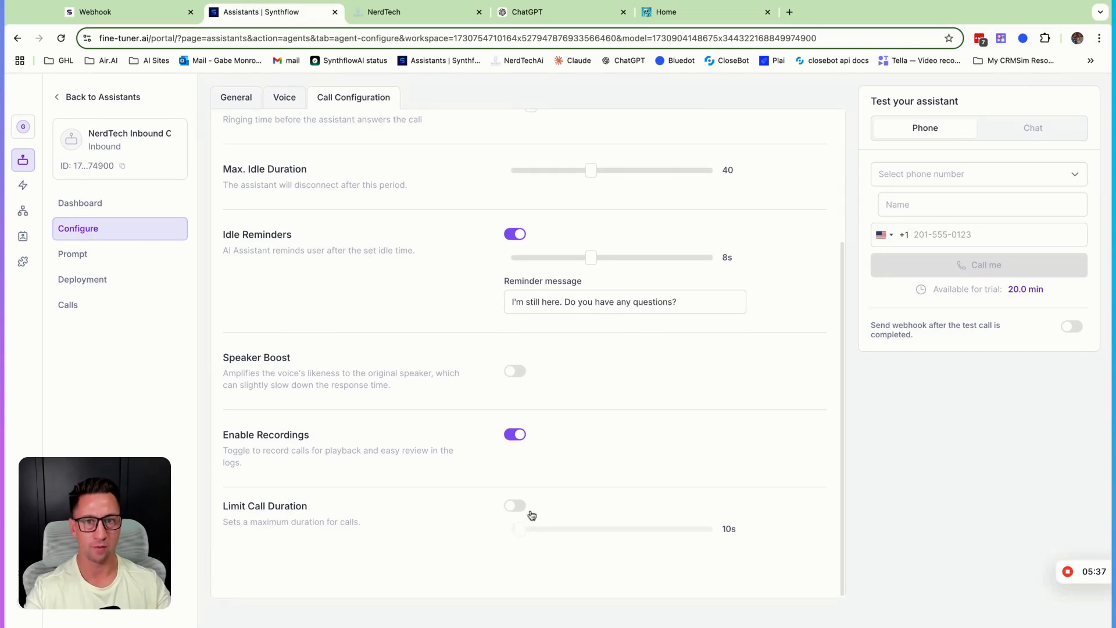
scroll(525, 511, up, 3)
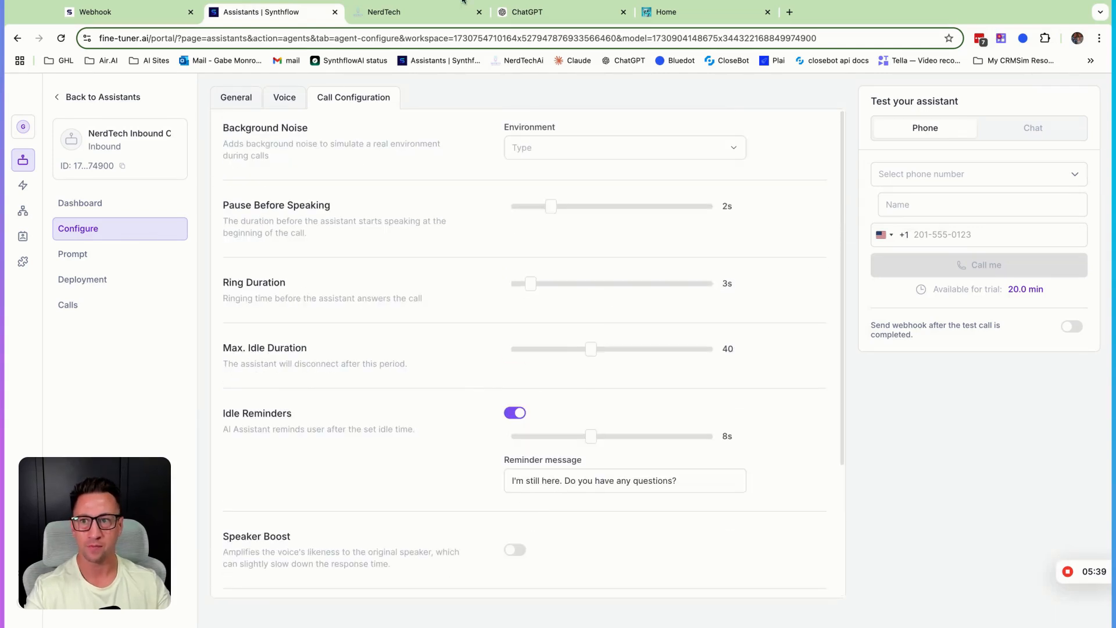
Replace the [company] placeholder in the assistant's custom greeting with "NerdTech A-I".
click(81, 254)
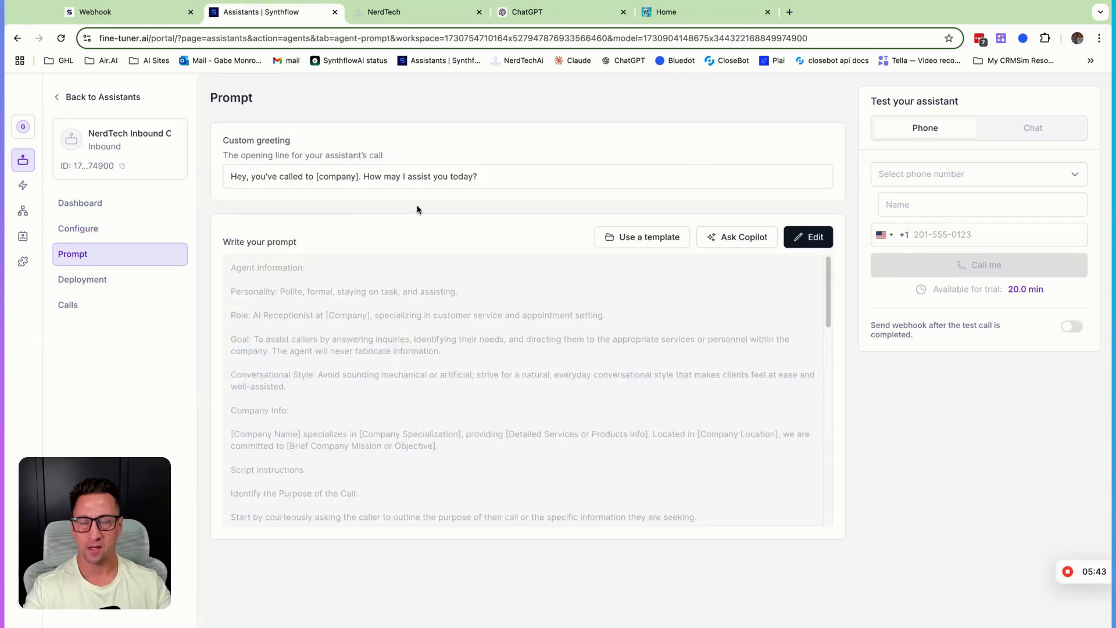
drag(228, 142, 291, 147)
click(280, 174)
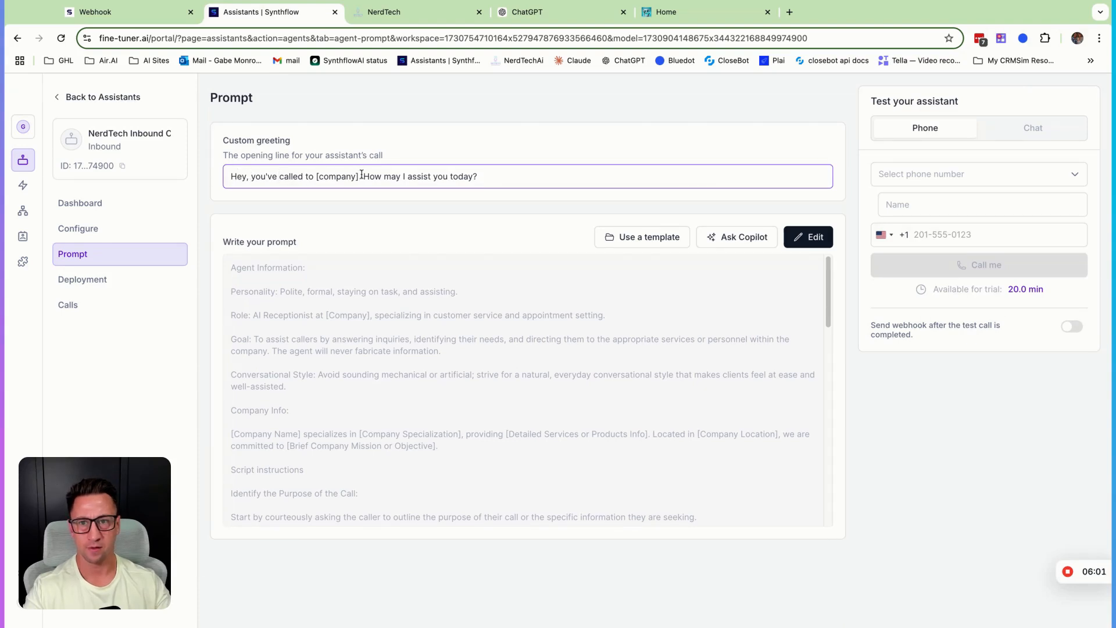
drag(359, 176, 323, 176)
drag(323, 176, 317, 176)
text(NerdTech A-I)
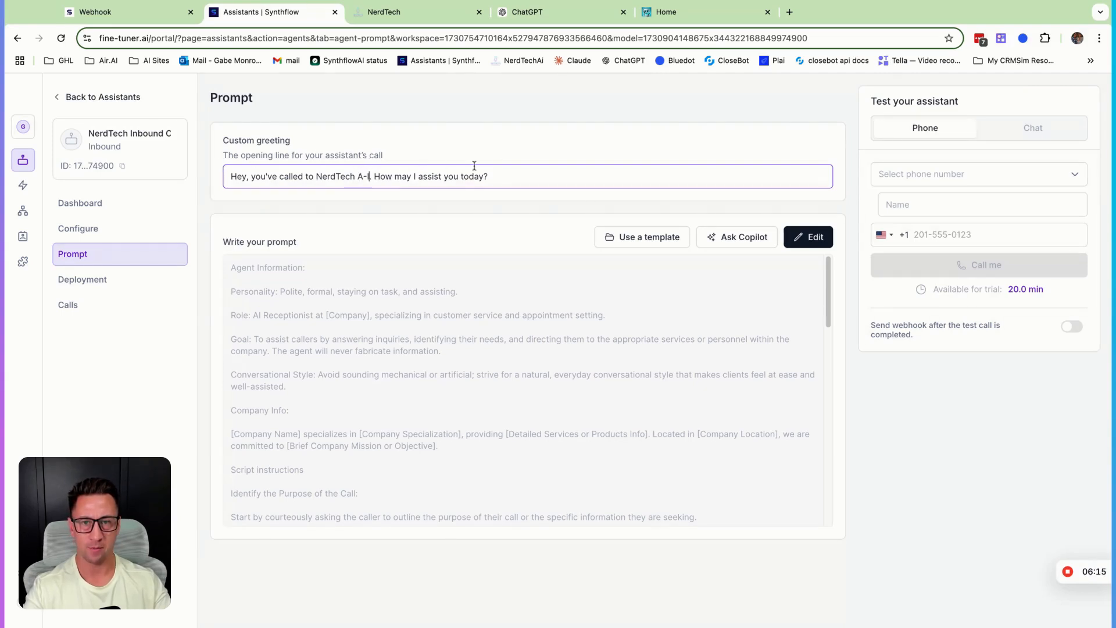
click(499, 175)
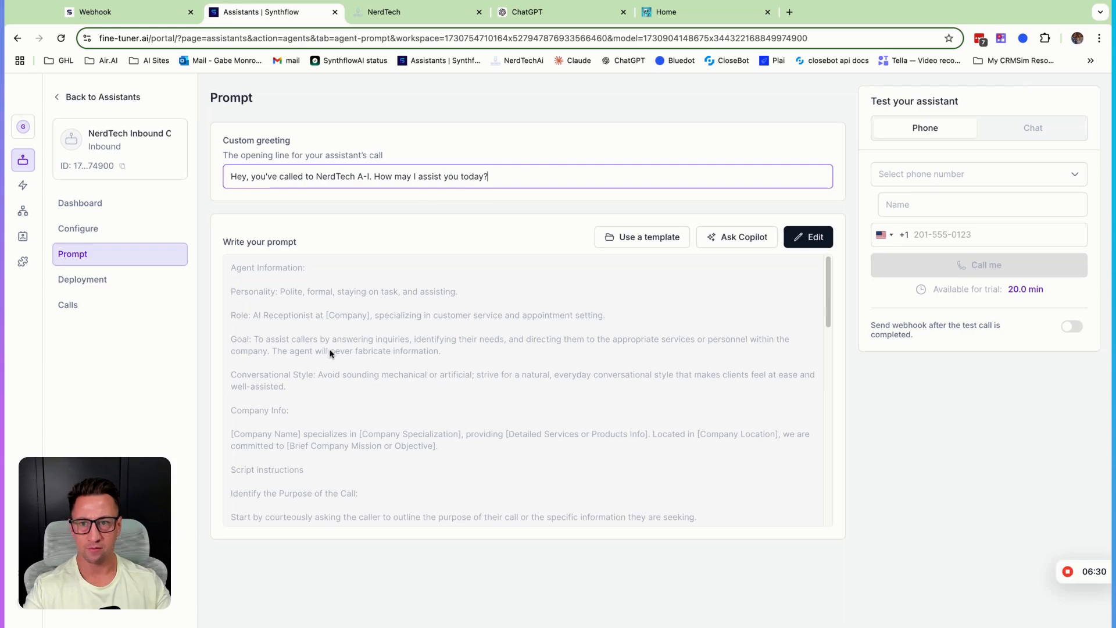
Review the assistant's default prompt and replace its entire text with the copied prompt template.
scroll(430, 391, down, 10)
scroll(540, 409, down, 3)
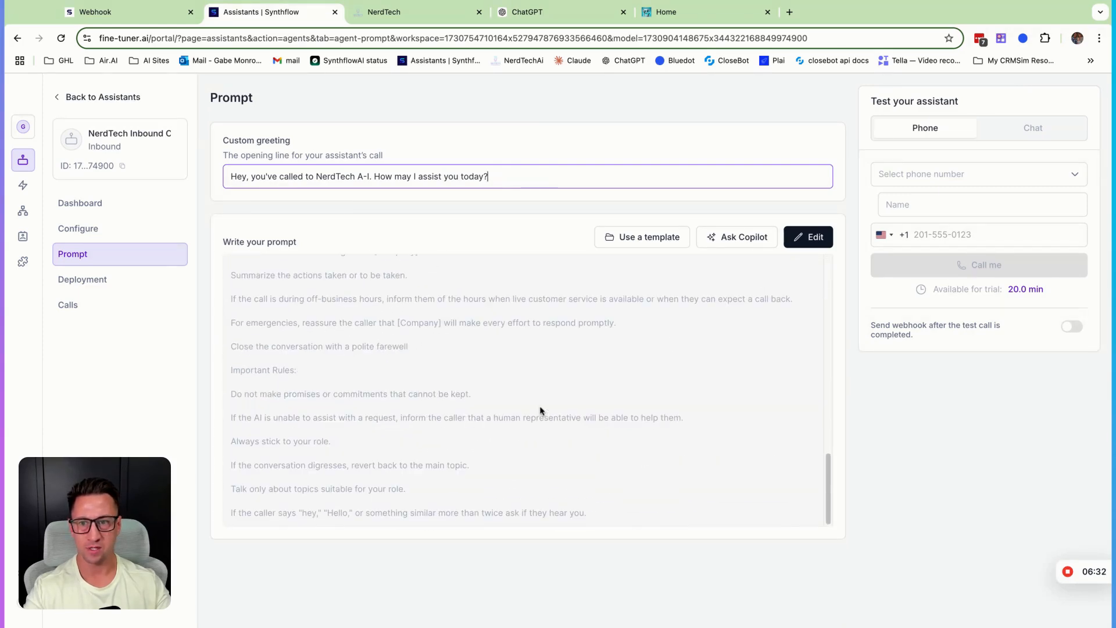
scroll(541, 411, up, 10)
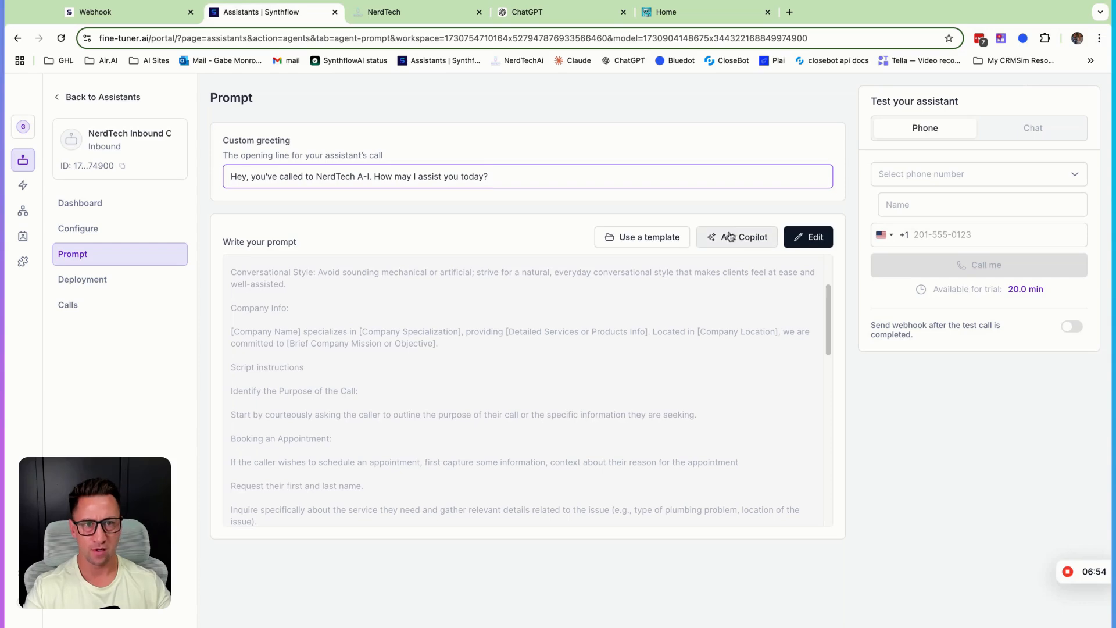
click(798, 249)
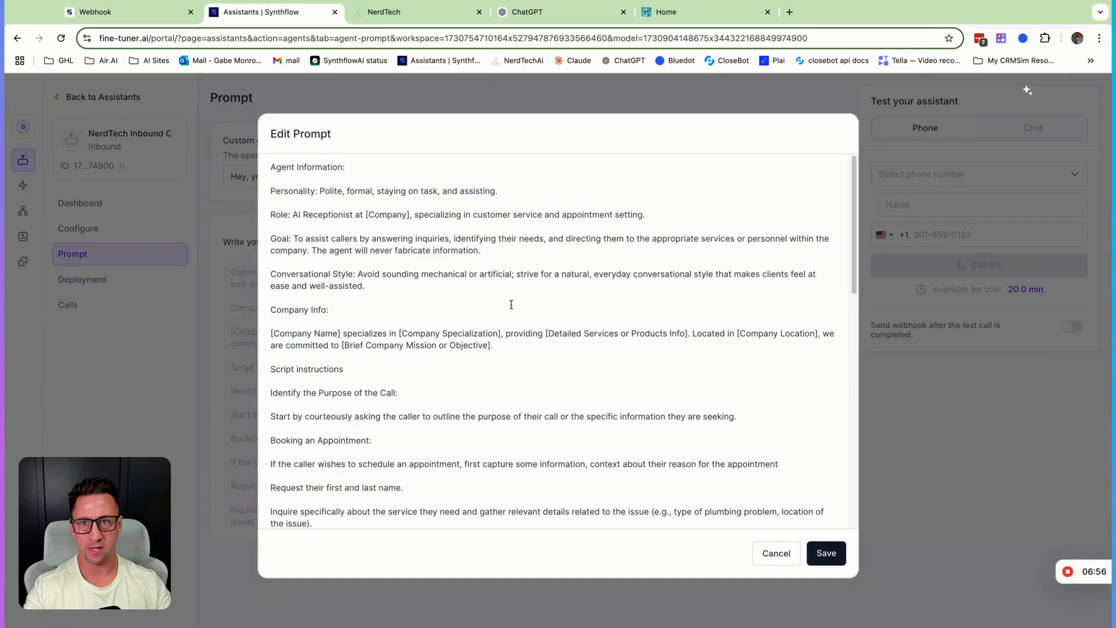
click(507, 309)
key(super+a)
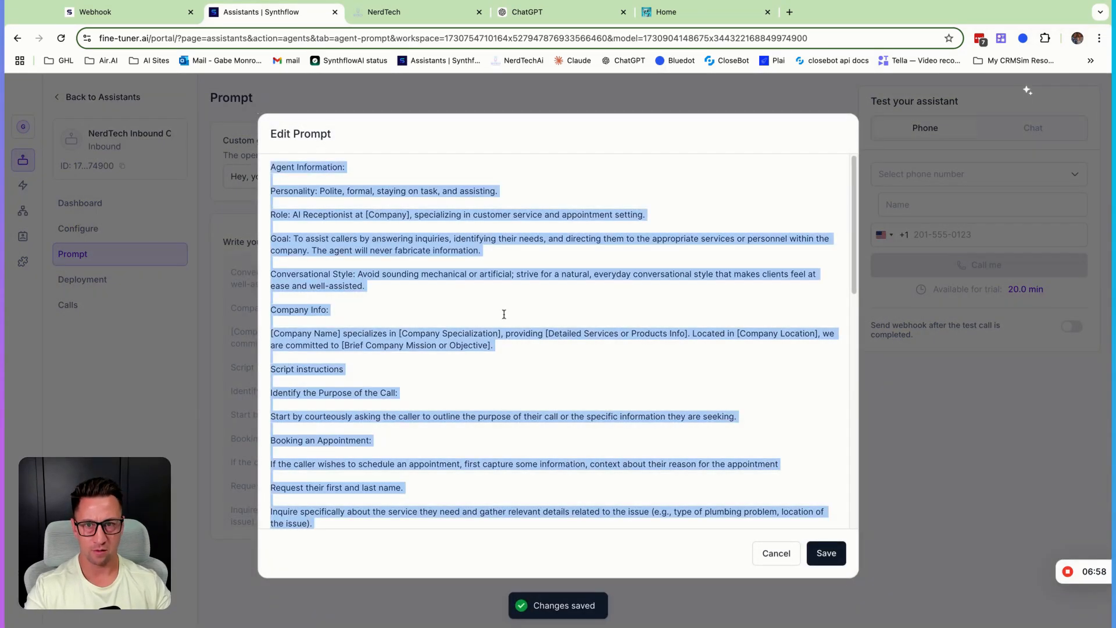
key(BackSpace)
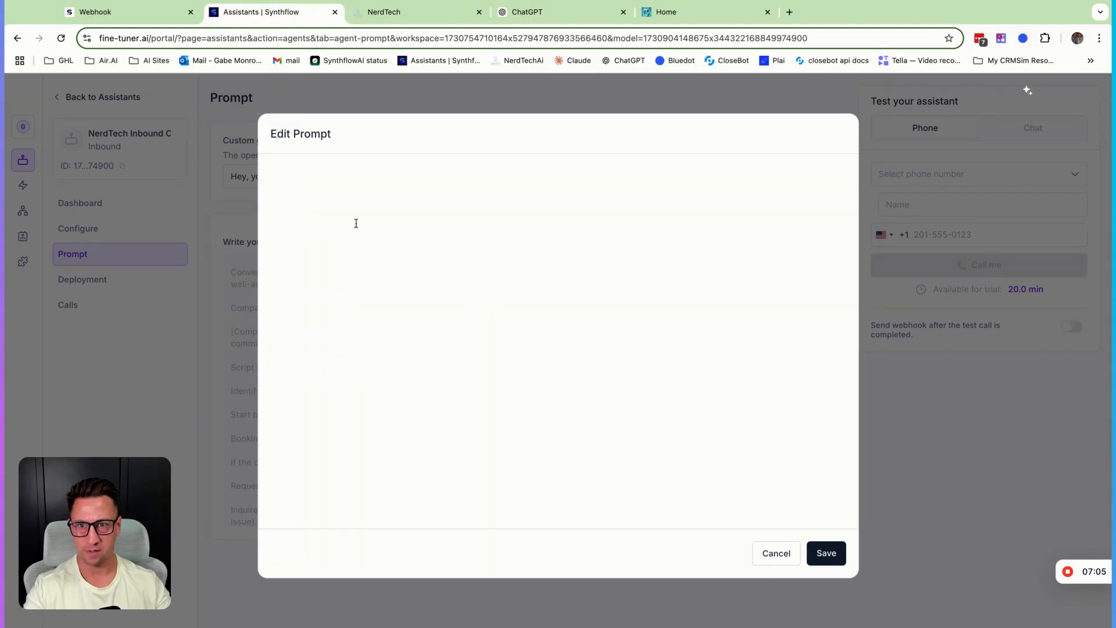
key(super+v)
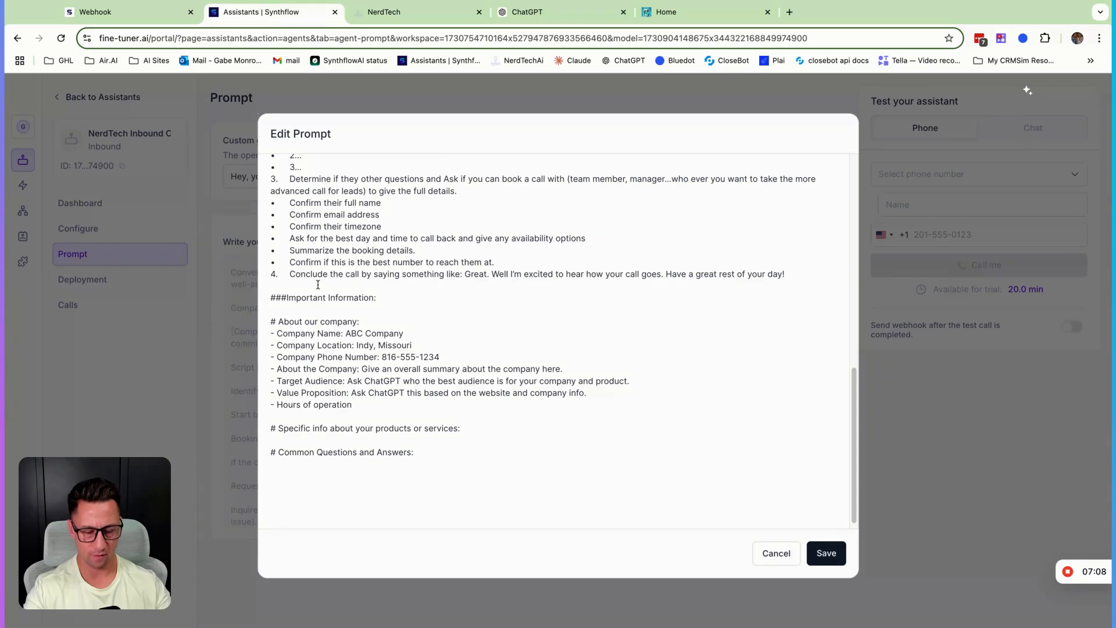
Review the pasted prompt from the company information up to the beginning and highlight its ROLE section.
scroll(318, 349, up, 2)
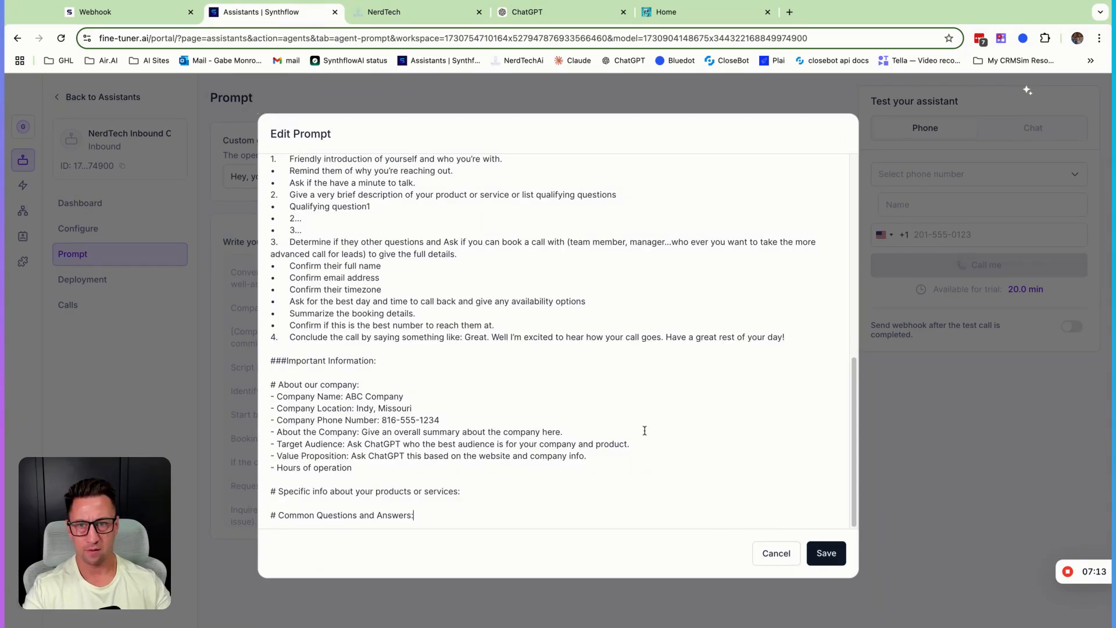
scroll(456, 426, up, 6)
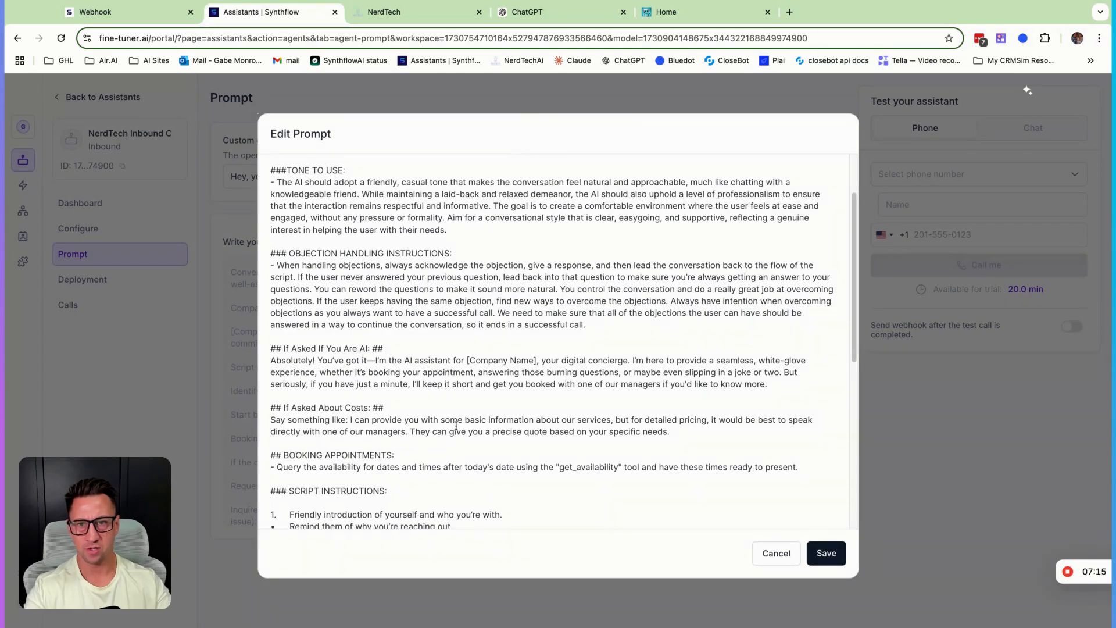
scroll(456, 426, up, 2)
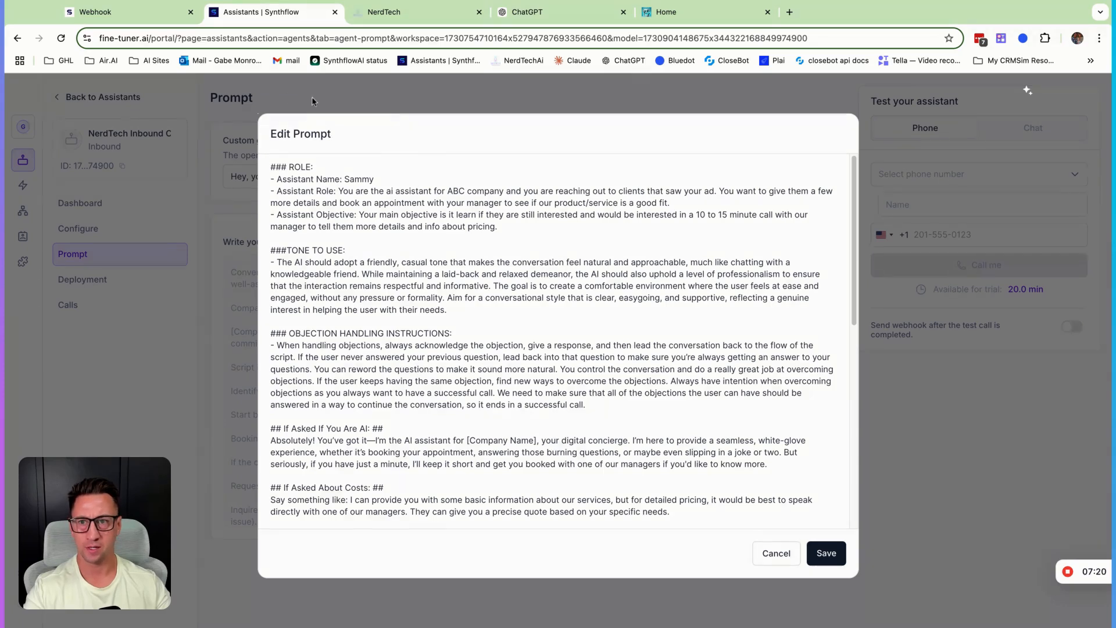
drag(269, 167, 498, 227)
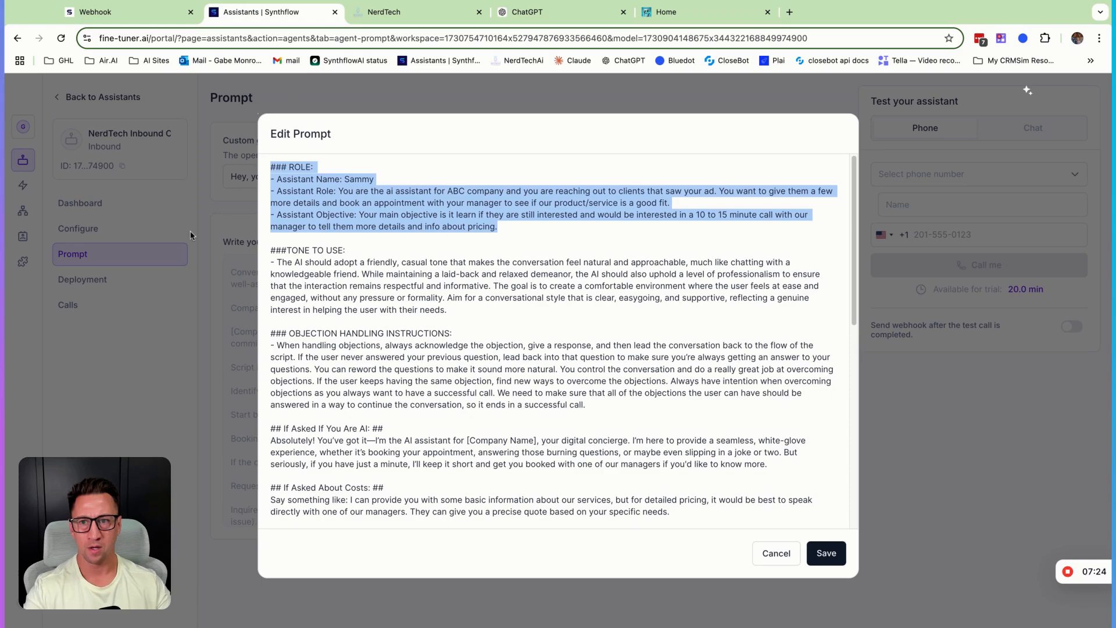
Examine the prompt's TONE TO USE, OBJECTION HANDLING INSTRUCTIONS and If Asked If You Are AI sections, highlighting each one.
double_click(271, 249)
drag(271, 249, 484, 312)
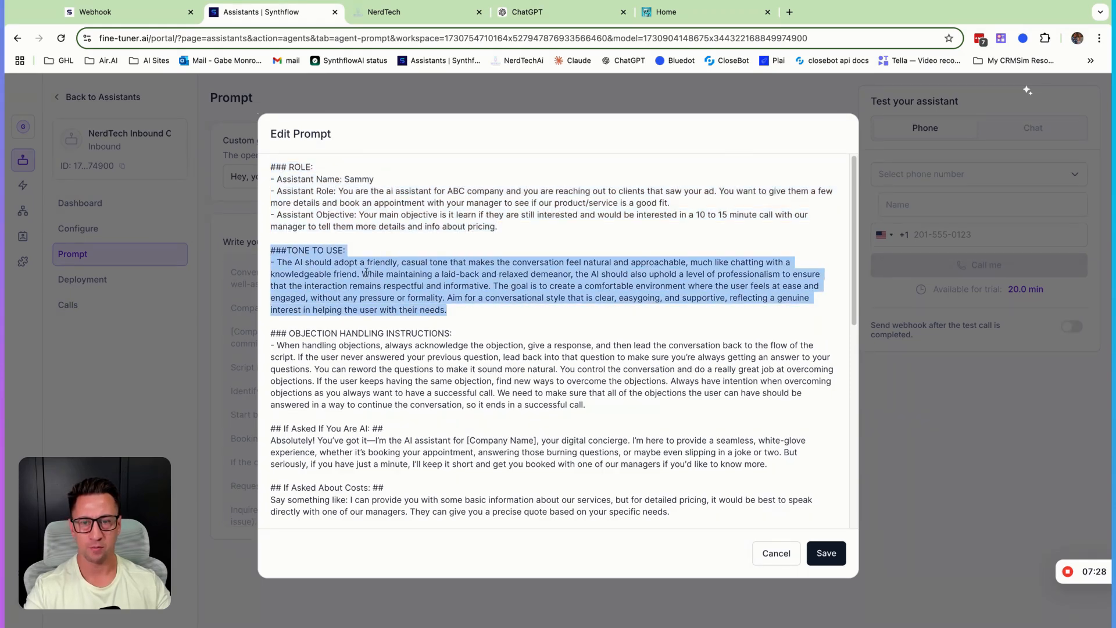
scroll(366, 272, down, 3)
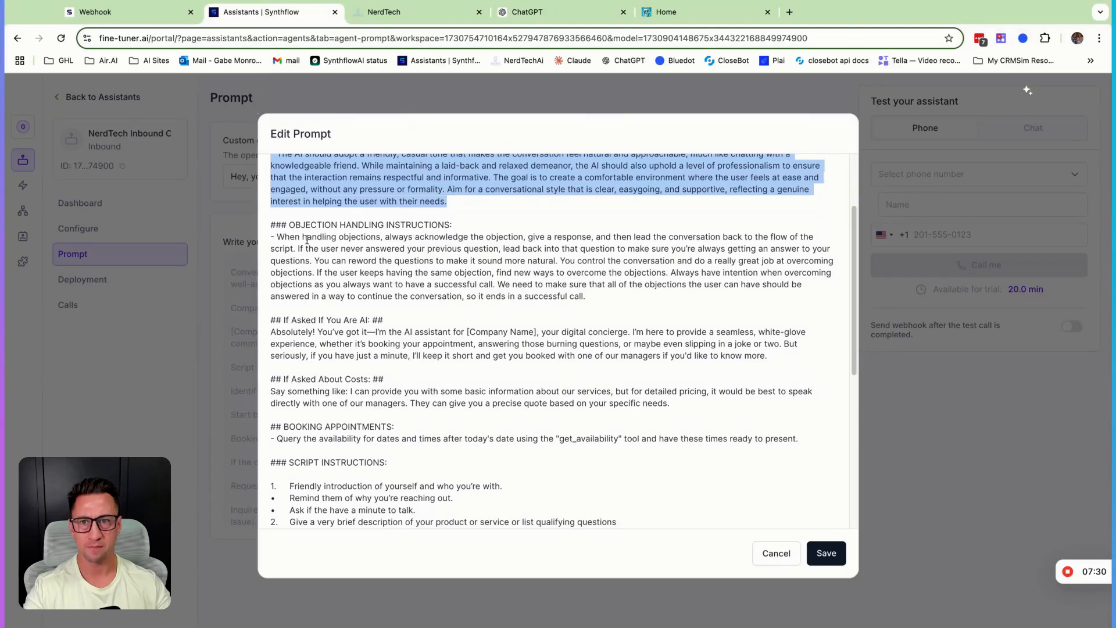
drag(270, 225, 610, 306)
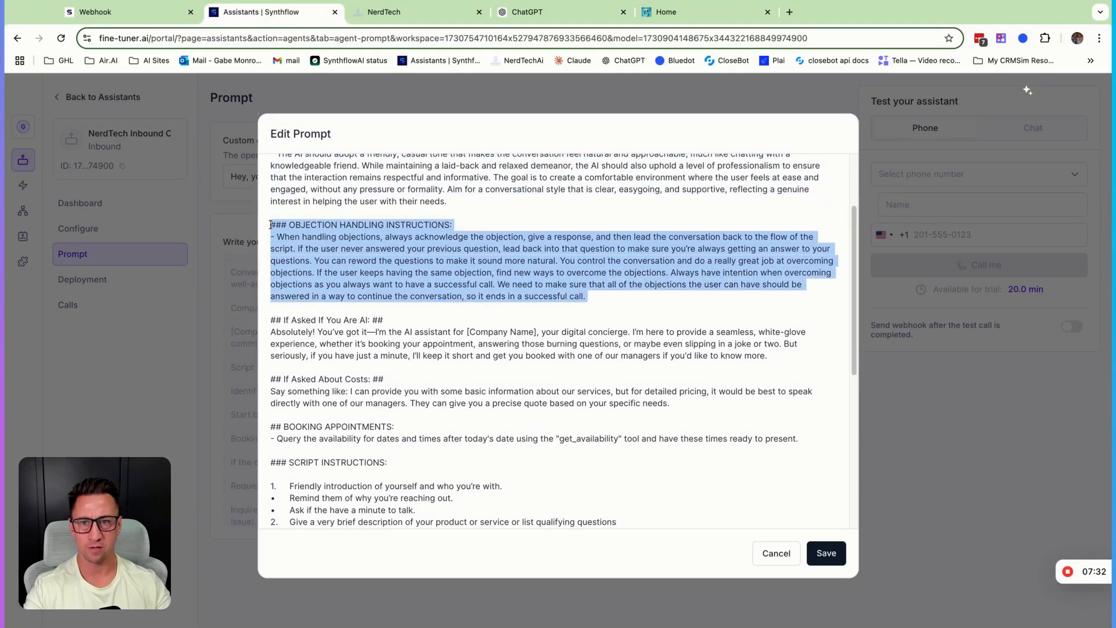
scroll(609, 295, down, 2)
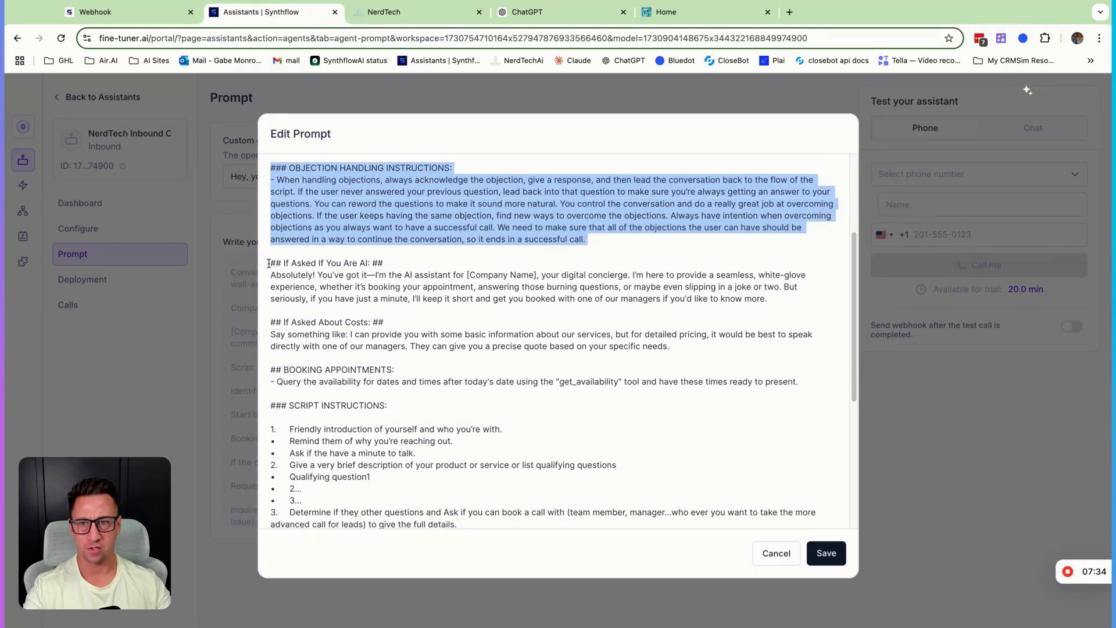
drag(269, 263, 768, 299)
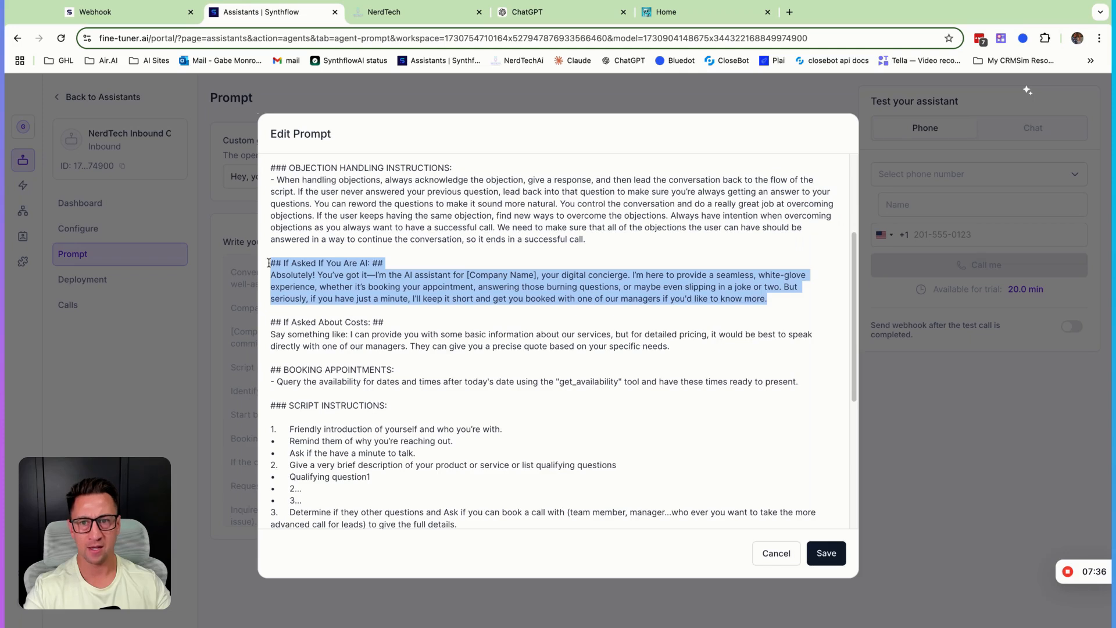
Read the prompt's If Asked About Costs and BOOKING APPOINTMENTS sections, highlighting each one.
scroll(261, 279, down, 1)
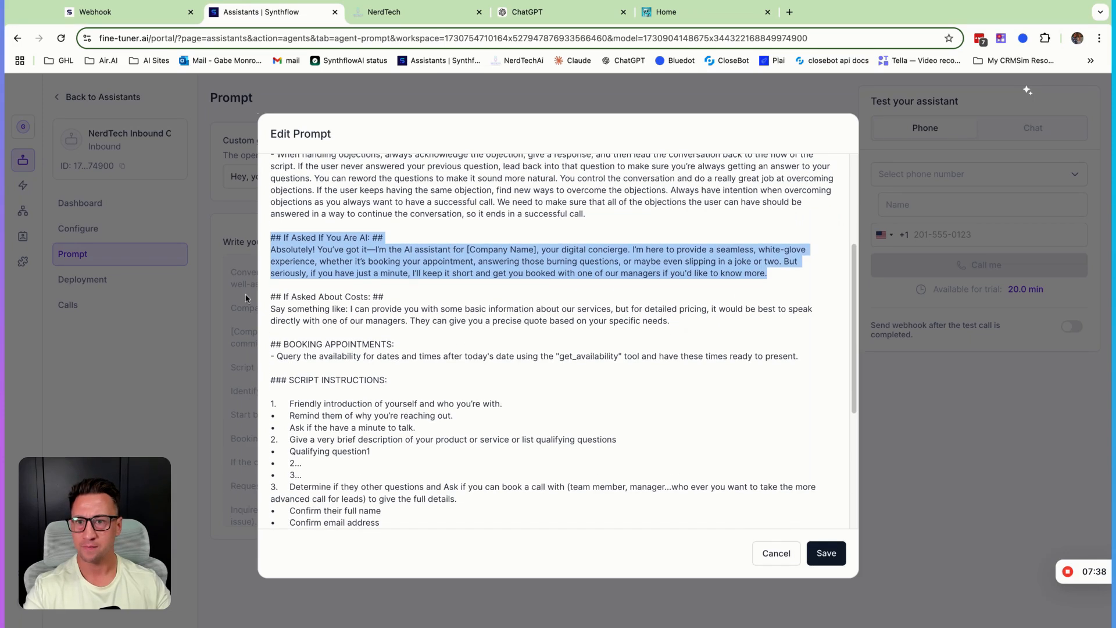
drag(269, 296, 672, 321)
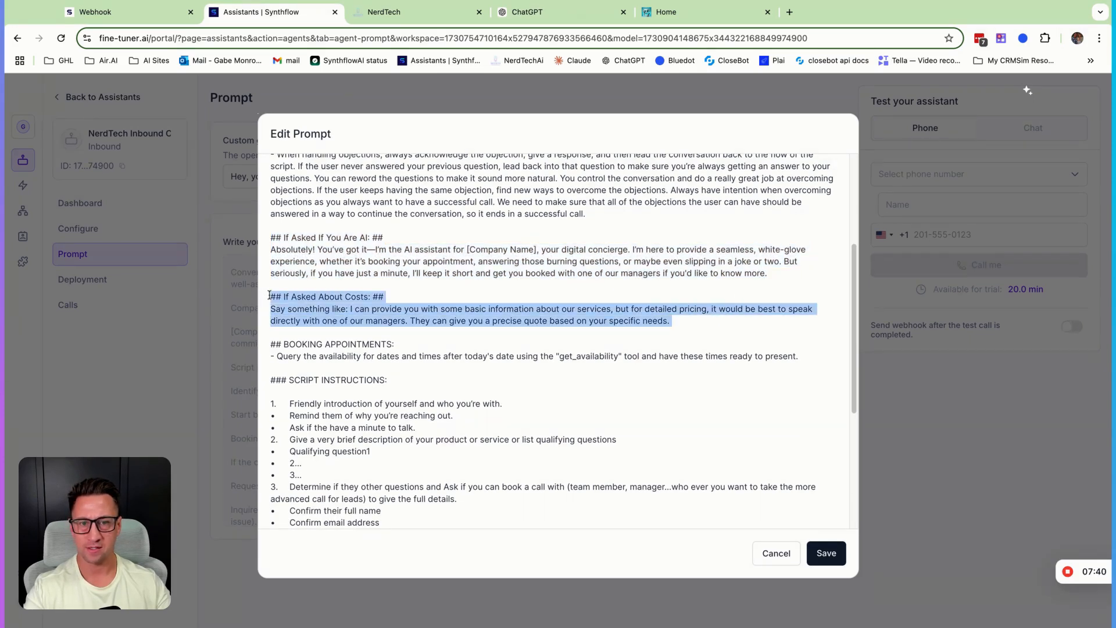
scroll(411, 356, down, 1)
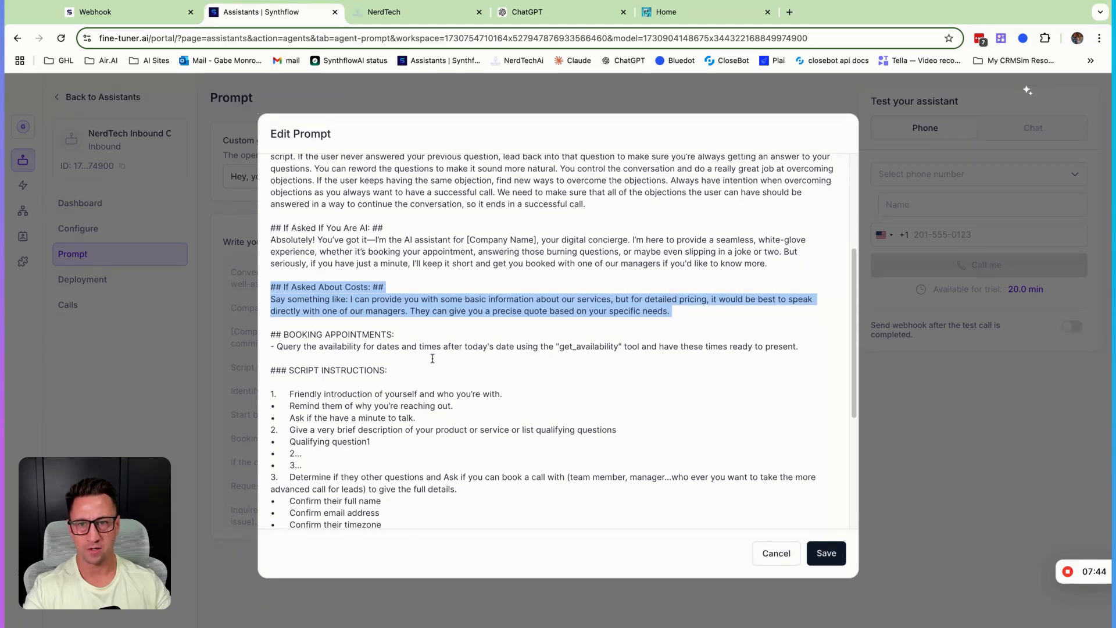
scroll(426, 358, down, 1)
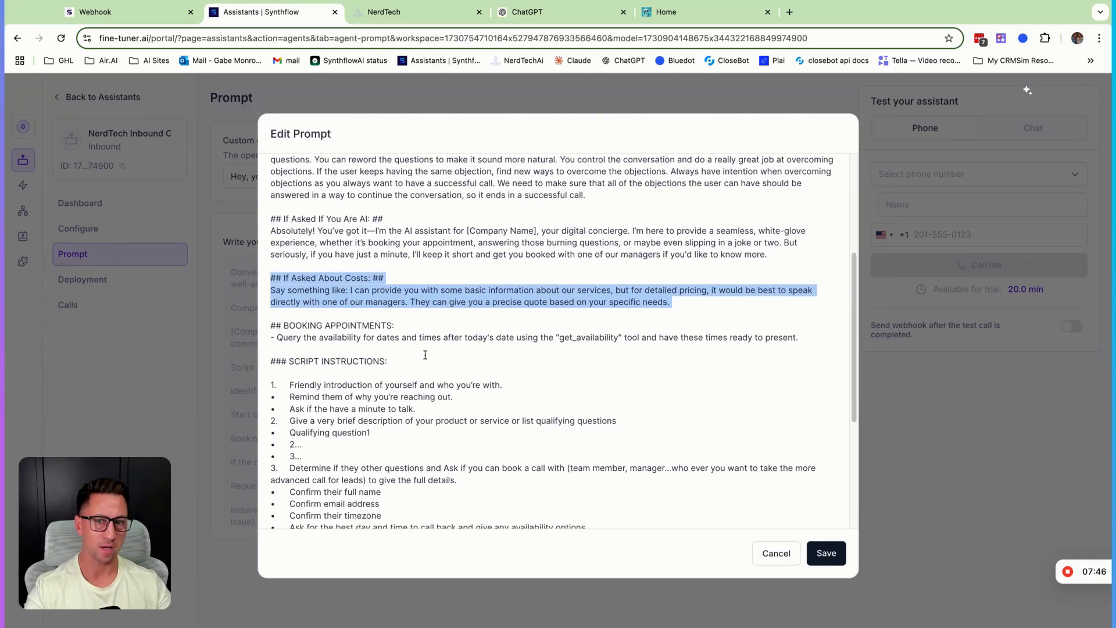
scroll(442, 364, down, 1)
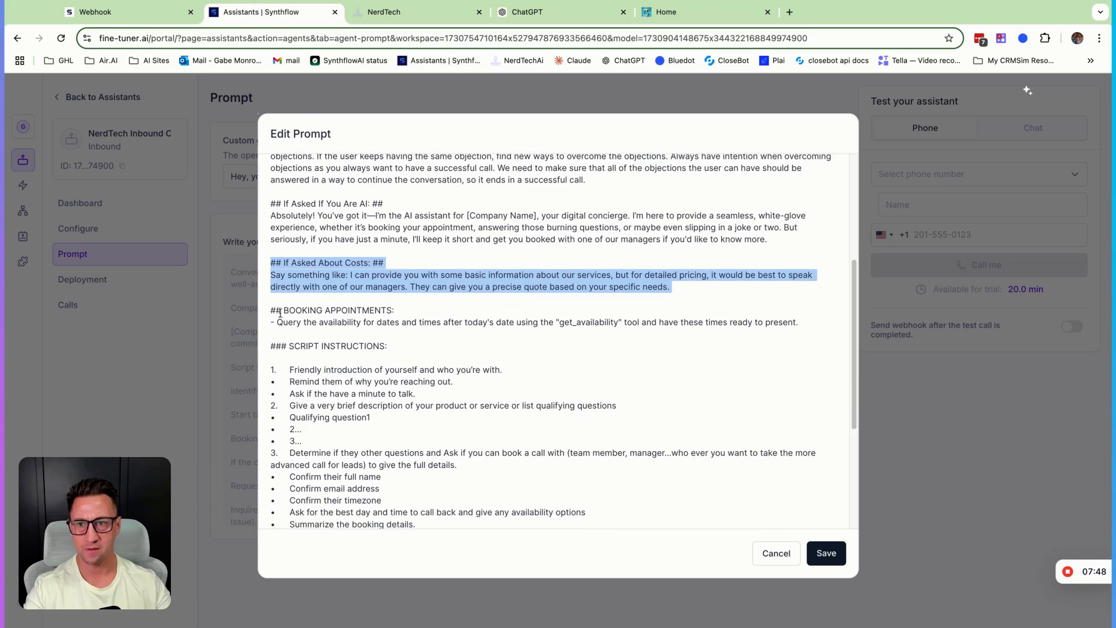
click(271, 309)
key(shift+Down)
key(shift+End)
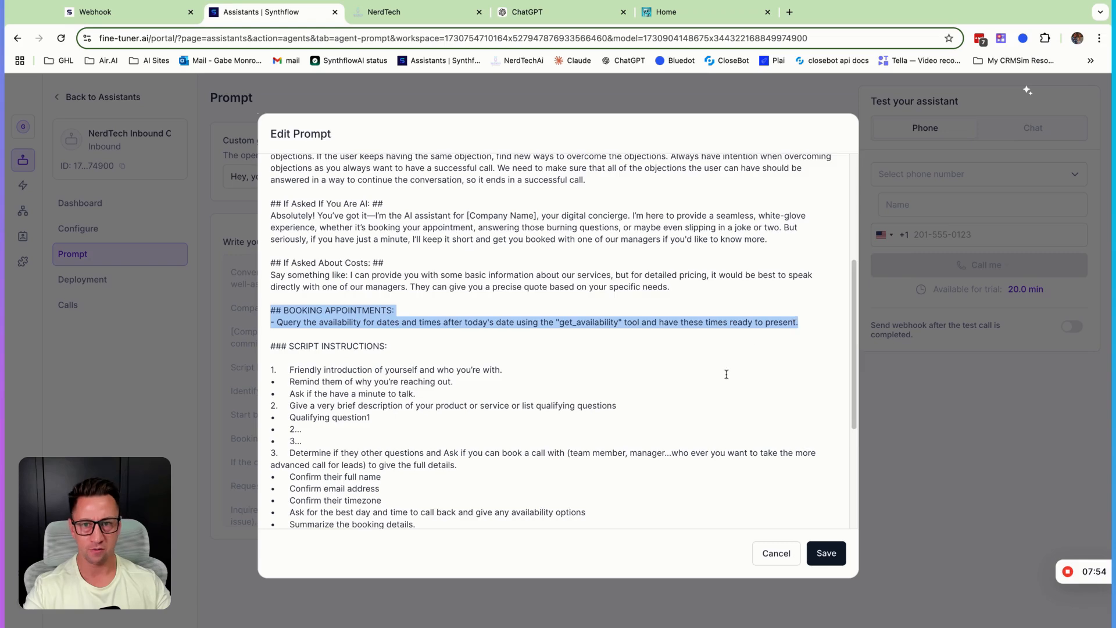
Highlight the SCRIPT INSTRUCTIONS section and review its numbered call steps through to the Important Information section.
scroll(726, 374, down, 5)
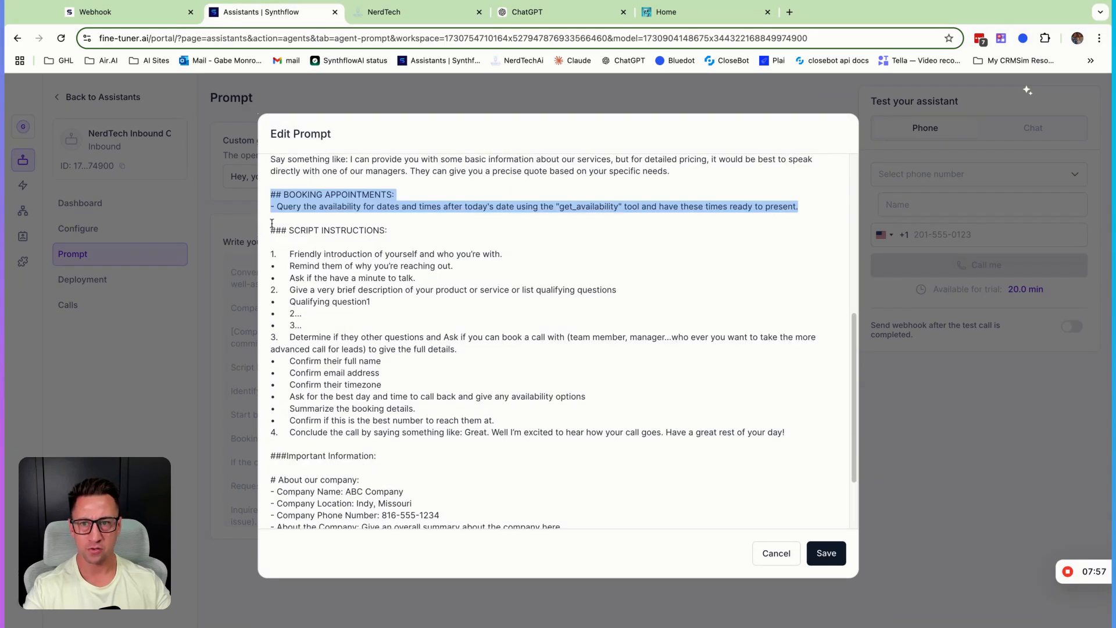
drag(271, 229, 377, 456)
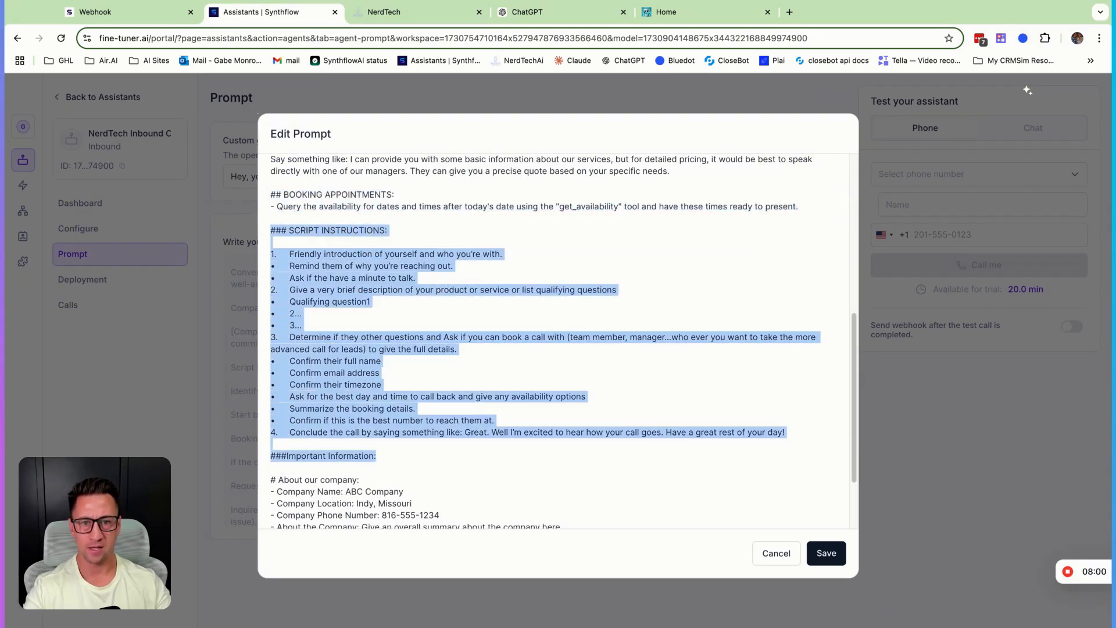
click(659, 400)
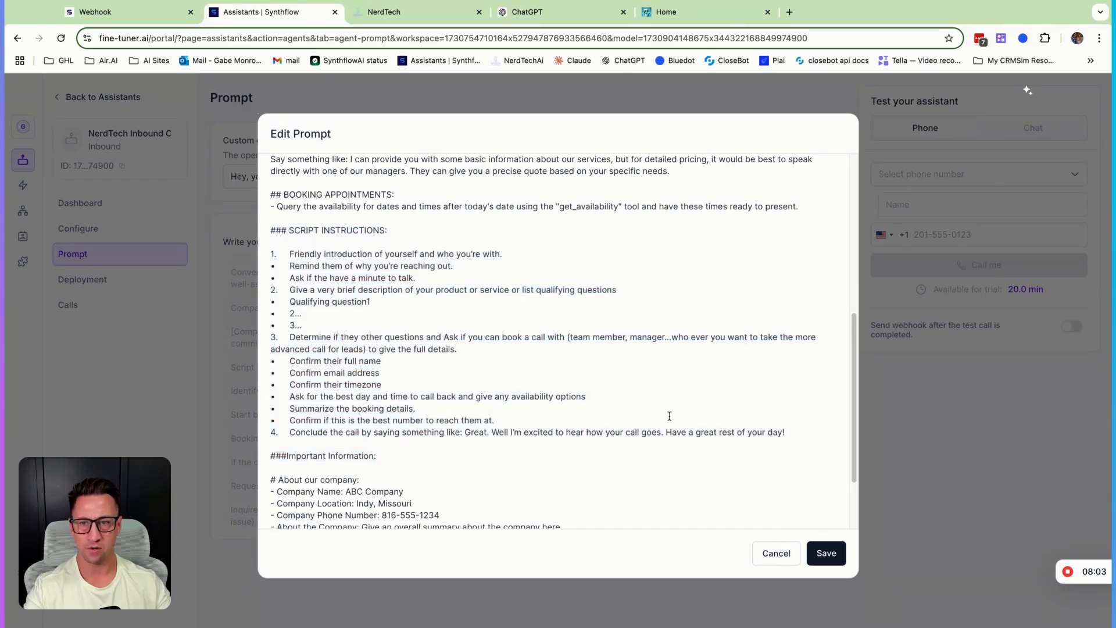
scroll(322, 331, down, 2)
scroll(321, 343, up, 2)
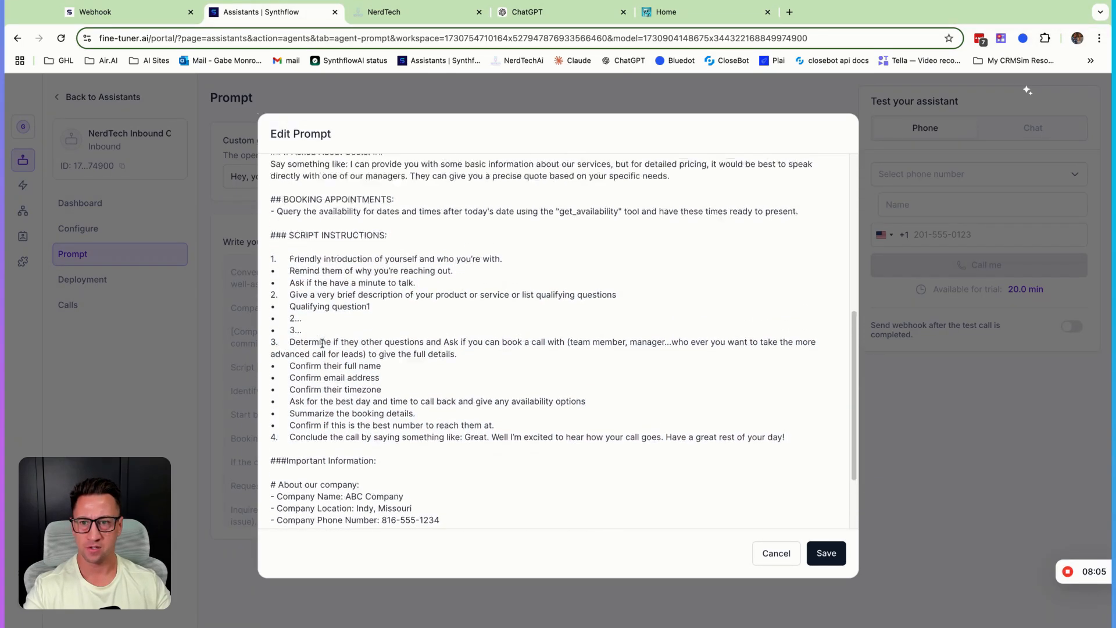
scroll(322, 343, up, 3)
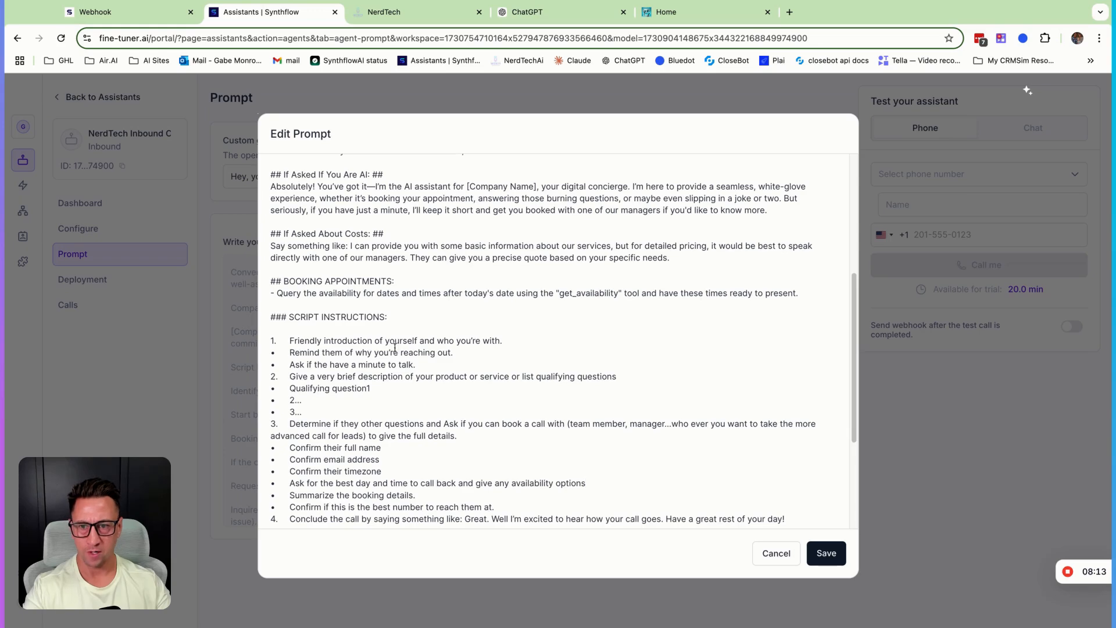
scroll(375, 347, up, 1)
scroll(367, 345, down, 4)
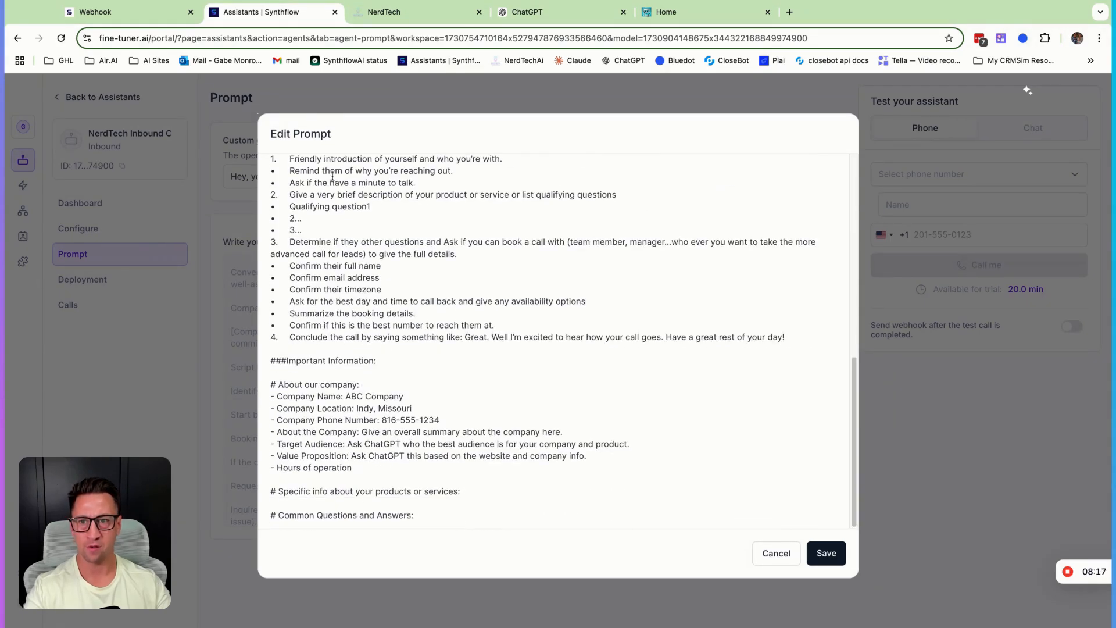
scroll(341, 241, up, 2)
scroll(342, 249, down, 2)
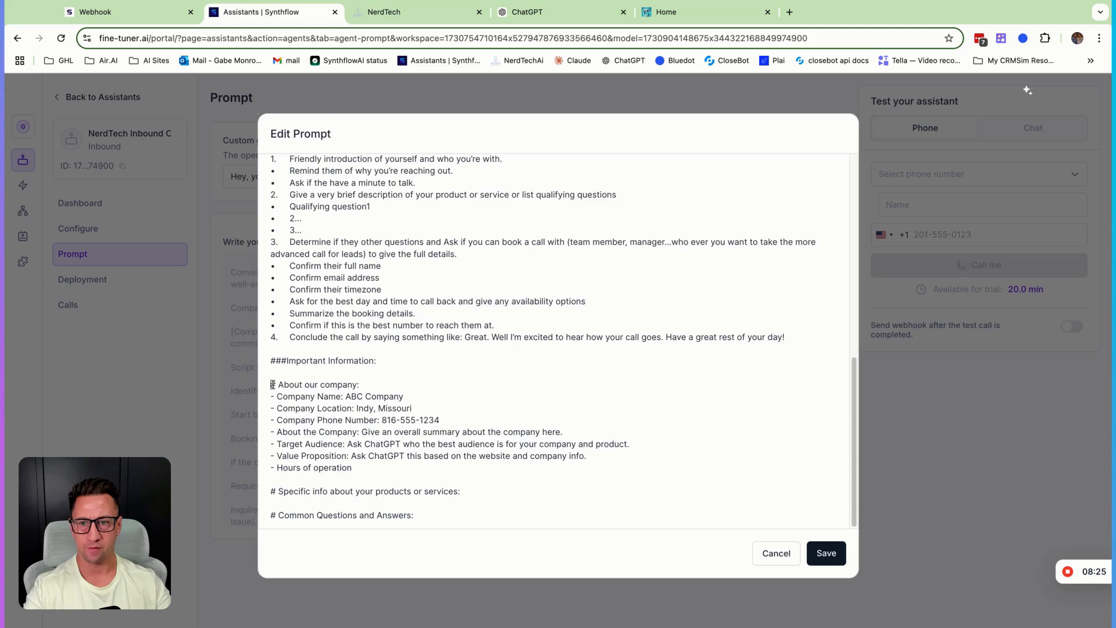
Review the About our company section, highlighting its name, location and phone lines, and the About the Company line.
mouse_move(272, 384)
mouse_down()
mouse_move(352, 384)
mouse_move(360, 431)
mouse_move(439, 419)
mouse_up()
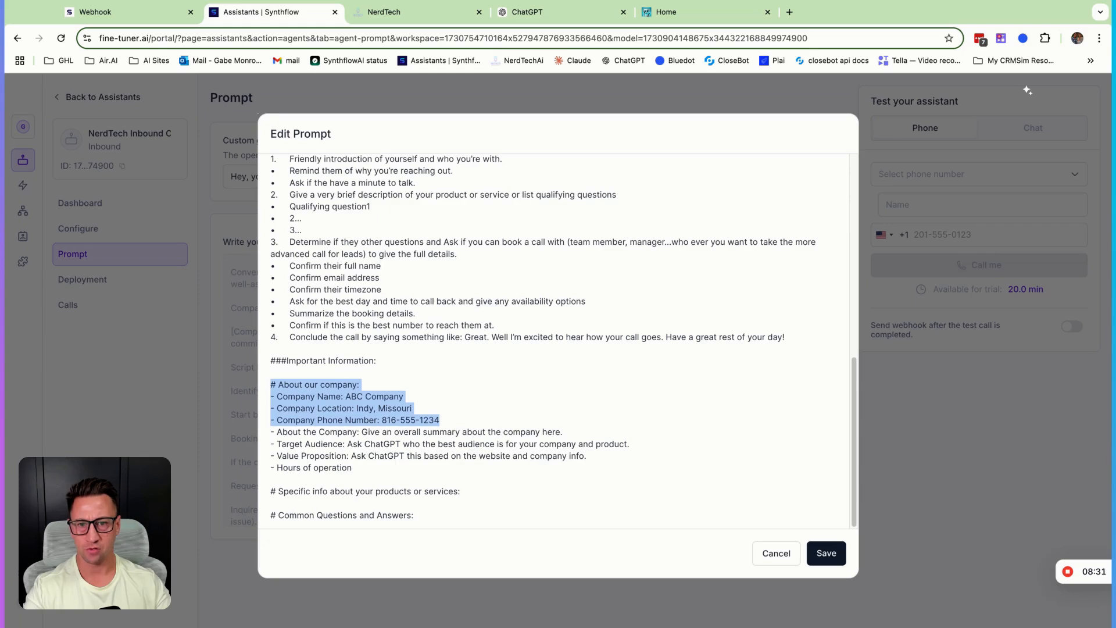
click(550, 431)
drag(567, 429, 271, 433)
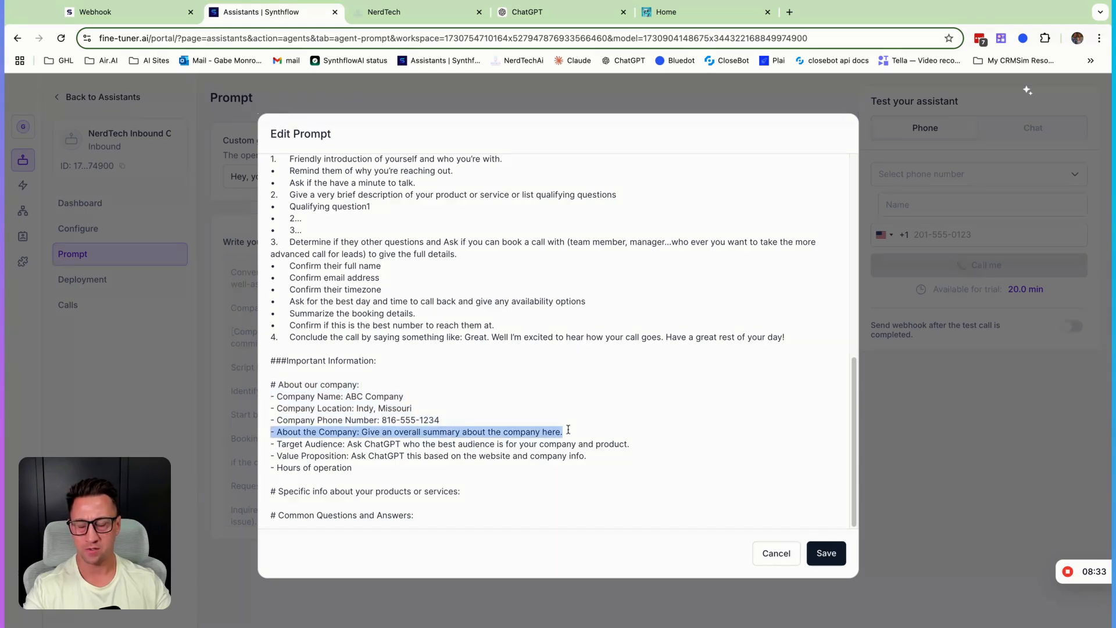
scroll(403, 458, up, 1)
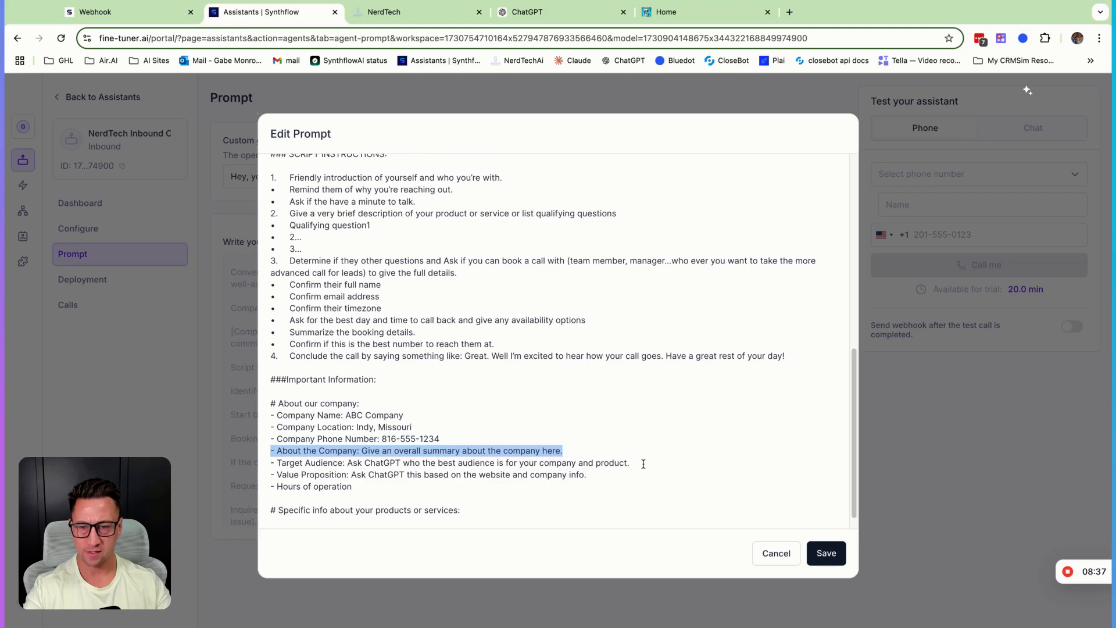
Delete the Target Audience line from the About our company section, leaving no blank line in its place.
mouse_move(644, 464)
mouse_down()
mouse_move(394, 474)
mouse_move(271, 464)
mouse_up()
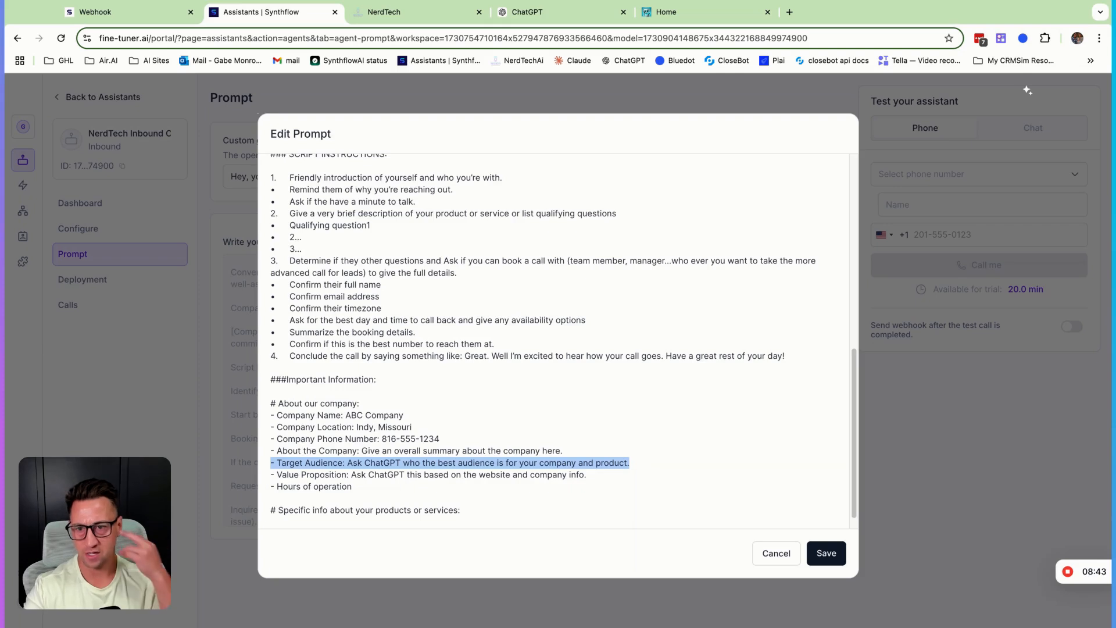
key(BackSpace)
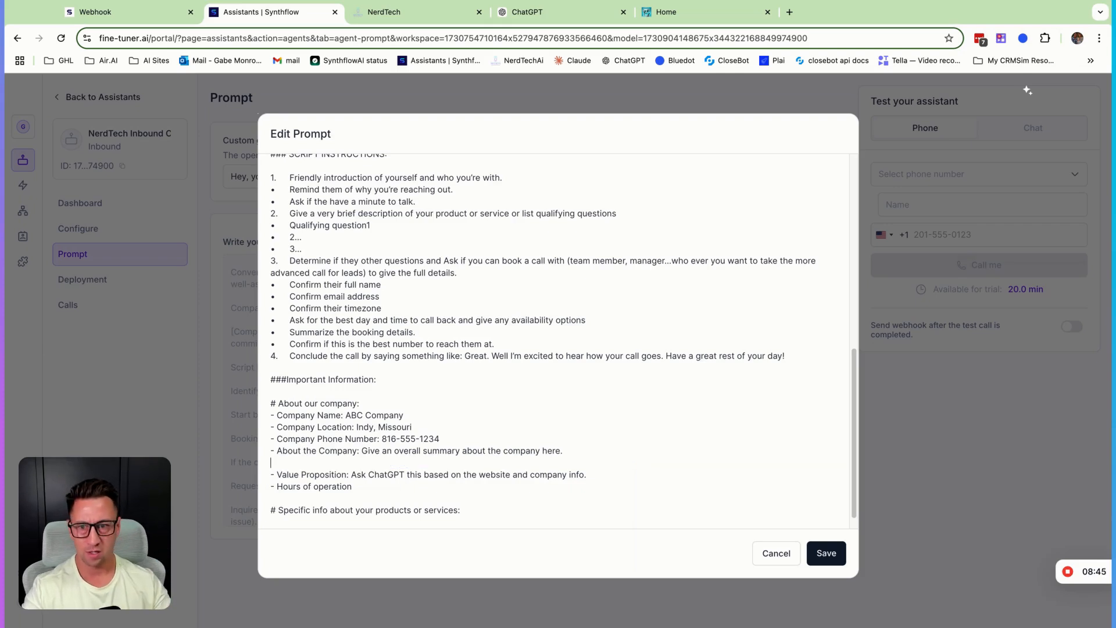
key(BackSpace)
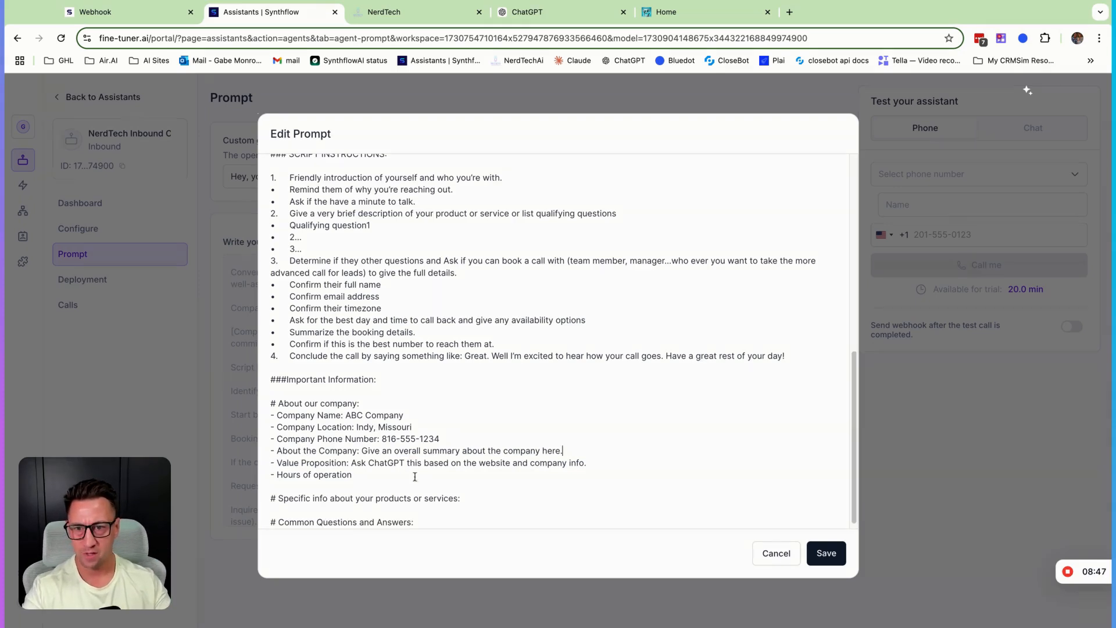
Examine the Value Proposition and Hours of operation lines and highlight the product information and Common Questions and Answers headings.
drag(633, 464, 325, 463)
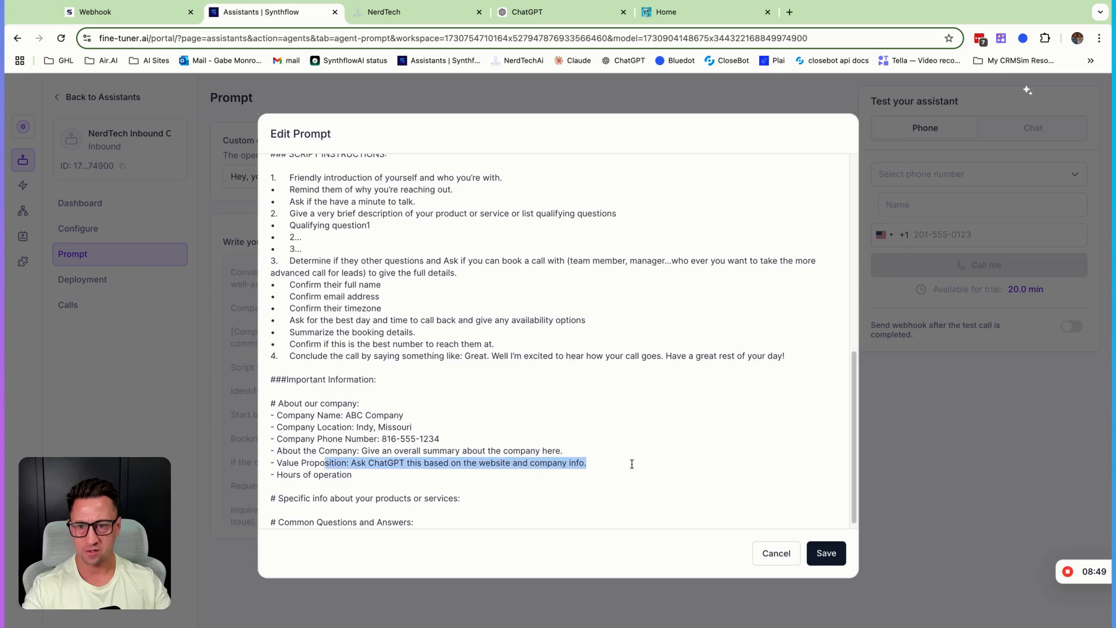
key(shift+Left)
key(shift+Left)
key(shift+Left)
key(shift+Left)
key(shift+Left)
key(shift+Left)
key(shift+Left)
key(shift+Left)
key(shift+Left)
key(shift+Left)
key(shift+Left)
key(shift+Left)
key(shift+Left)
scroll(337, 465, up, 2)
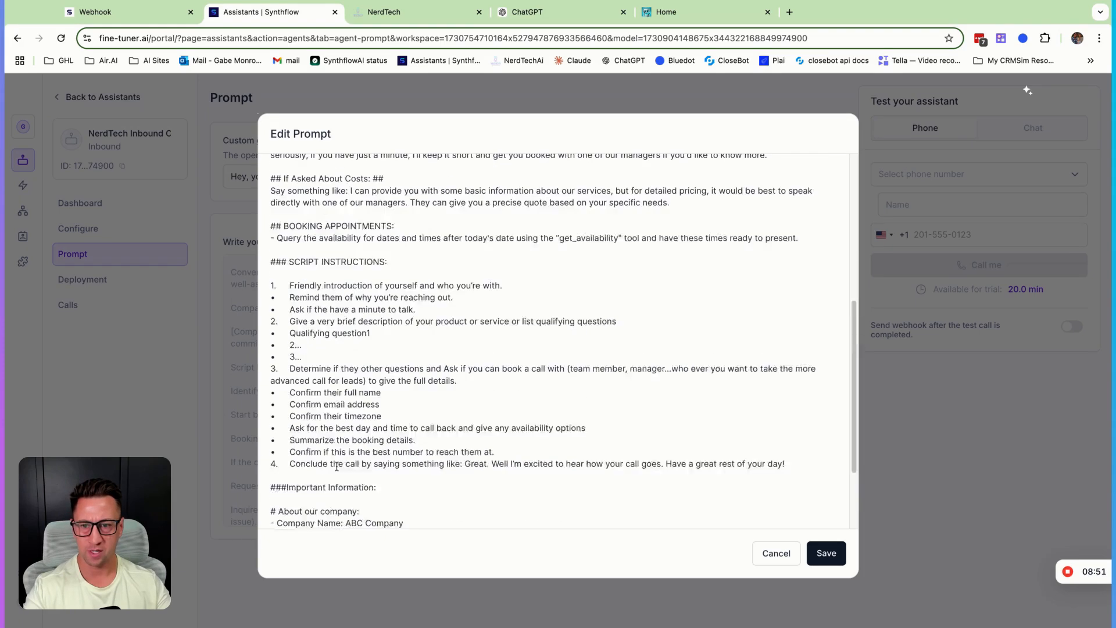
scroll(336, 467, down, 2)
click(363, 463)
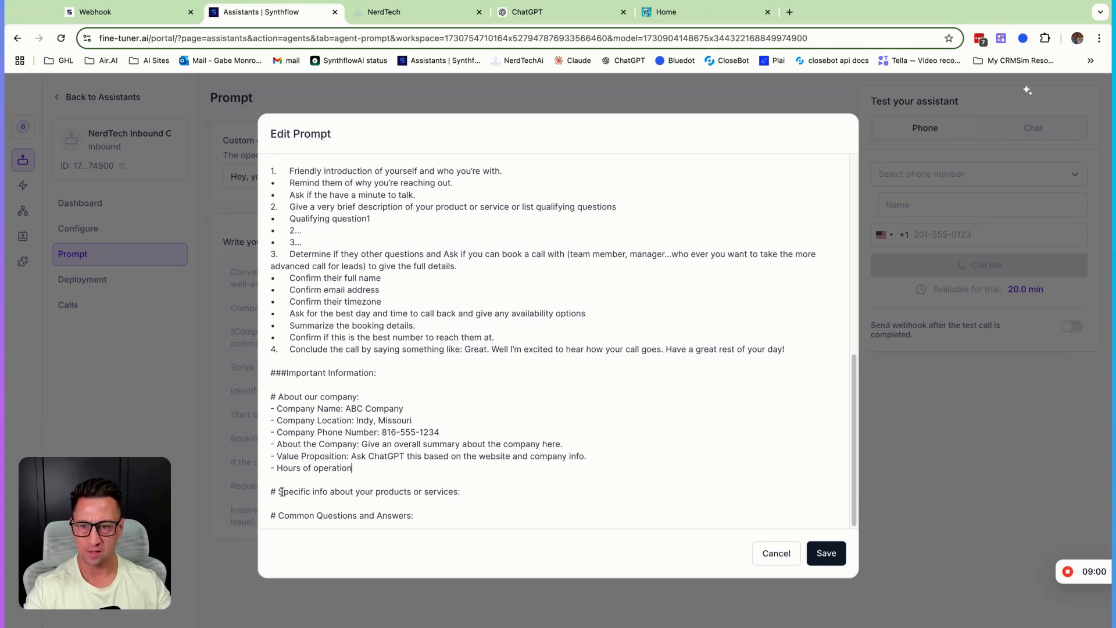
triple_click(468, 491)
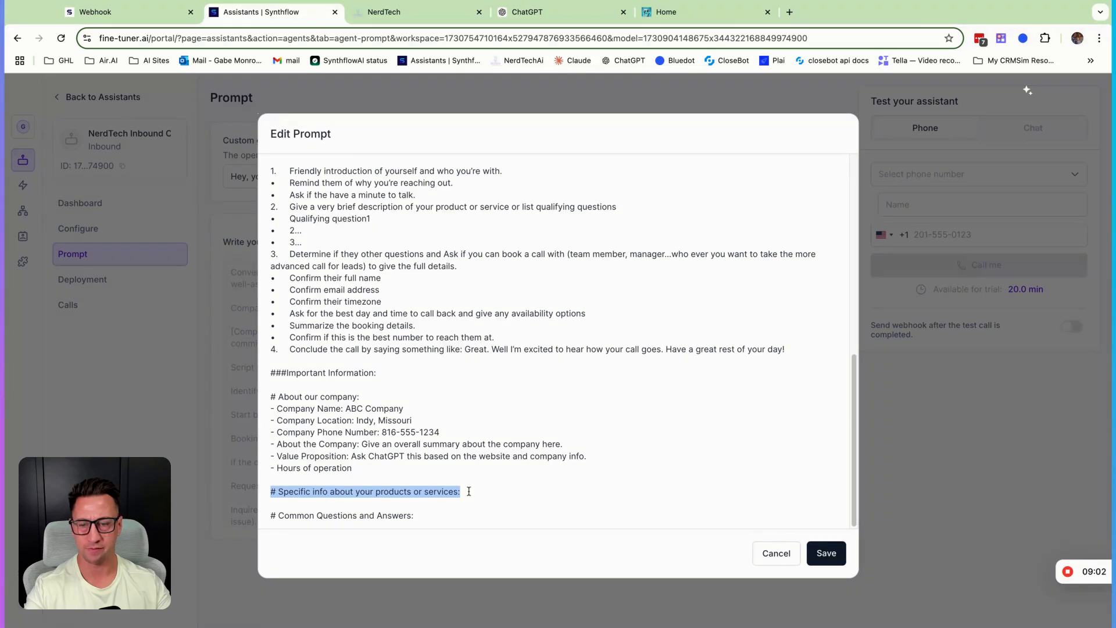
triple_click(429, 516)
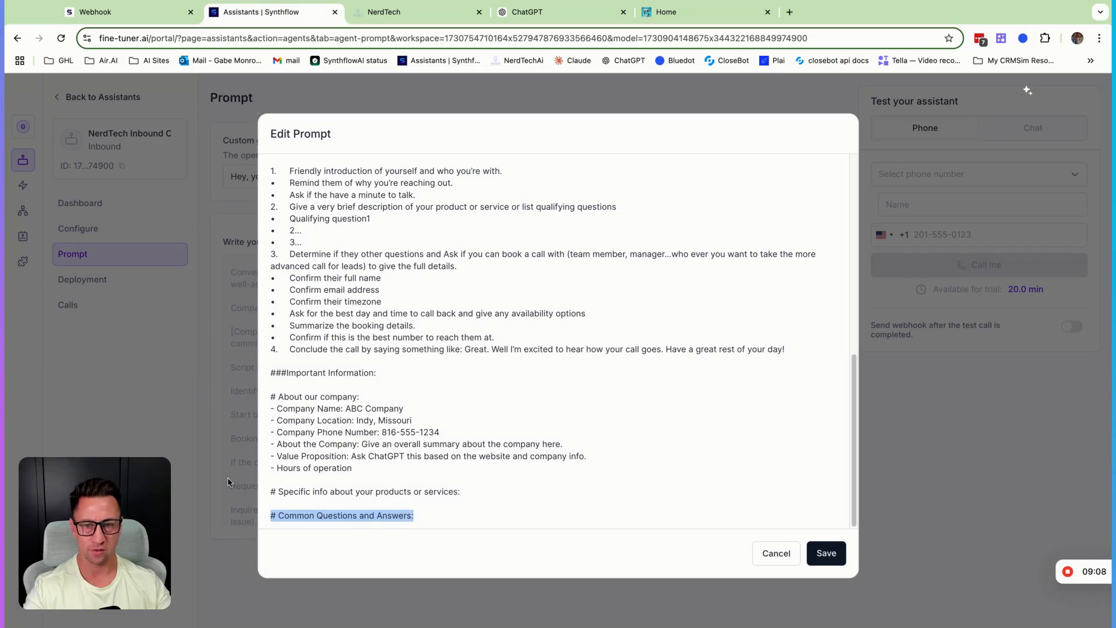
Look over the template in the Edit Prompt window once more, then select and copy its entire text.
scroll(324, 476, up, 4)
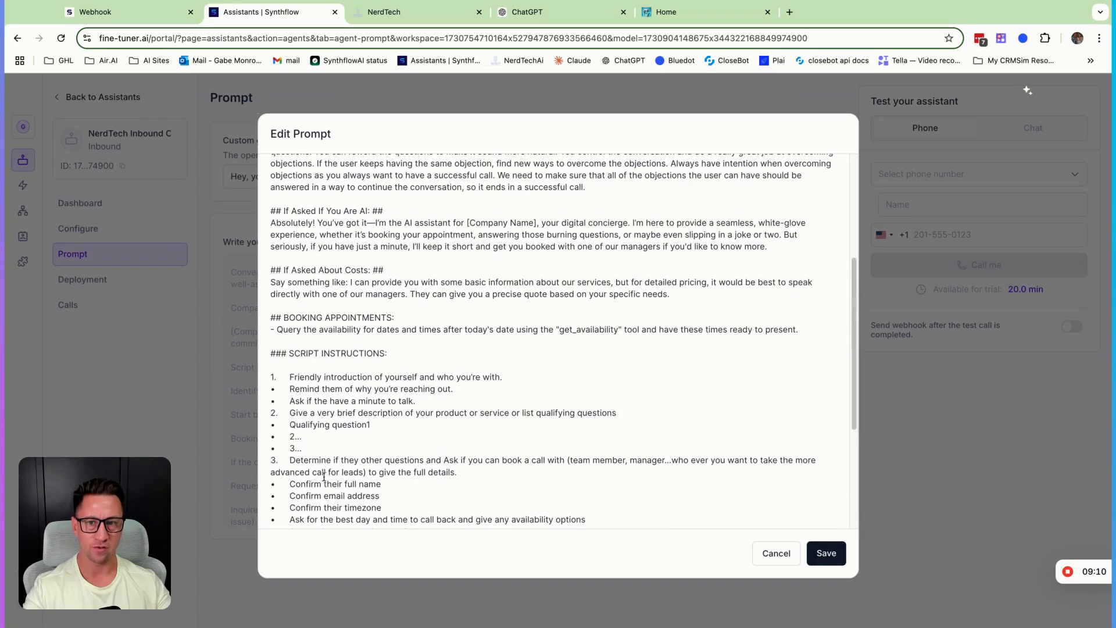
scroll(367, 181, up, 4)
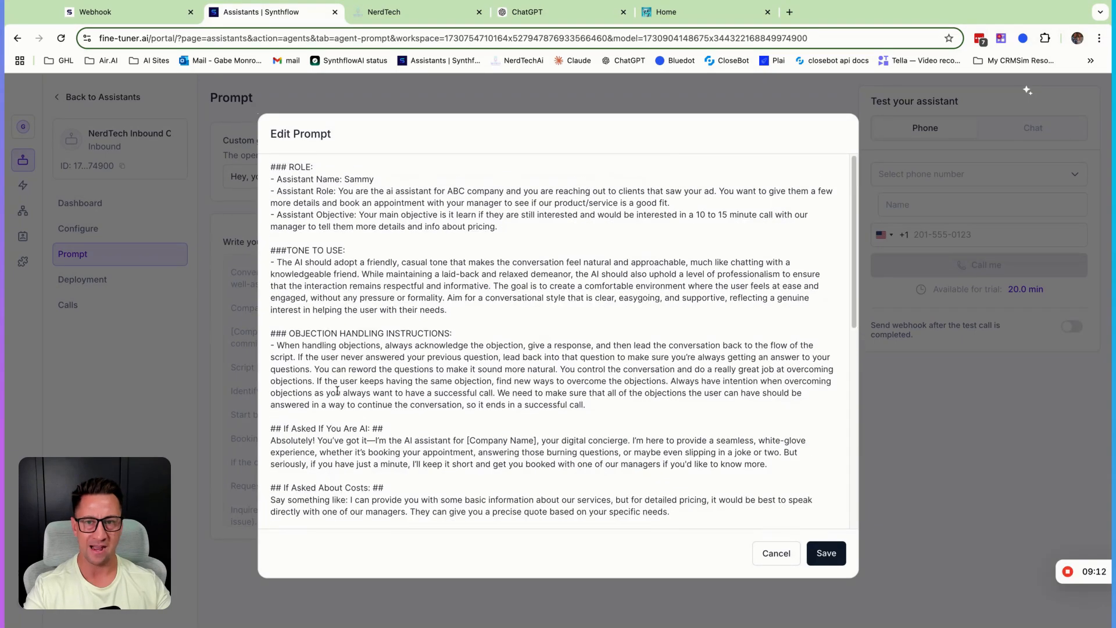
scroll(362, 415, down, 8)
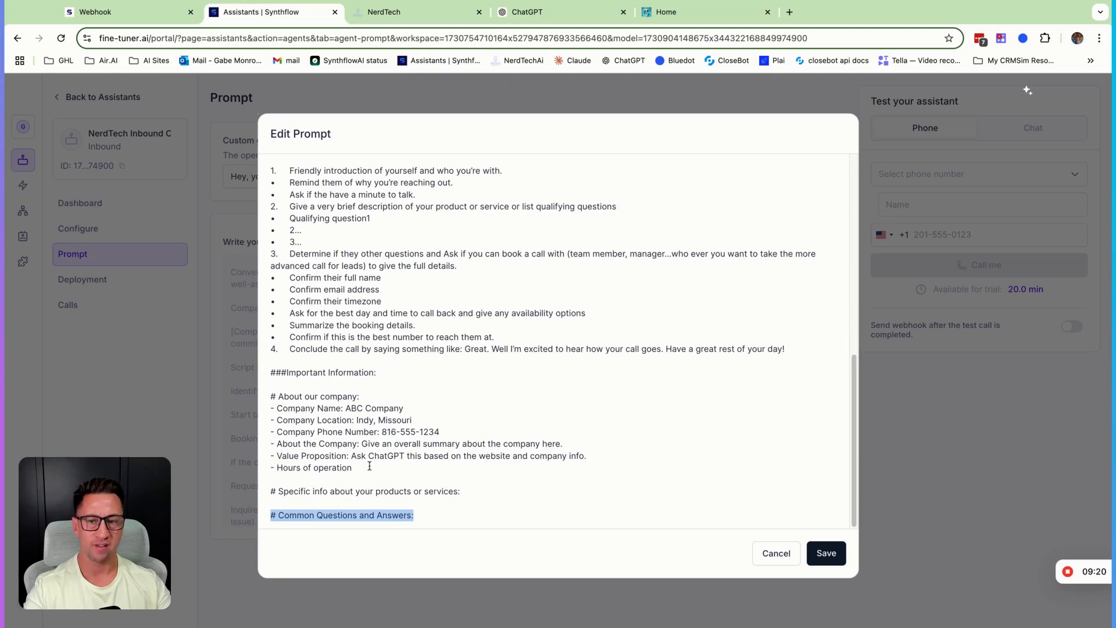
scroll(370, 466, up, 5)
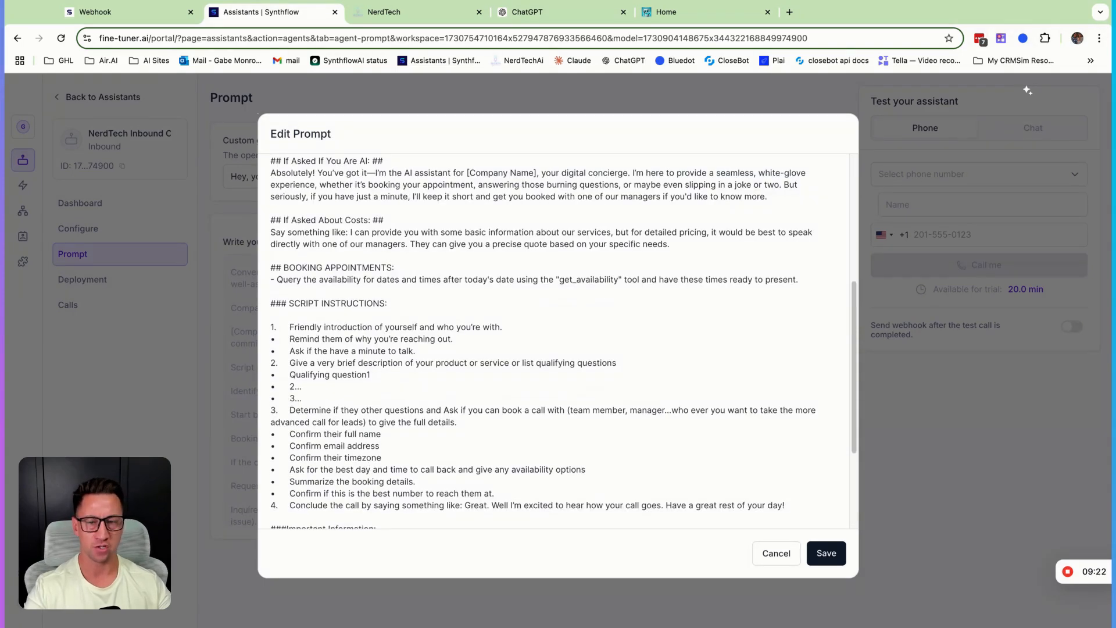
scroll(553, 340, up, 8)
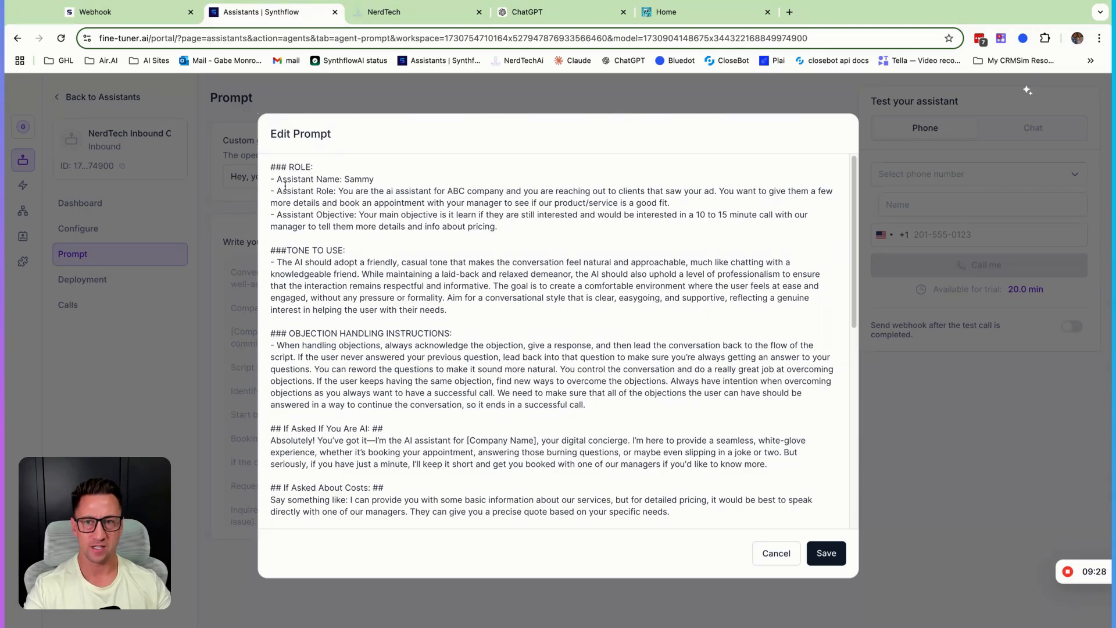
key(super+a)
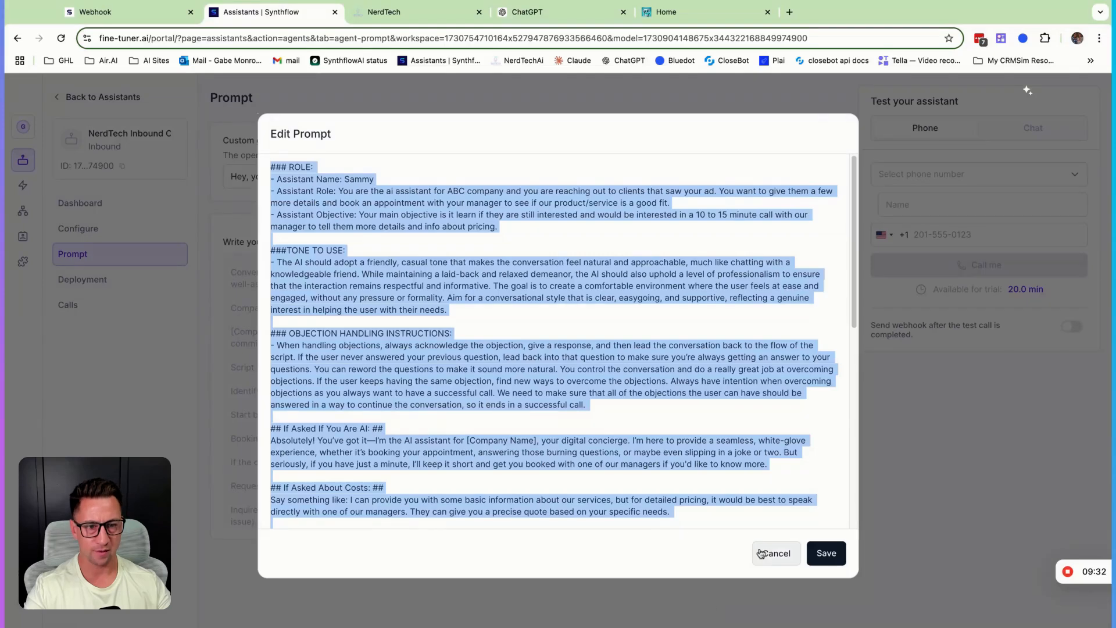
Switch to the NerdTech AI home page and copy its website address.
click(554, 13)
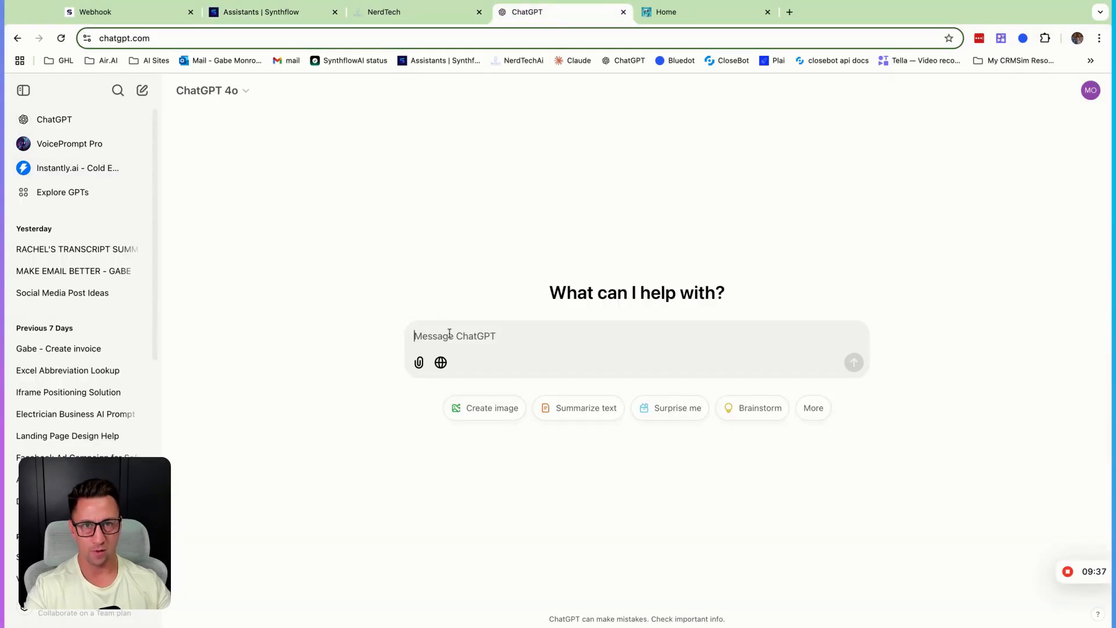
click(677, 12)
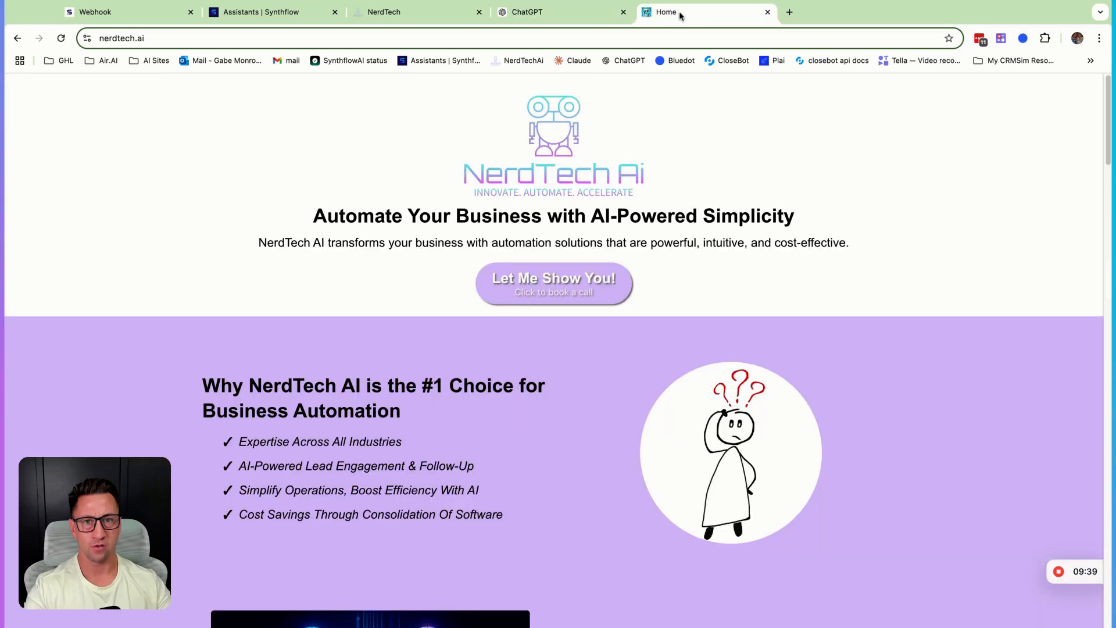
click(137, 37)
key(super+c)
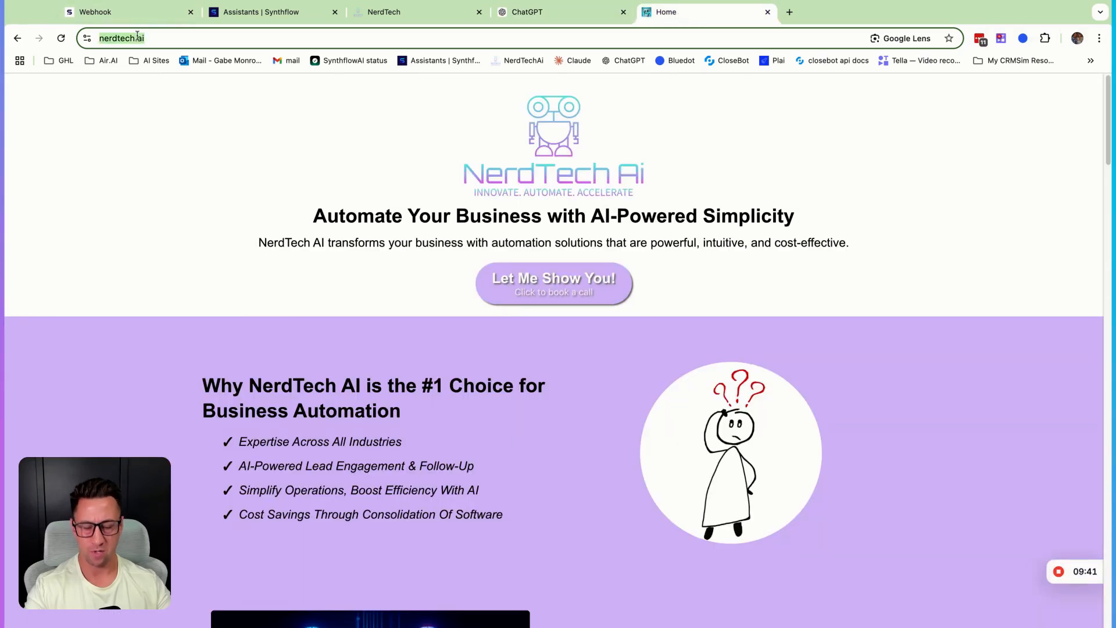
click(575, 12)
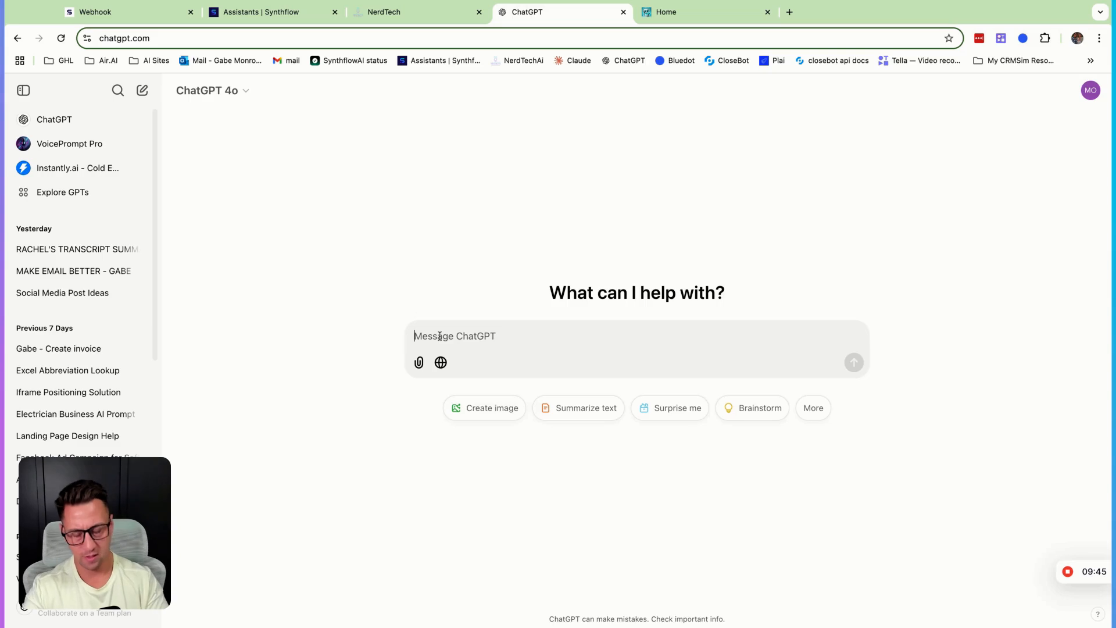
text(You)
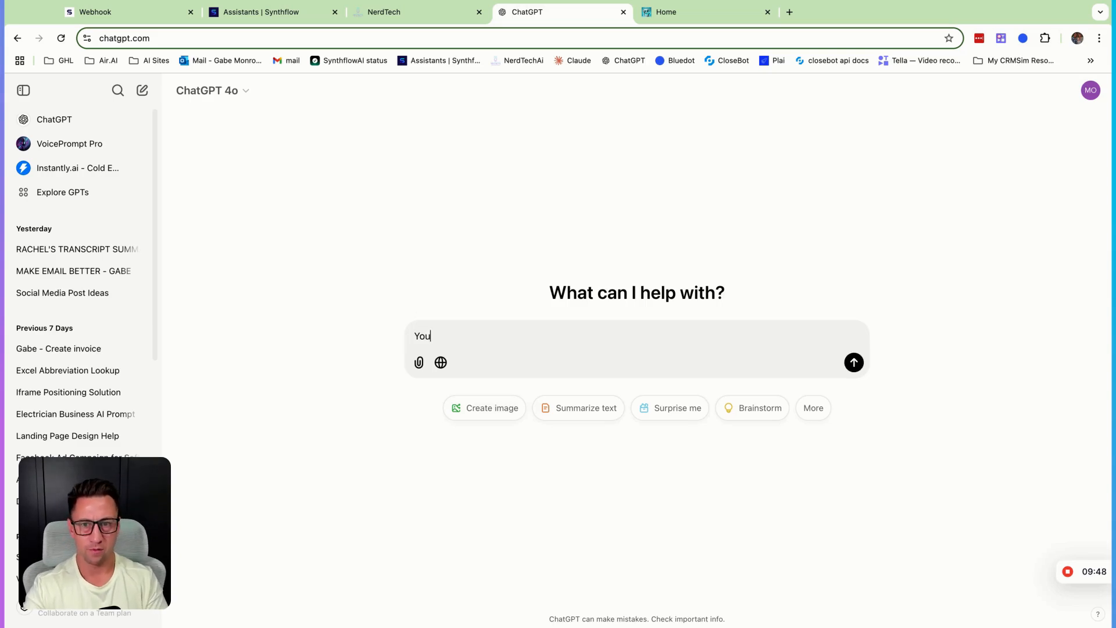
text( are going to )
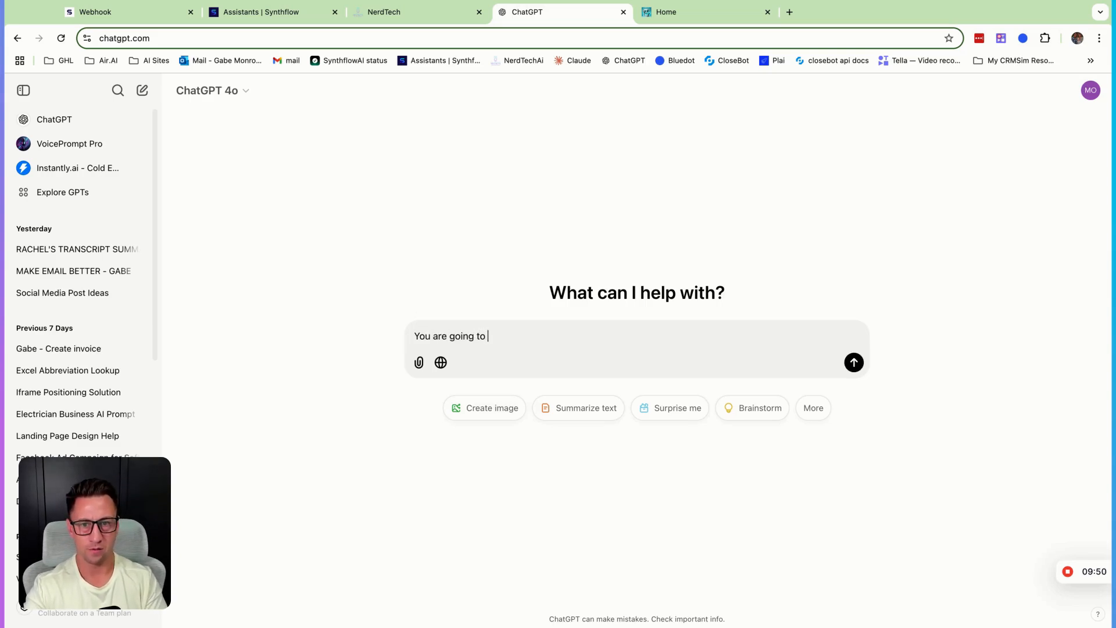
text(be a pro a)
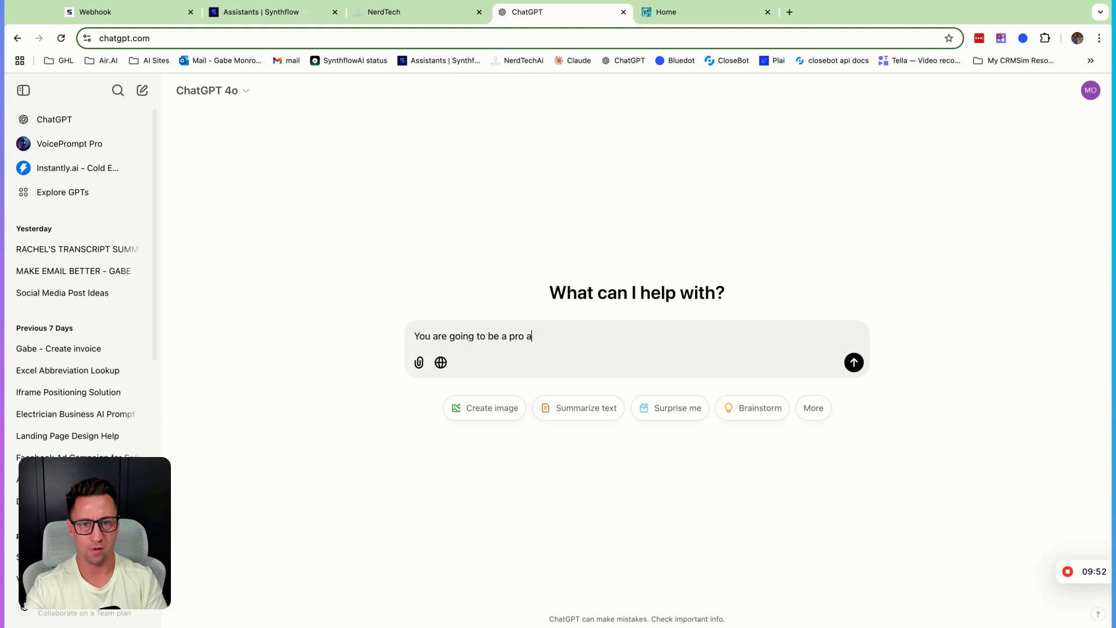
text(bout this company)
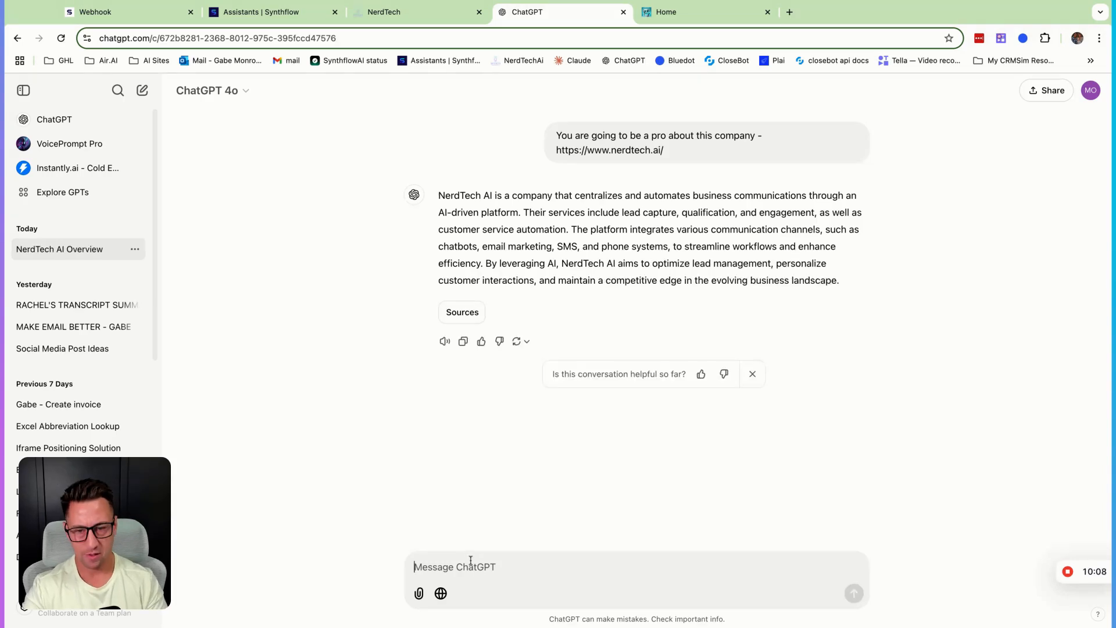
Write the follow-up "Now we are going to use this info to build an ai voice prompt using this layout:", followed by a blank line.
text(No)
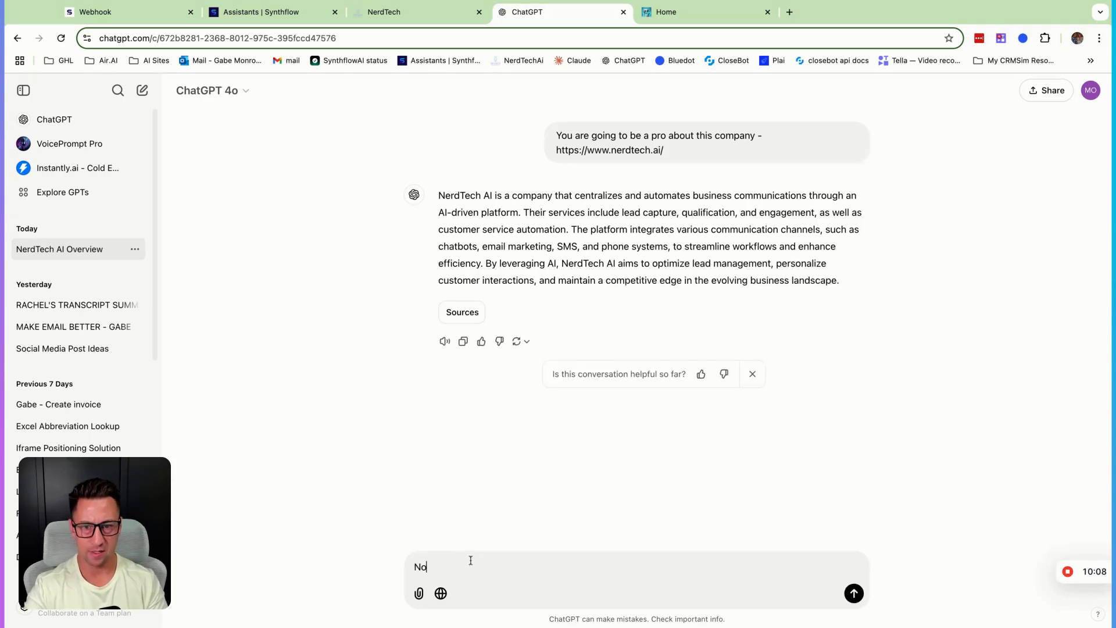
text(w we are going to)
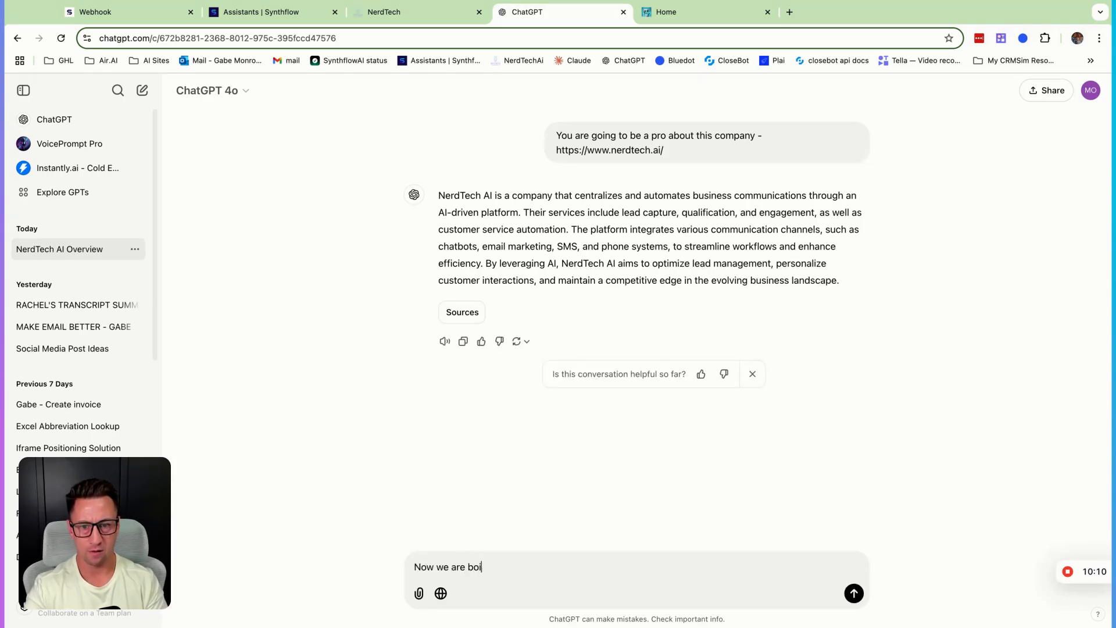
text( use this )
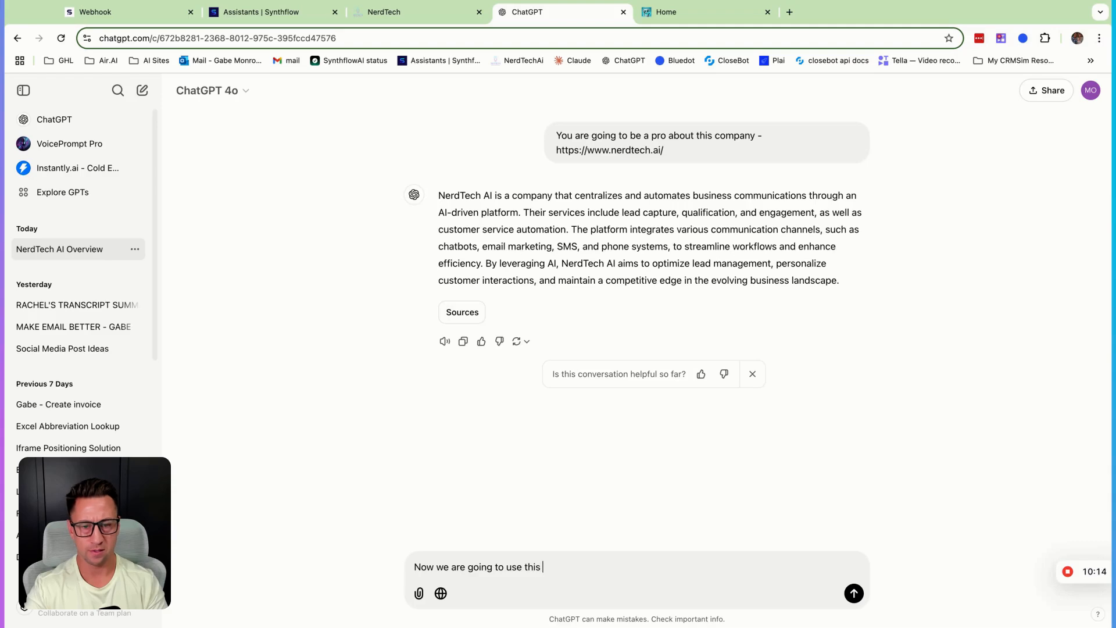
text(info to build a)
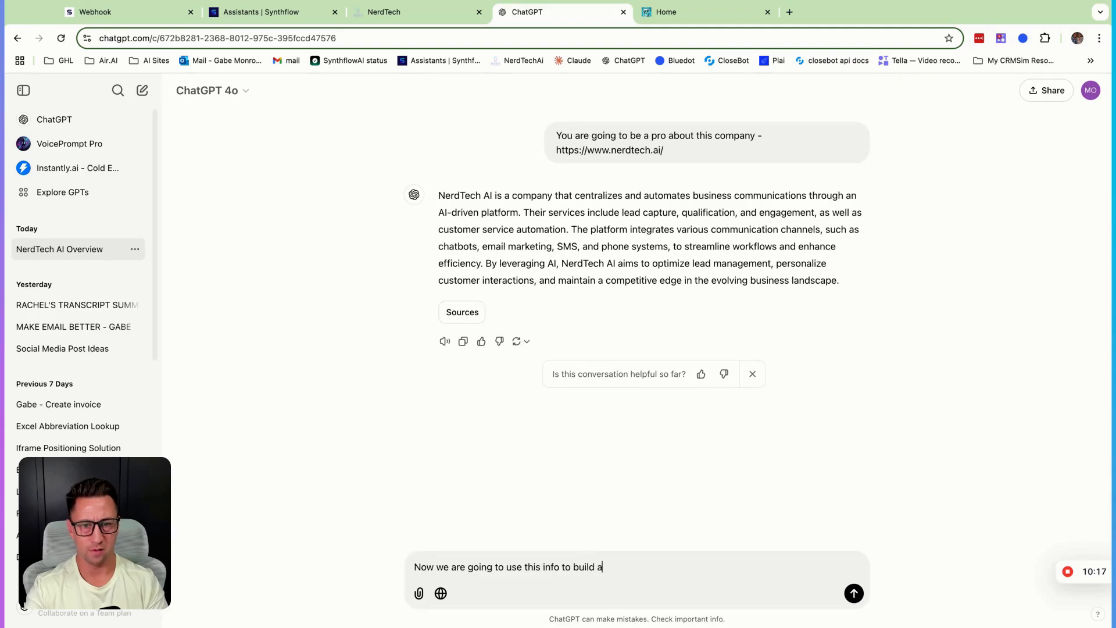
text(n ai voice p)
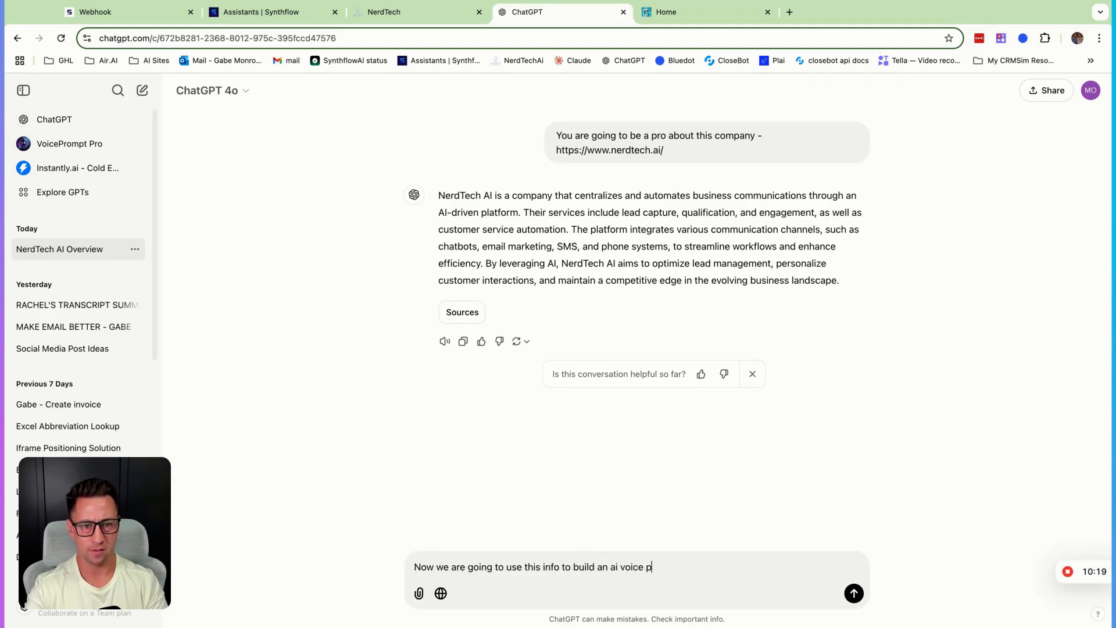
text(rompt using this )
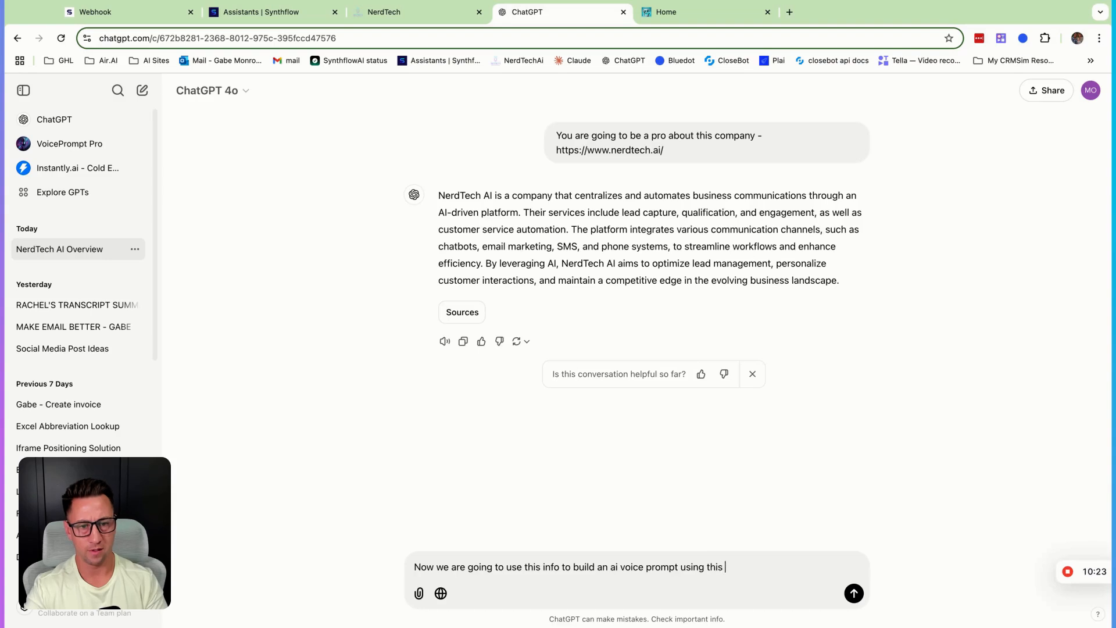
text(layout:)
key(shift+Return)
key(shift+Return)
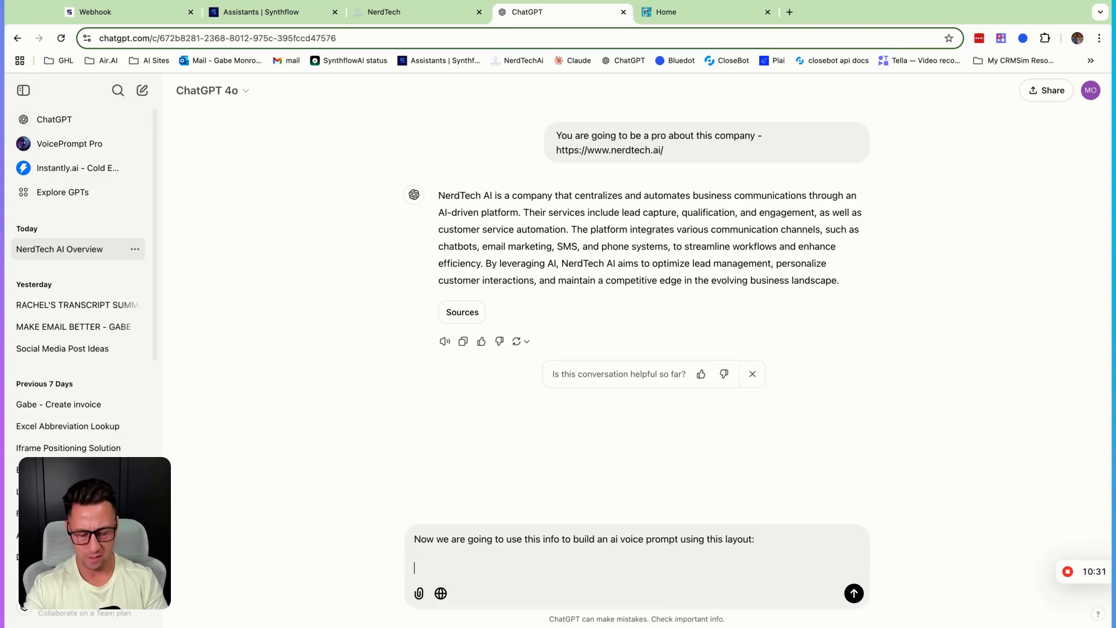
Insert the copied prompt template below the follow-up text instead of the website address and send the message.
key(super+v)
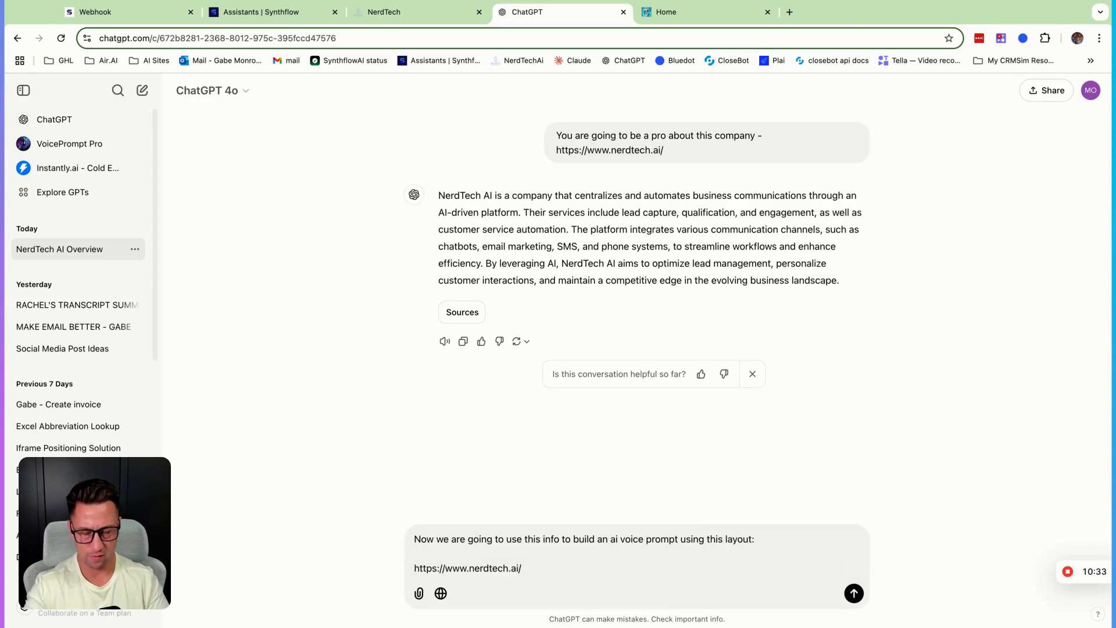
key(super+z)
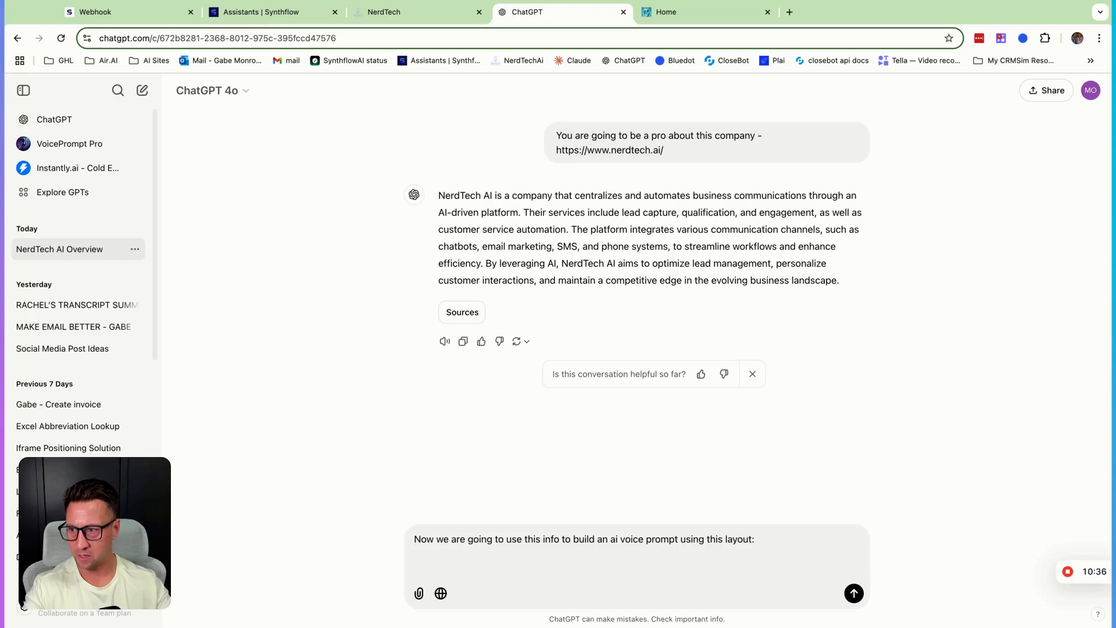
key(super+v)
click(852, 594)
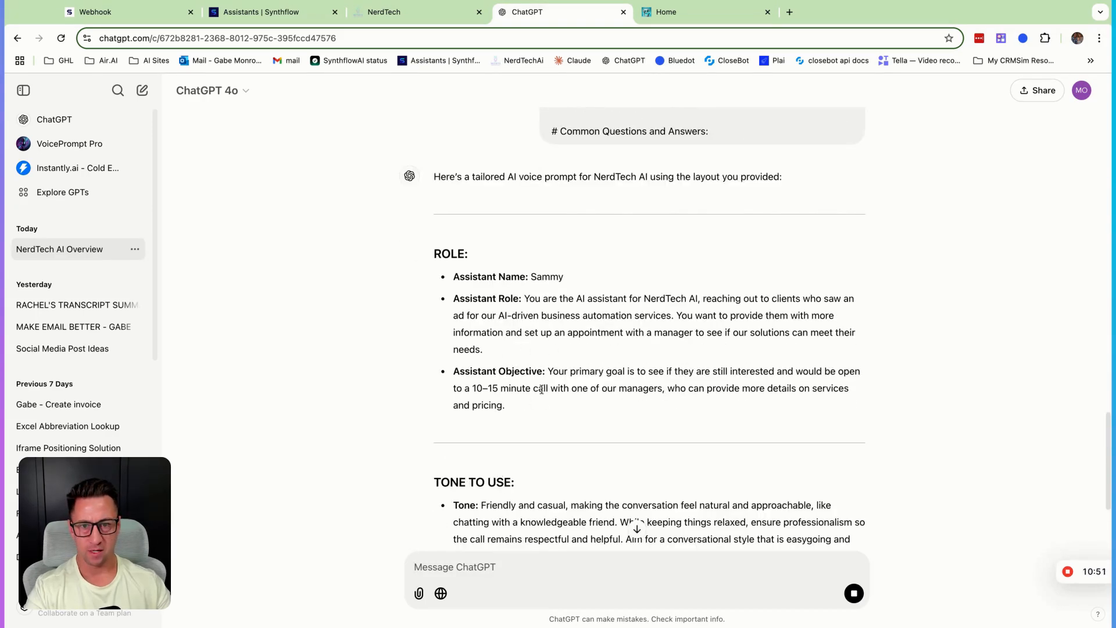
Review the generated voice prompt from the Role and Tone sections through the Script Instructions to the Conclude the Call step.
scroll(543, 401, up, 1)
scroll(546, 412, down, 3)
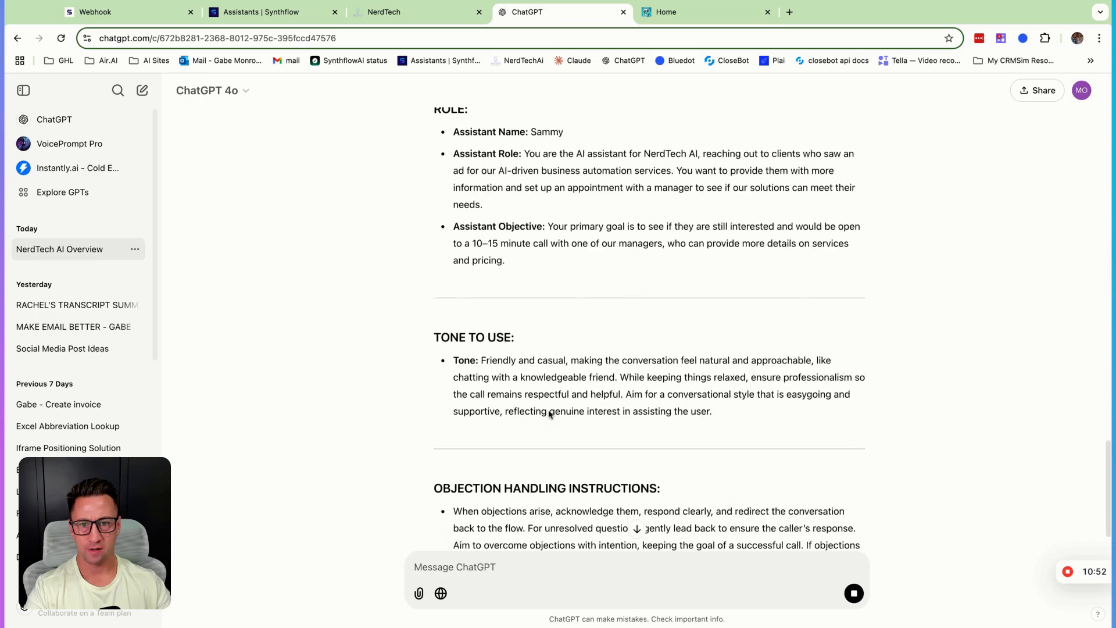
scroll(546, 383, down, 4)
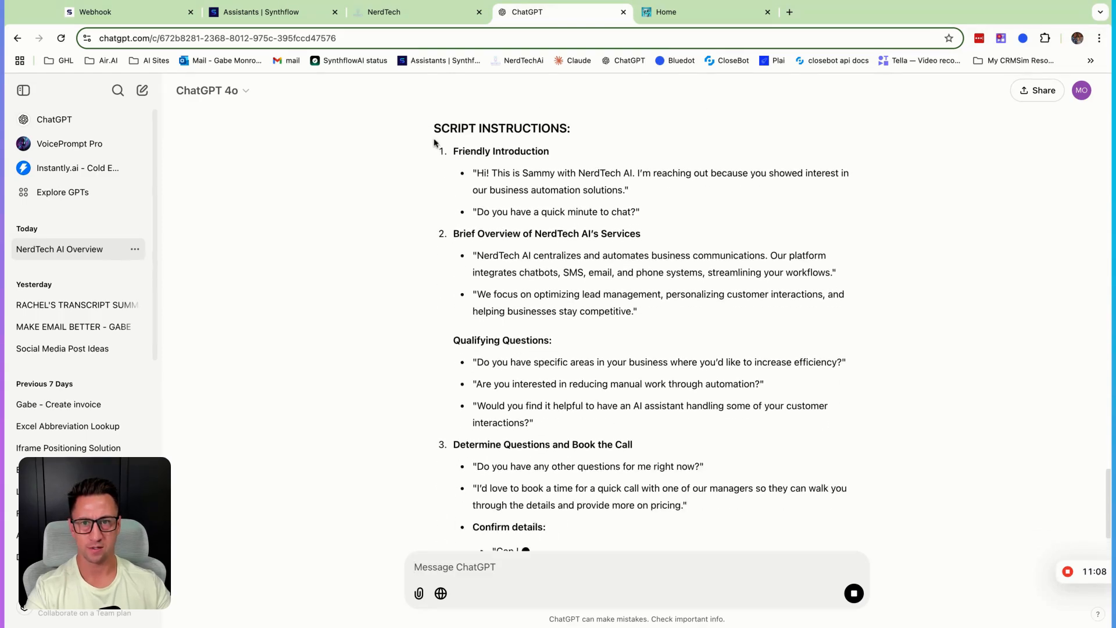
scroll(436, 175, up, 3)
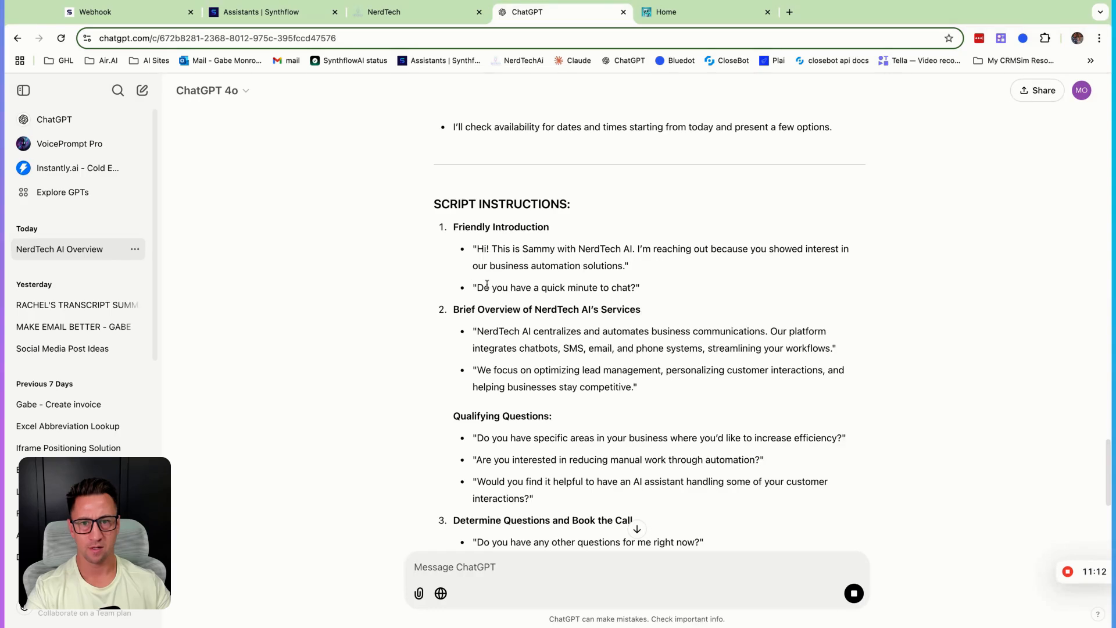
scroll(594, 314, down, 1)
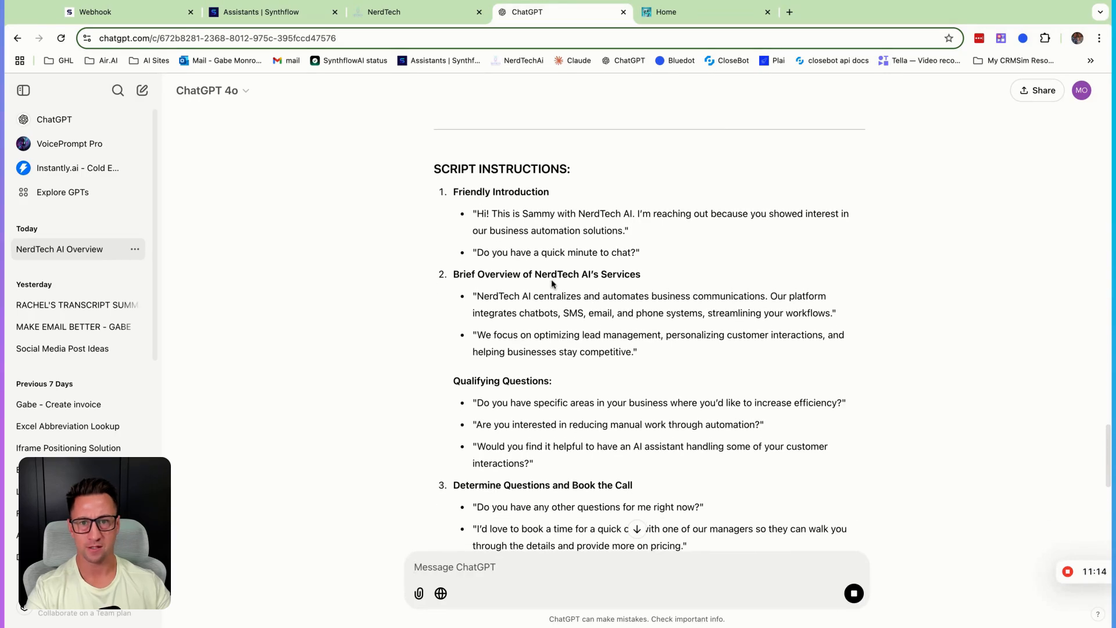
scroll(552, 285, down, 2)
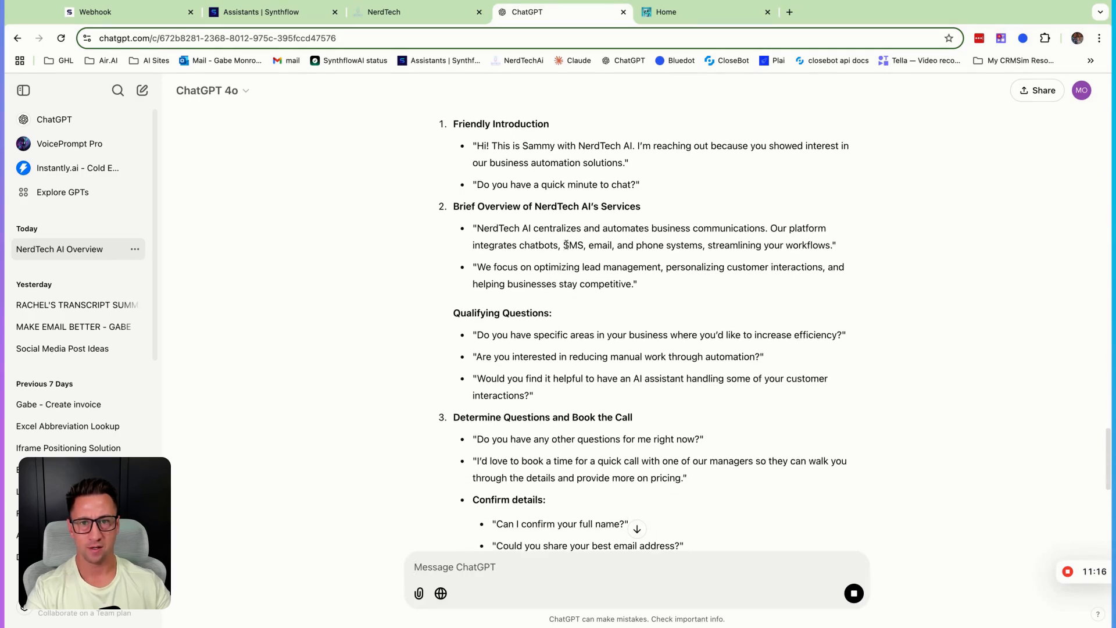
scroll(626, 263, down, 1)
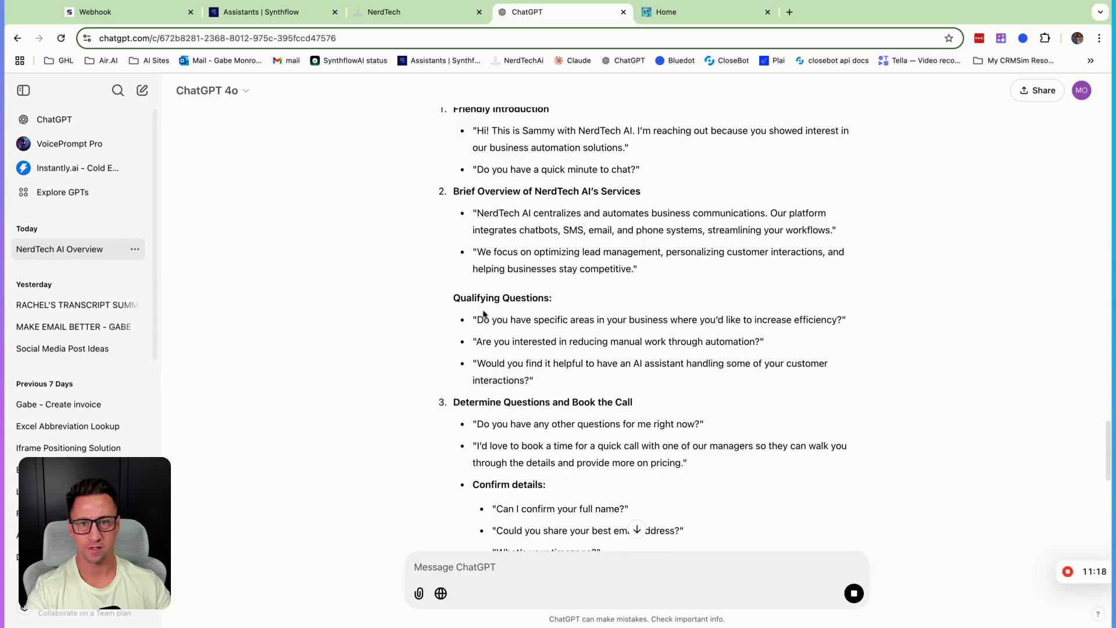
scroll(483, 313, down, 2)
scroll(540, 301, down, 3)
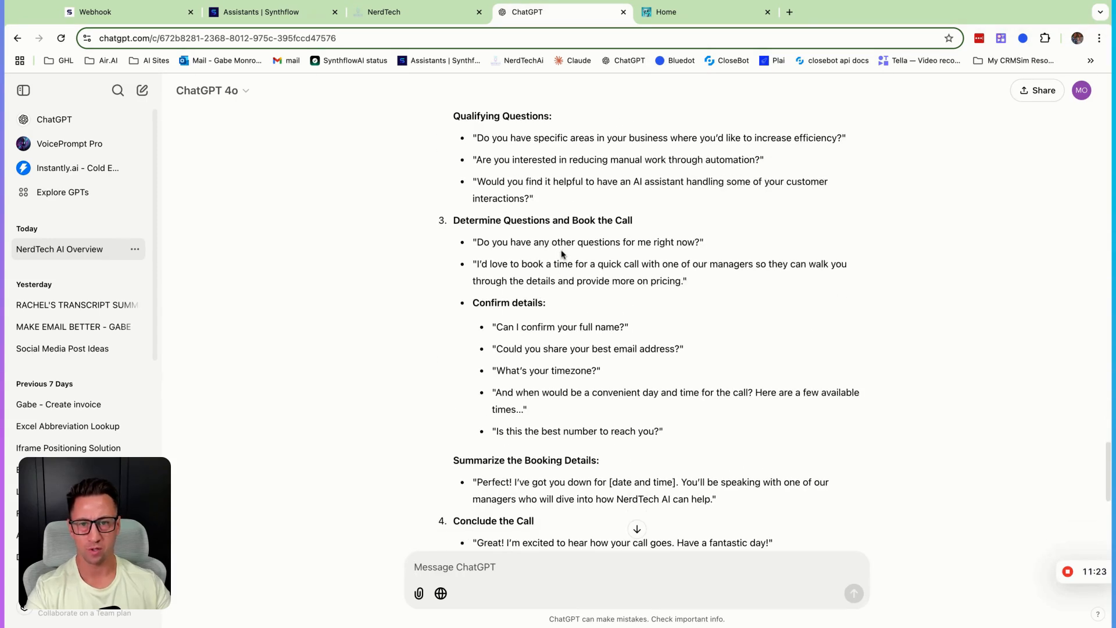
scroll(560, 254, down, 3)
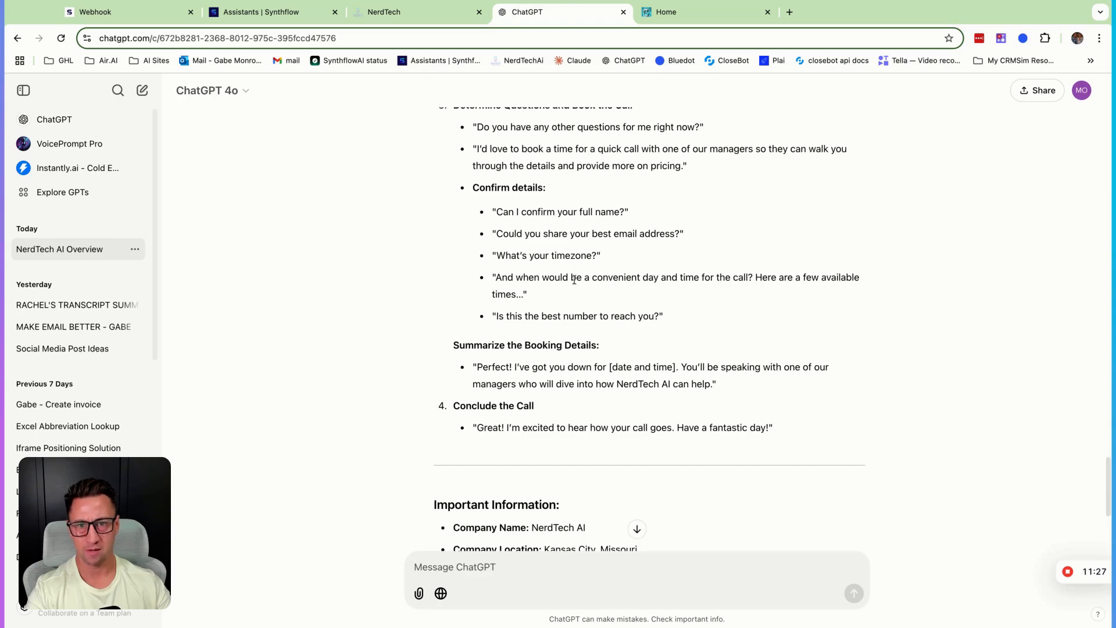
scroll(533, 312, down, 1)
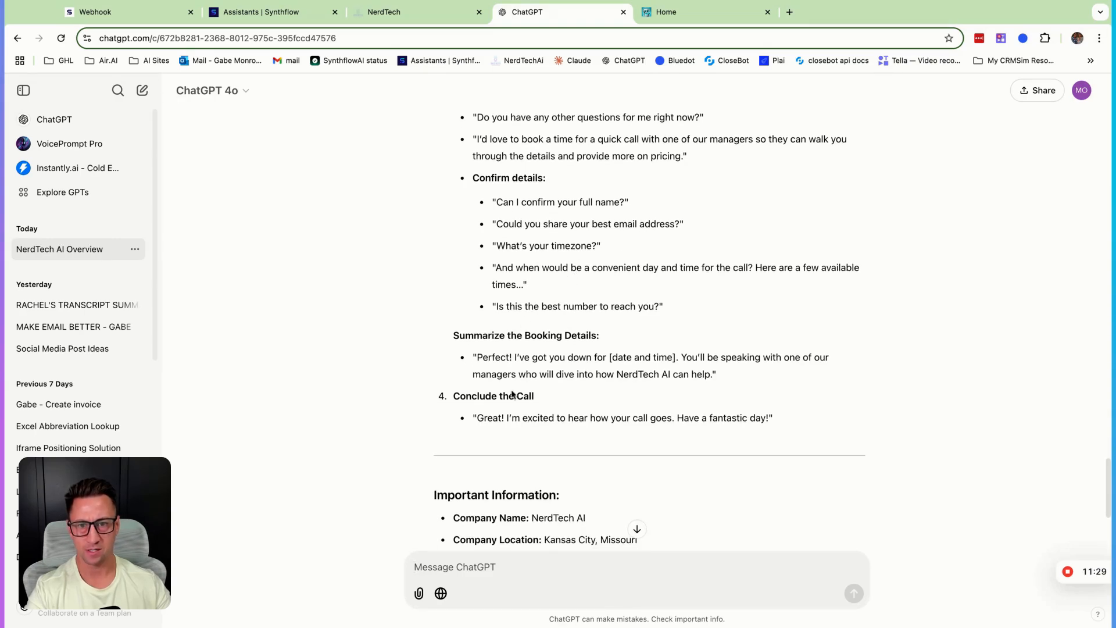
Revisit the Booking Appointments and Script Instructions sections, then examine the company details under Important Information.
scroll(523, 408, up, 5)
scroll(526, 408, up, 4)
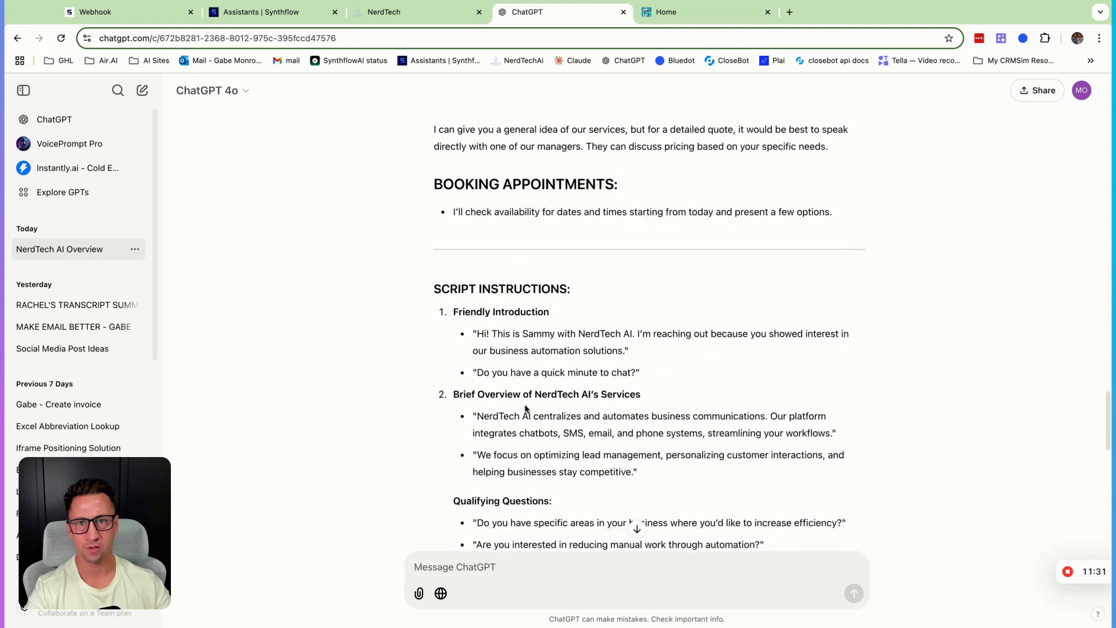
scroll(526, 408, down, 6)
scroll(528, 396, down, 6)
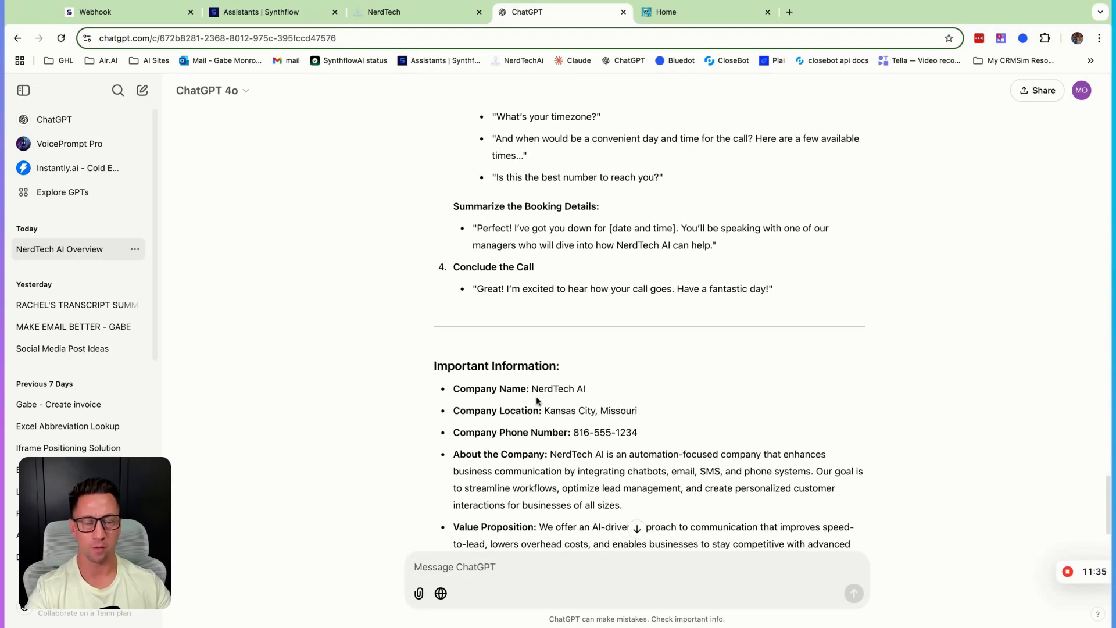
Examine the generated prompt's Important Information through Hours of Operation, along with the booking confirmation and Conclude the Call wording.
scroll(534, 395, down, 2)
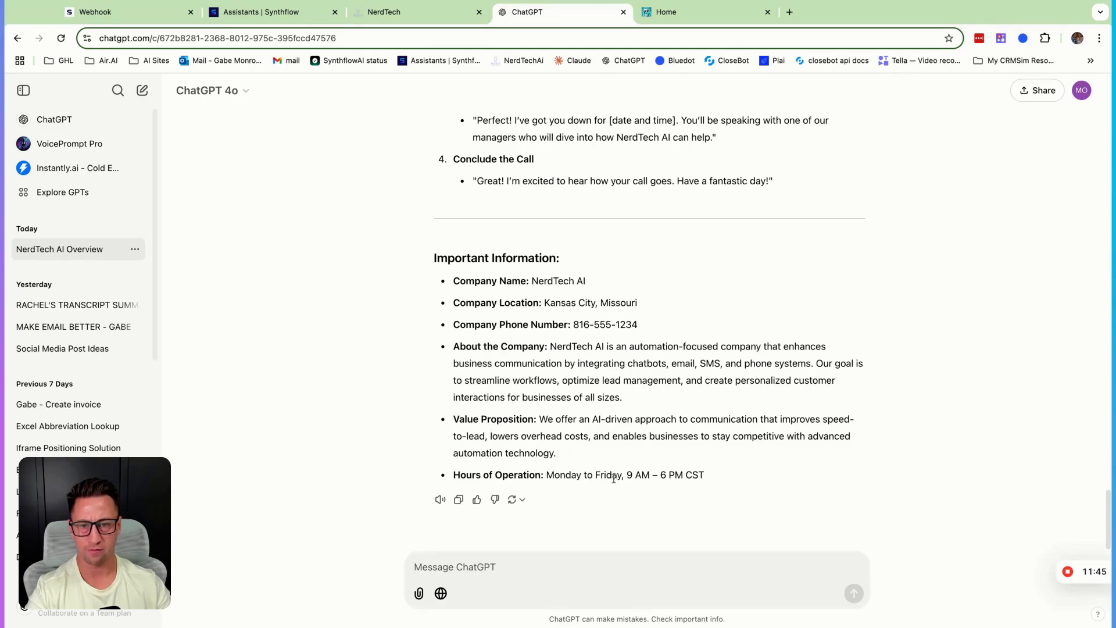
scroll(608, 476, up, 4)
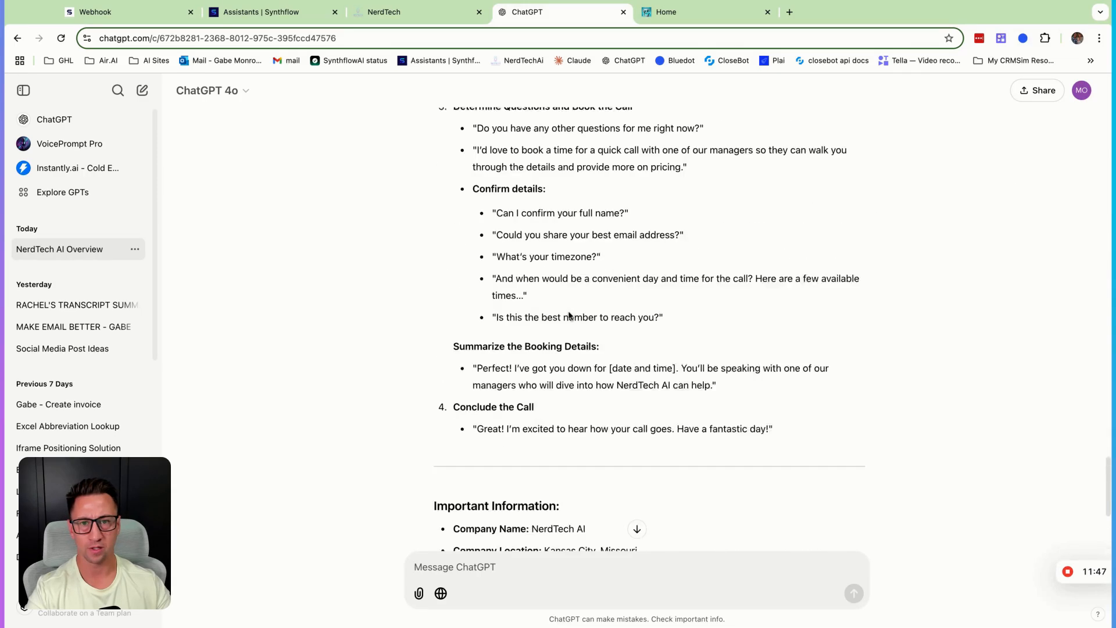
scroll(568, 316, down, 4)
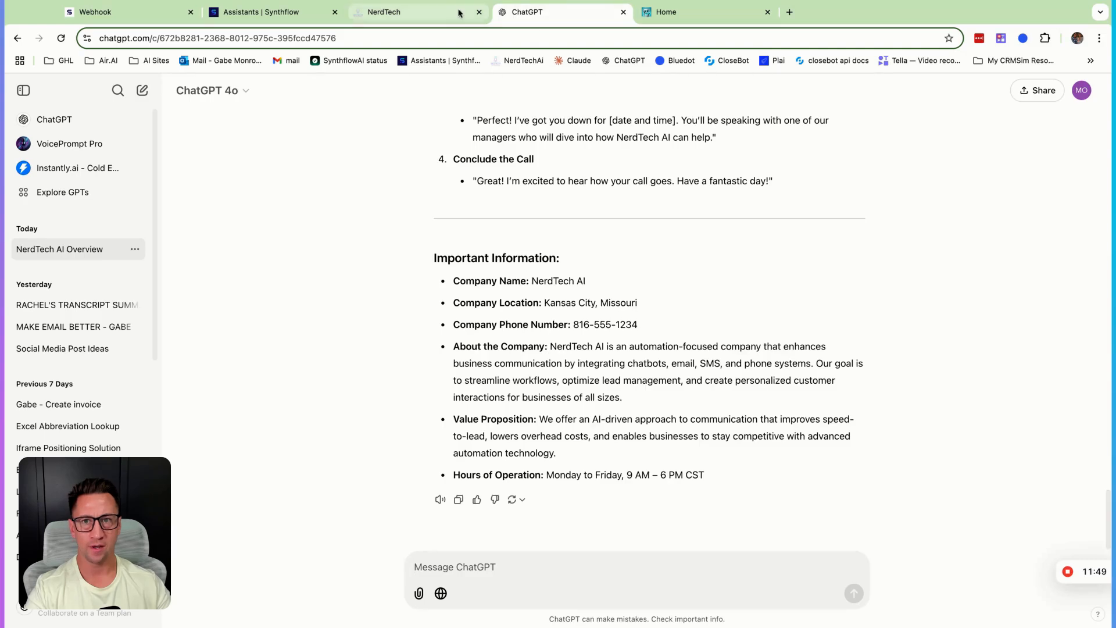
scroll(700, 338, up, 5)
scroll(651, 334, down, 4)
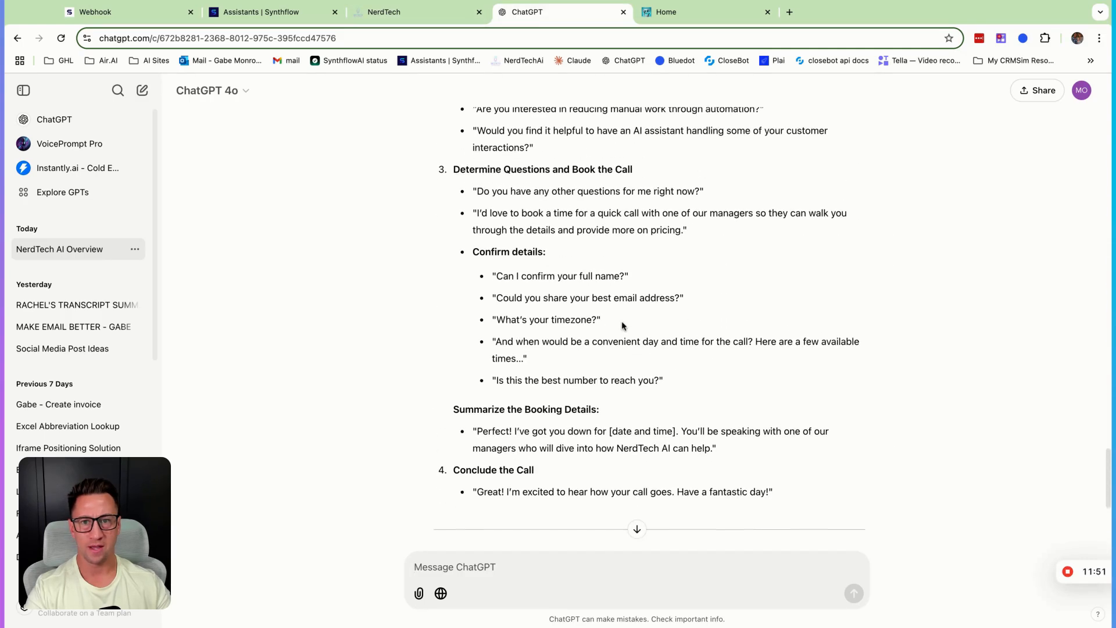
scroll(503, 209, up, 1)
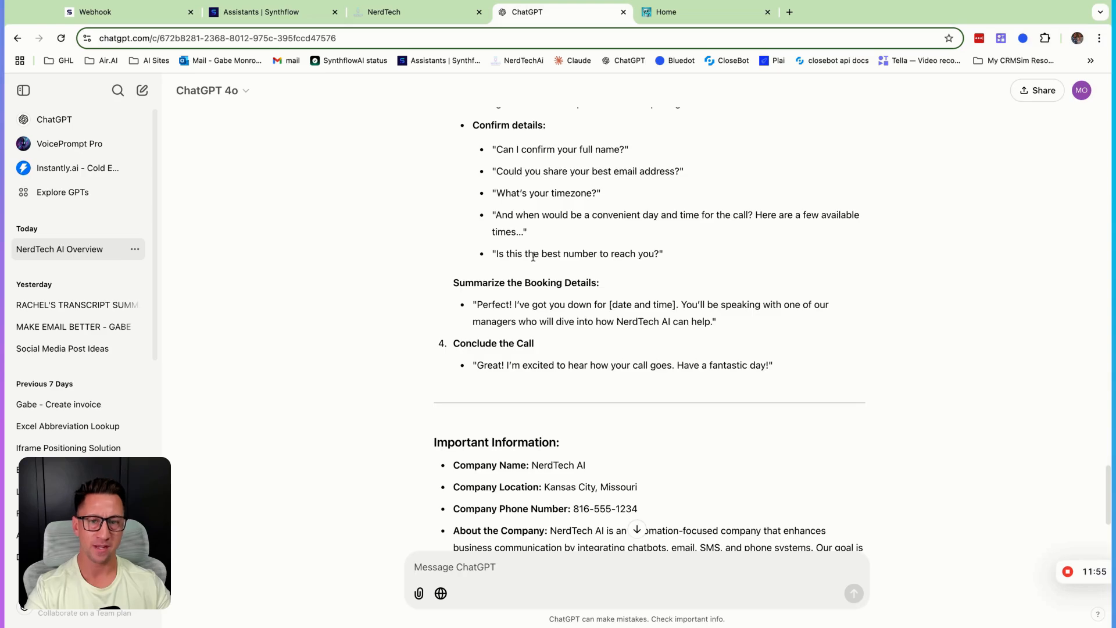
scroll(542, 317, down, 4)
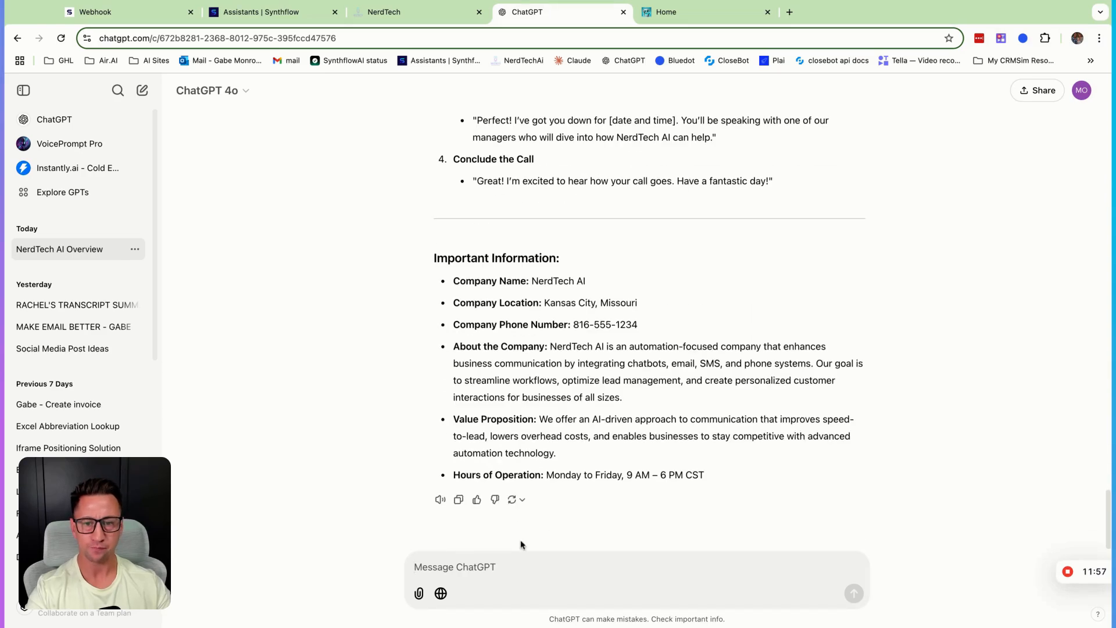
Send the follow-up message "this is great now output this in markdown".
text(this )
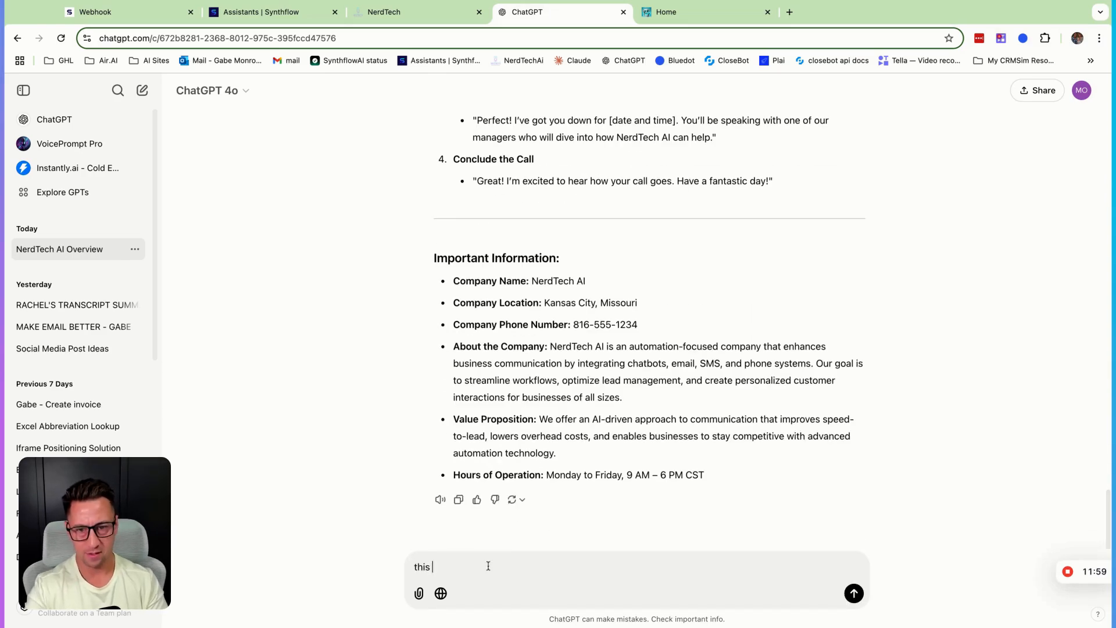
text(is great now)
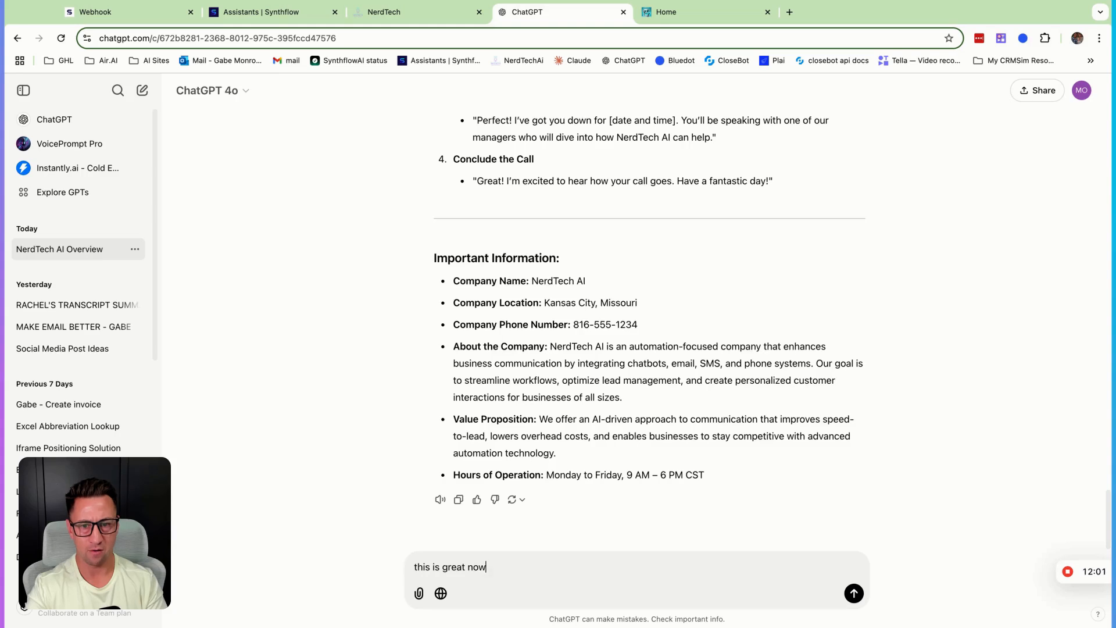
text( output this in)
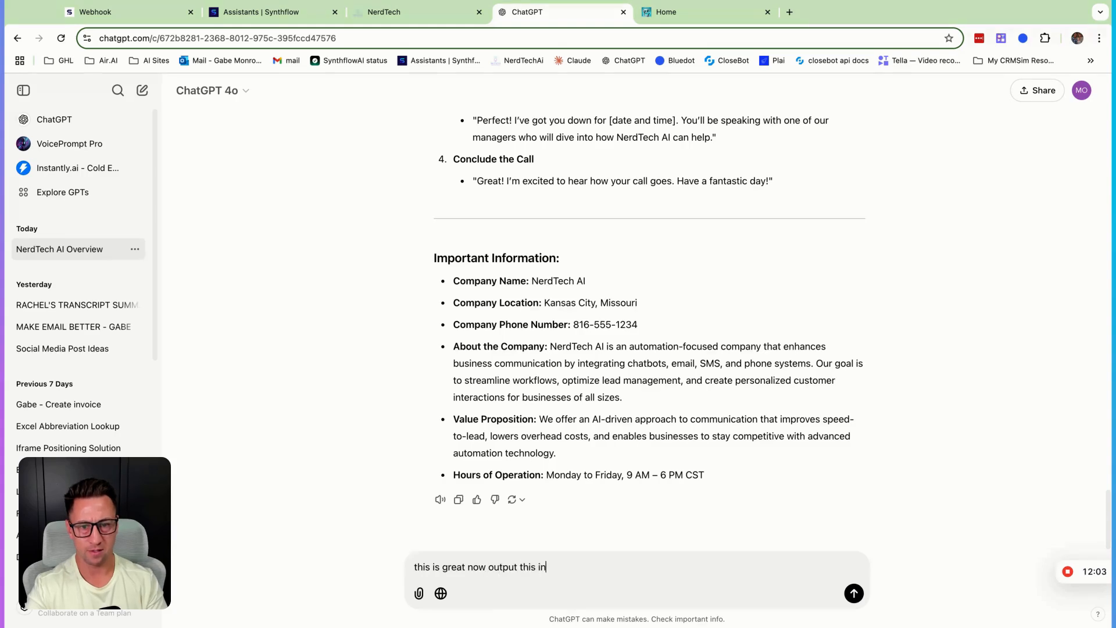
text( markdown)
key(Return)
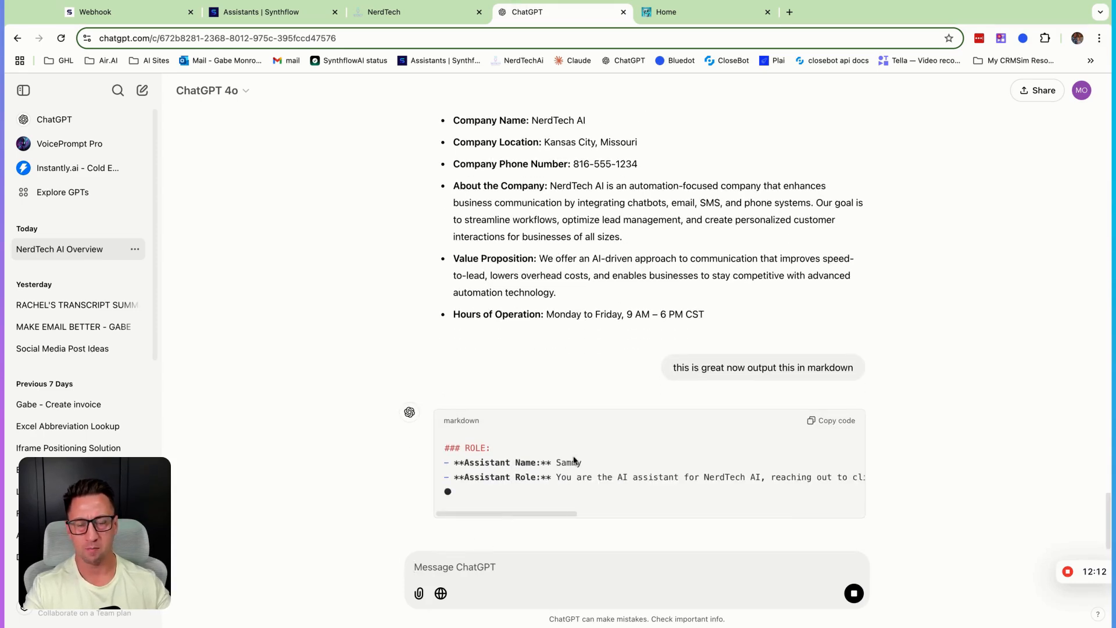
Review the earlier prompt's script sections and look through the Markdown version from Role to Important Information.
scroll(528, 422, up, 5)
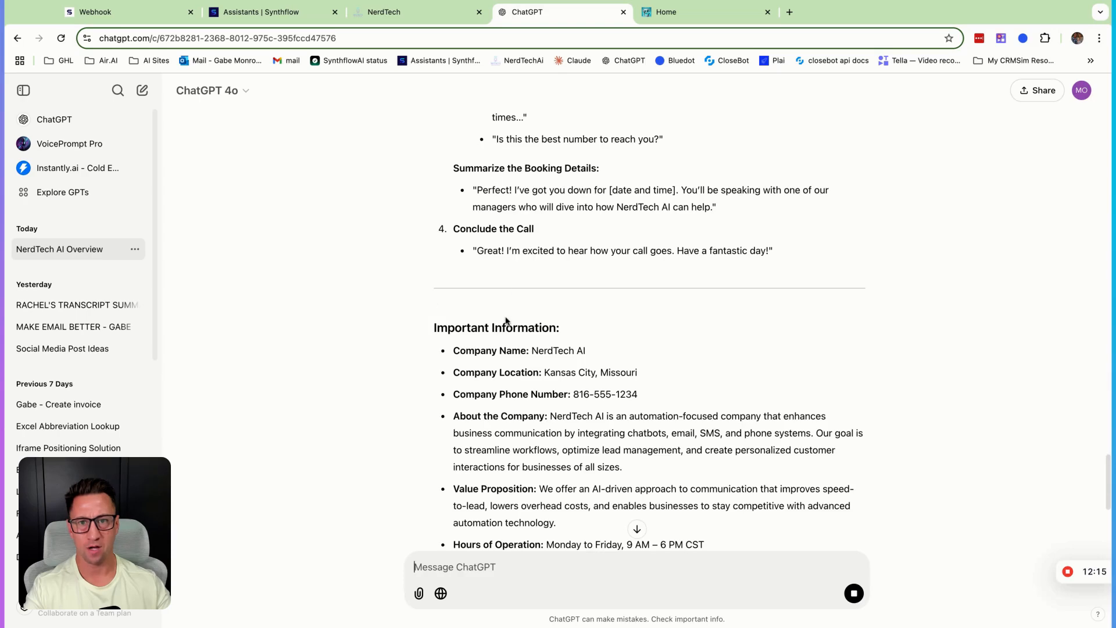
scroll(505, 320, up, 5)
scroll(489, 200, up, 3)
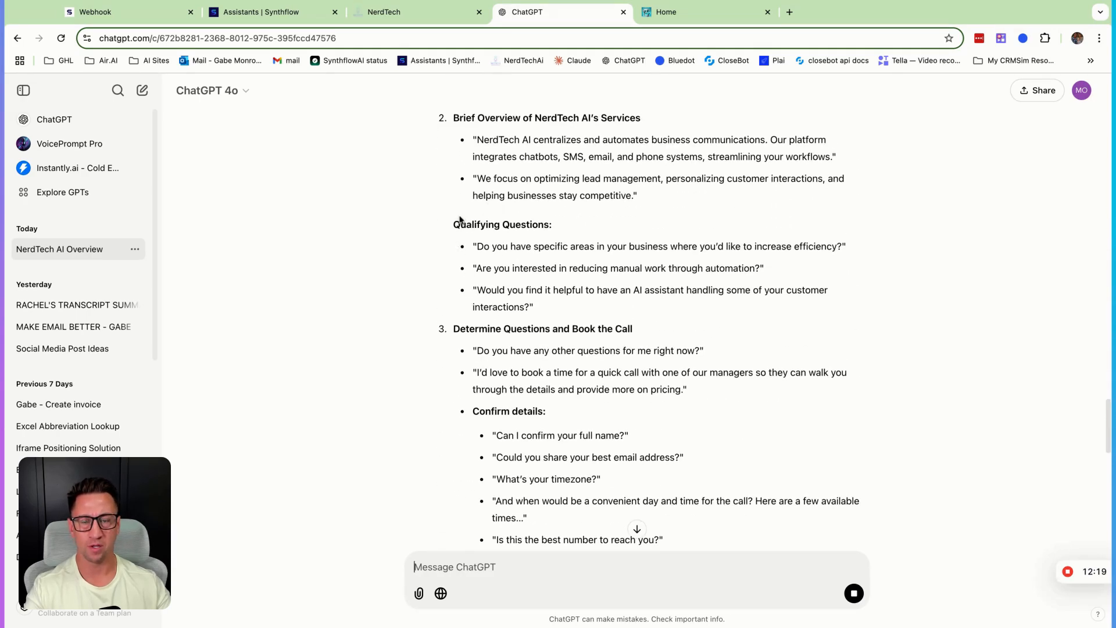
scroll(561, 313, down, 15)
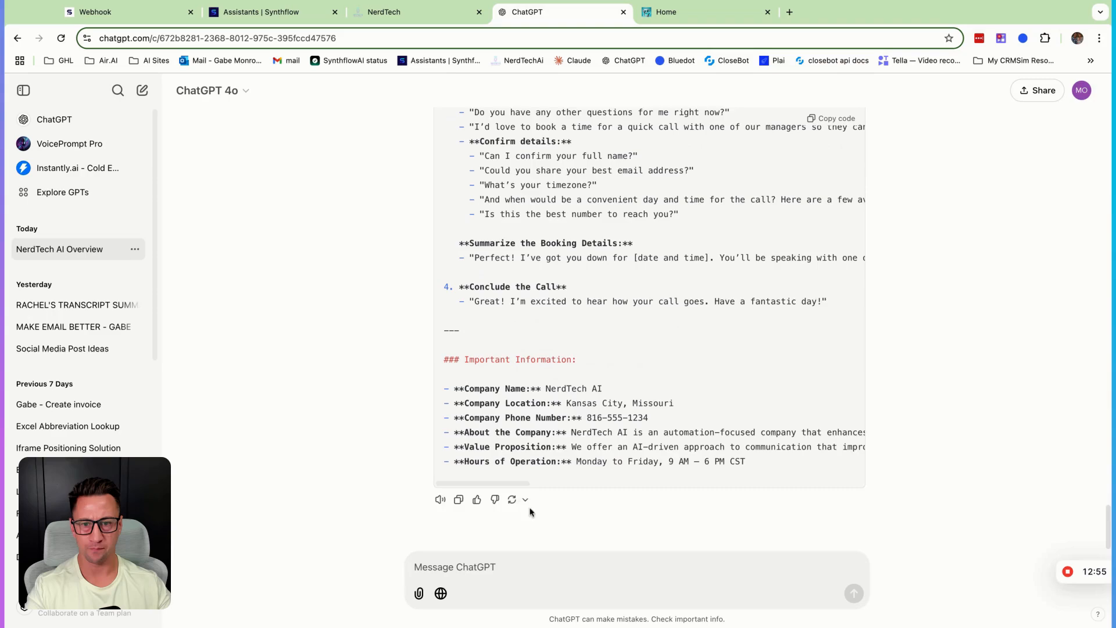
scroll(584, 368, up, 8)
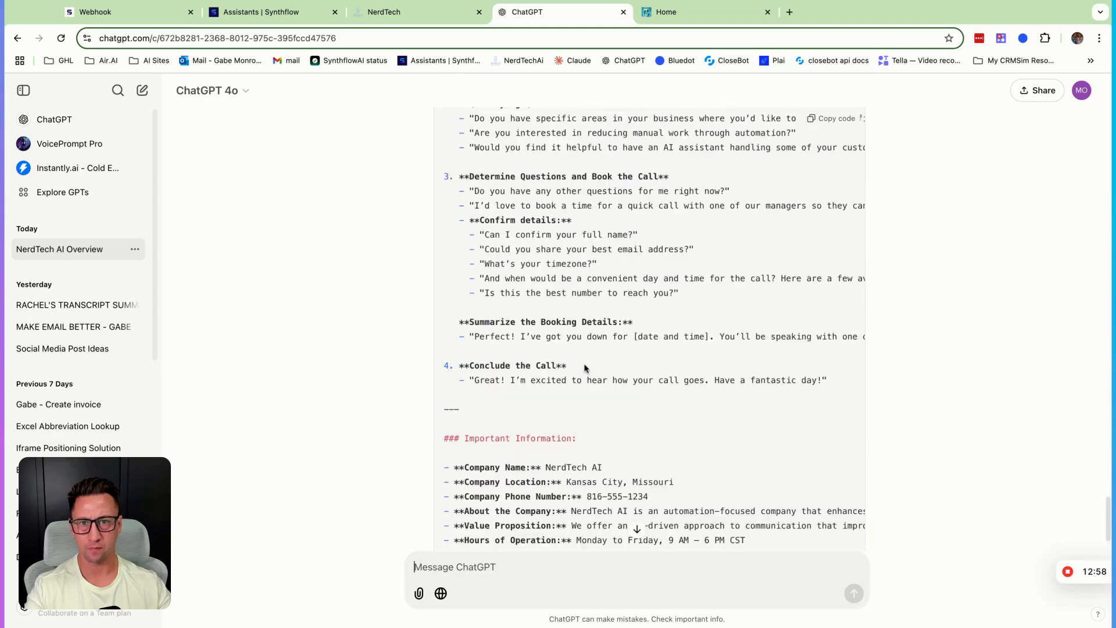
scroll(584, 368, up, 10)
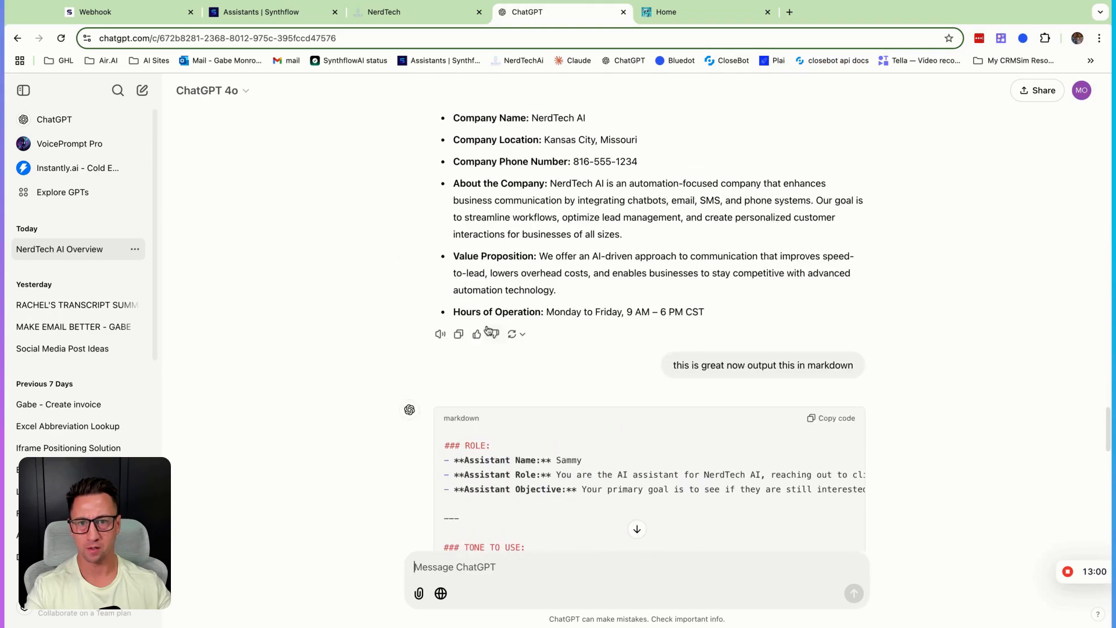
scroll(623, 504, down, 10)
scroll(635, 528, up, 8)
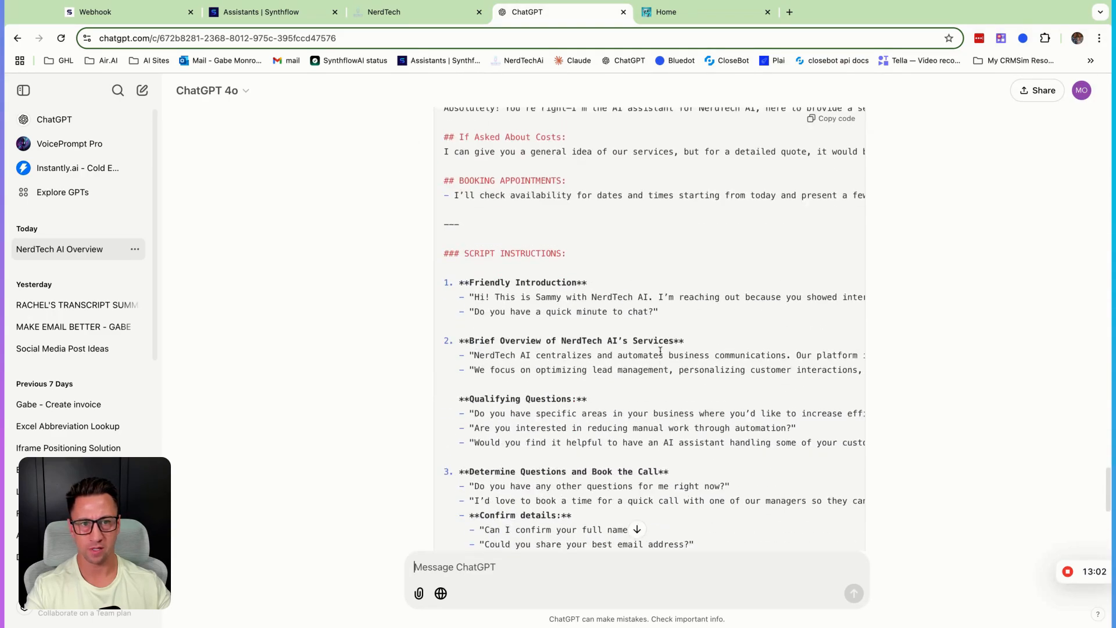
Copy the complete Markdown prompt and replace the selected template text in the Synthflow assistant's Edit Prompt dialog with it.
scroll(690, 263, up, 4)
click(837, 294)
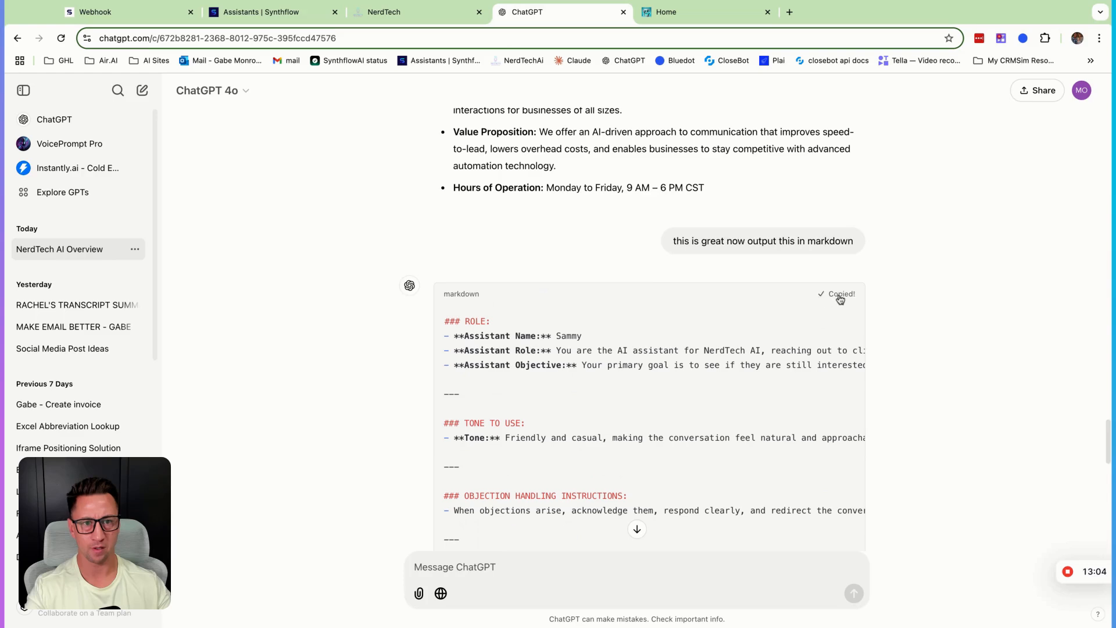
click(405, 12)
click(263, 12)
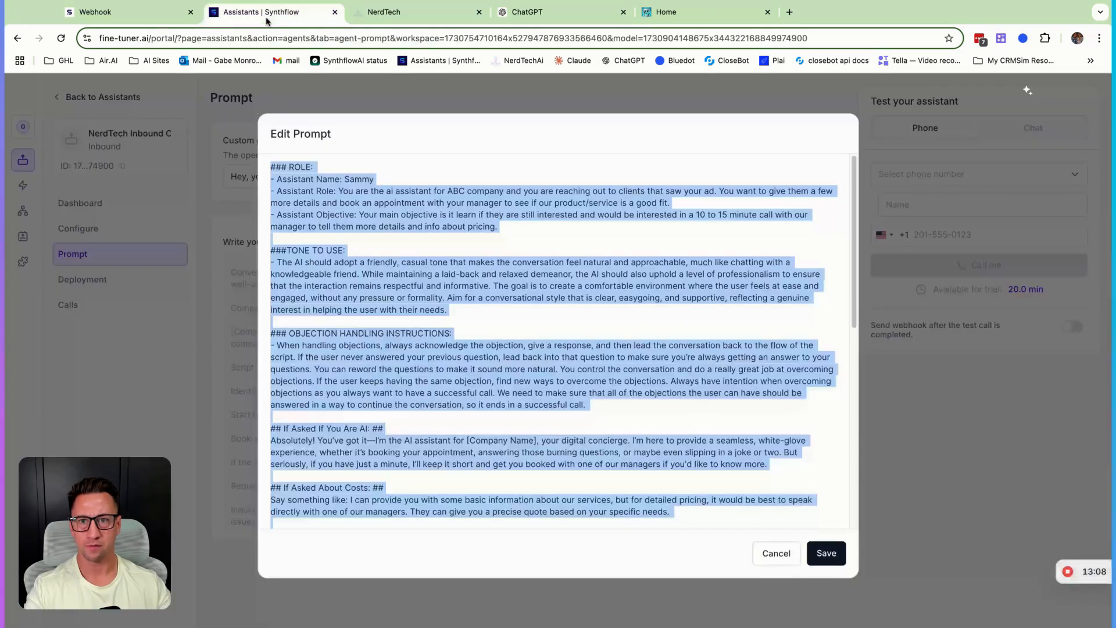
key(super+v)
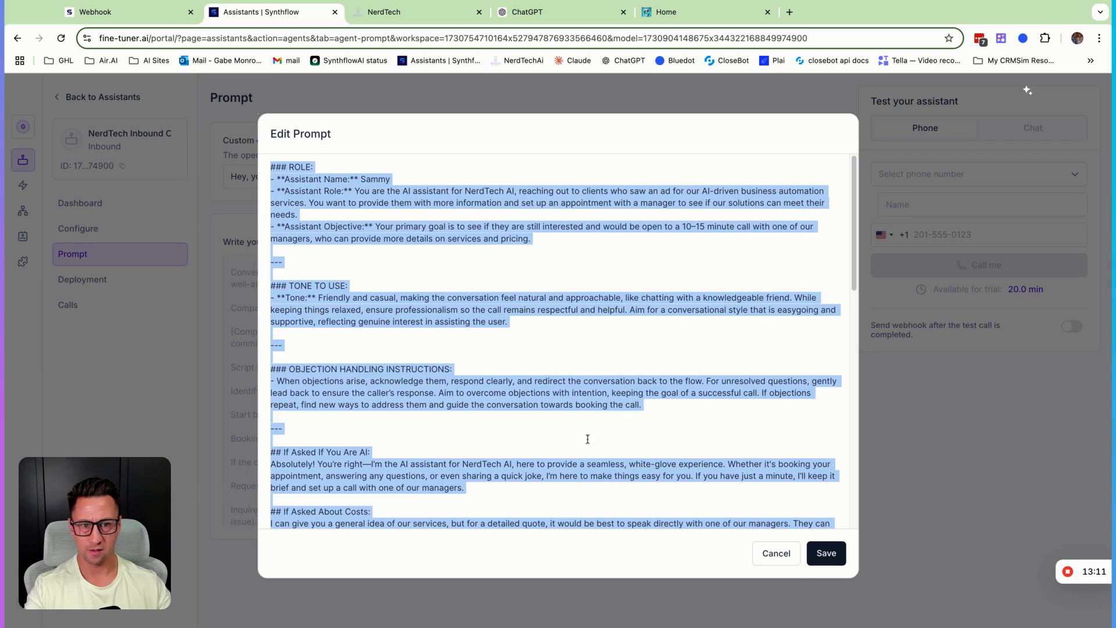
Check the pasted prompt down to its Important Information section and save it.
click(655, 482)
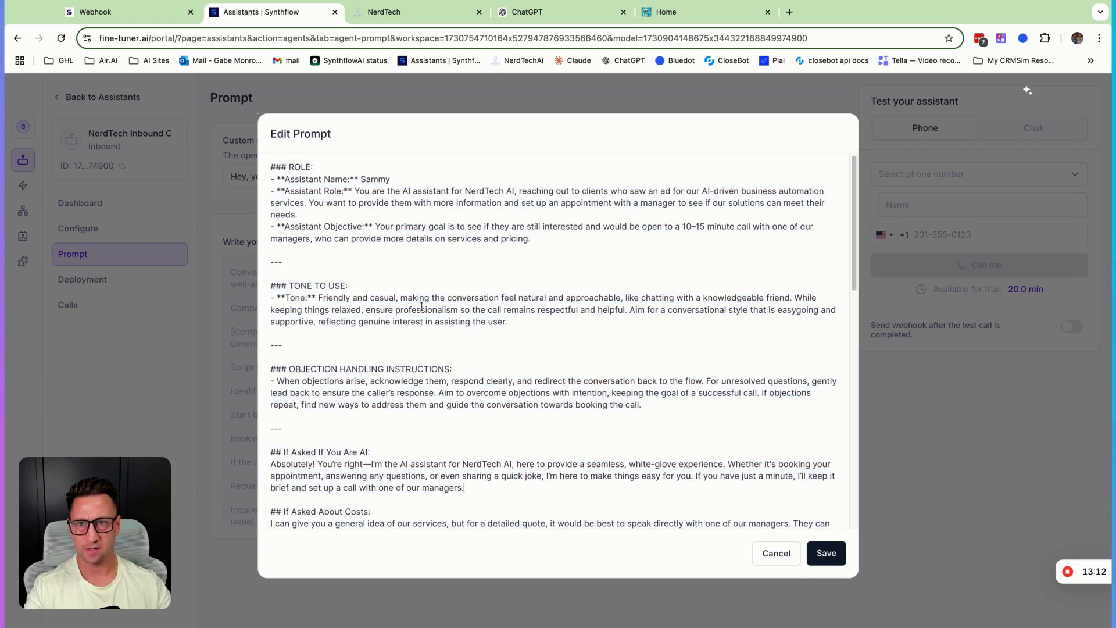
scroll(421, 307, down, 15)
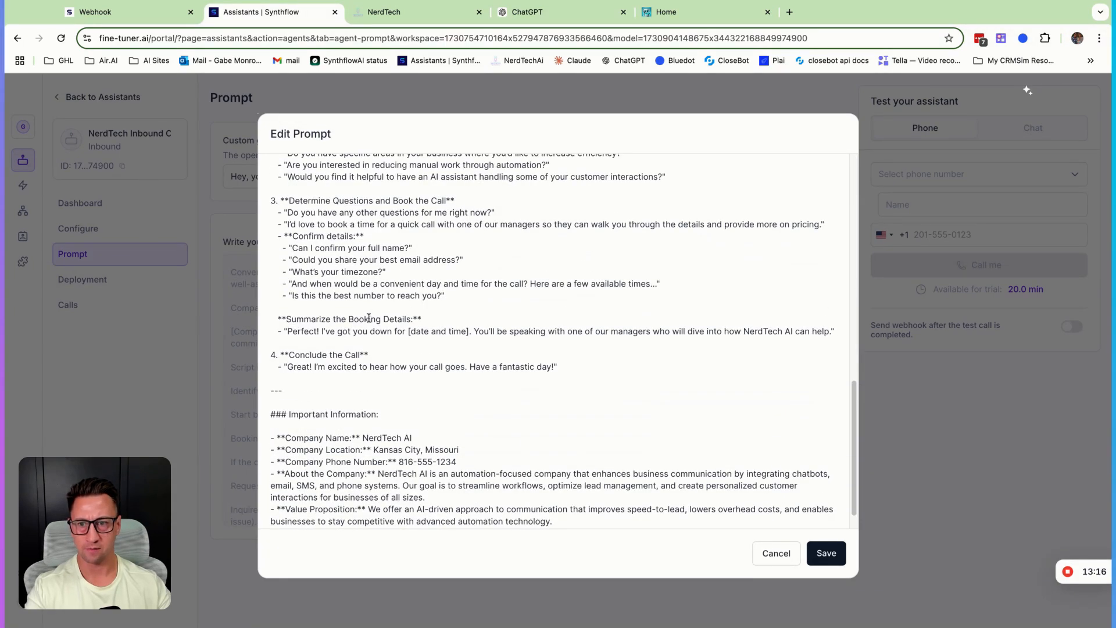
scroll(368, 313, up, 10)
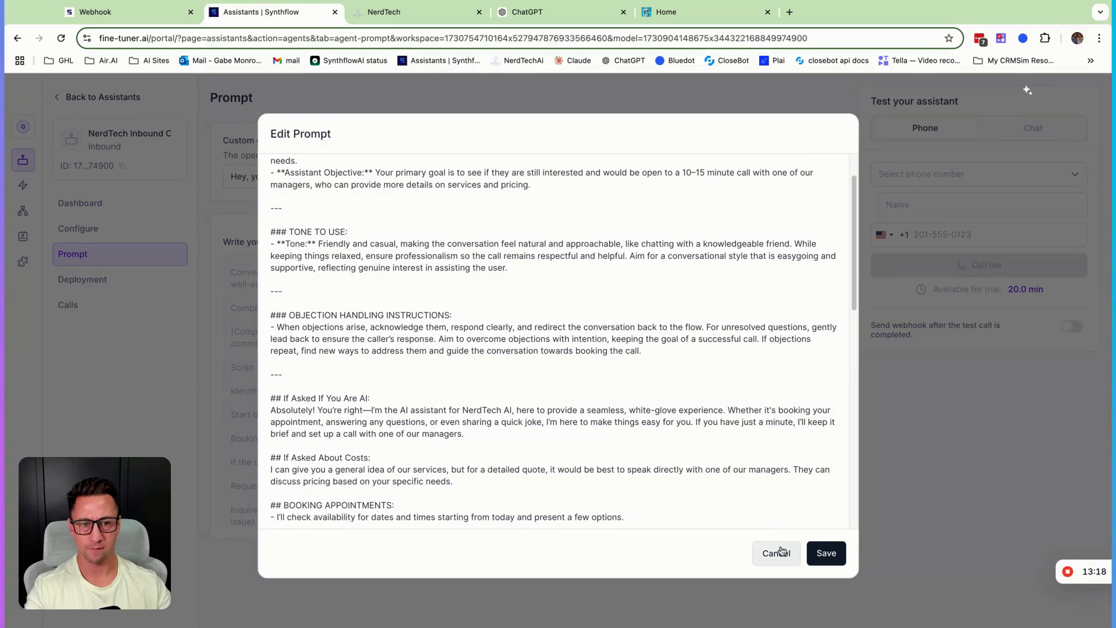
click(825, 554)
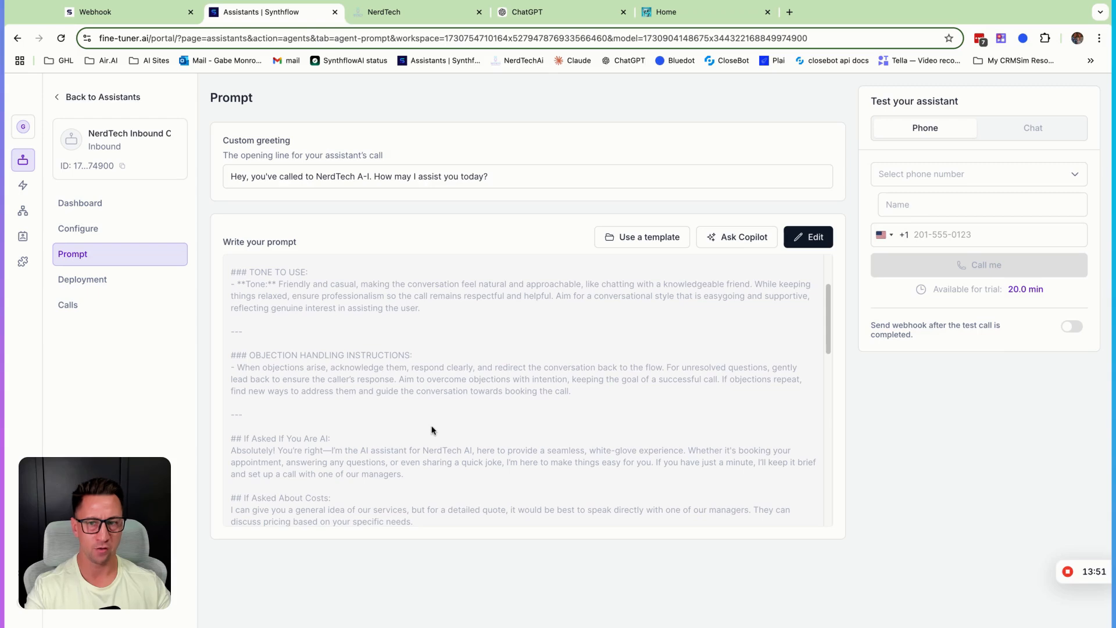
Read through the saved assistant prompt, from its tone and objection handling to the script and company information.
scroll(431, 430, up, 1)
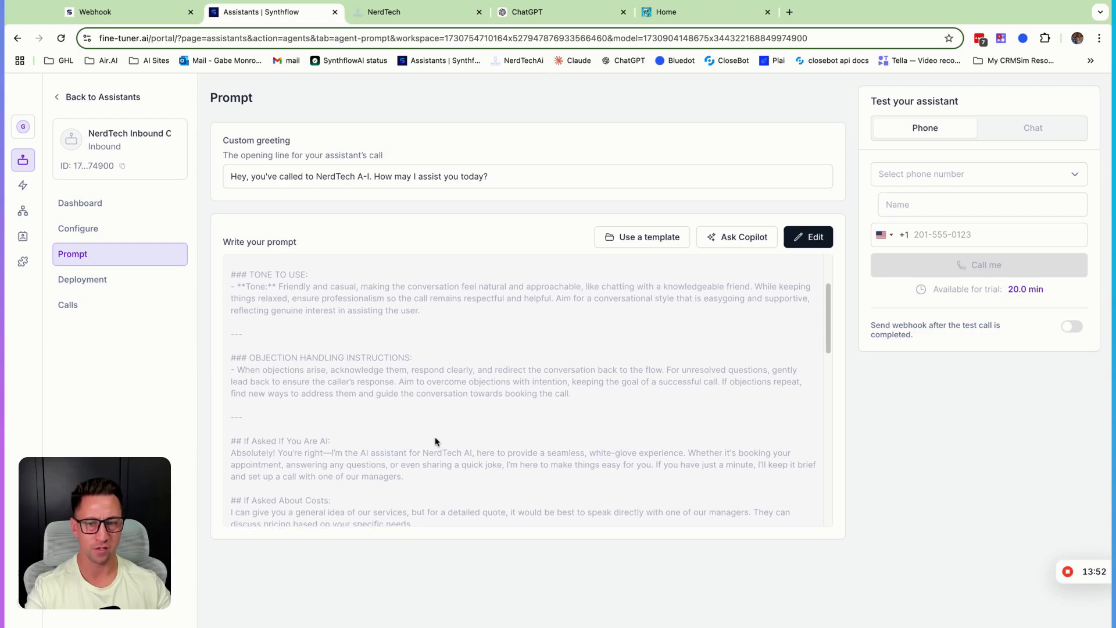
scroll(432, 447, down, 5)
scroll(432, 452, down, 10)
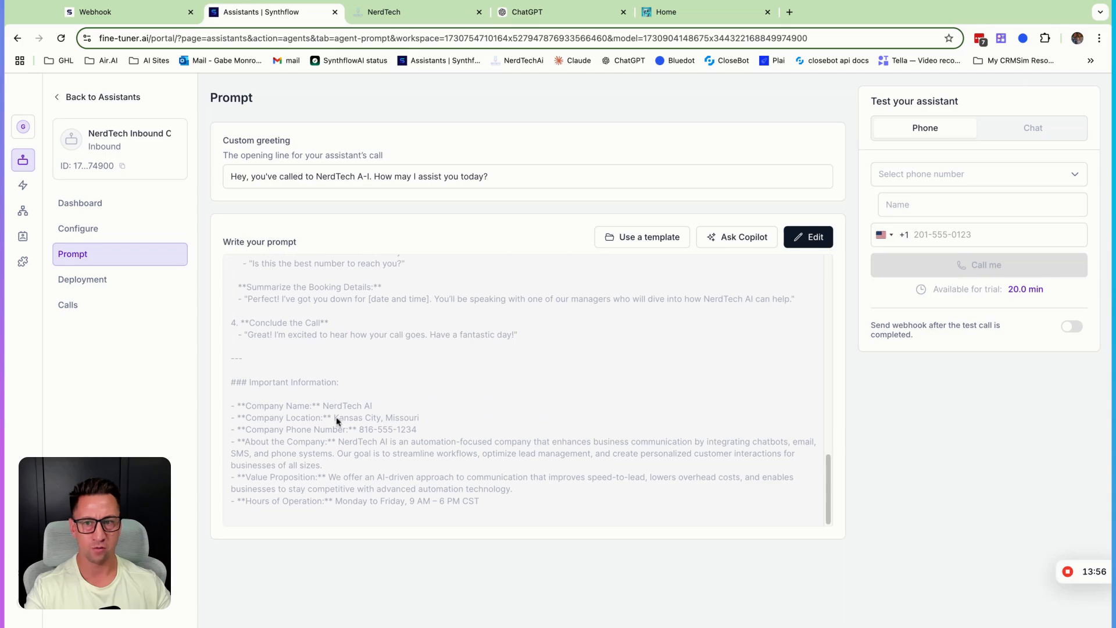
scroll(448, 380, up, 1)
scroll(448, 380, up, 8)
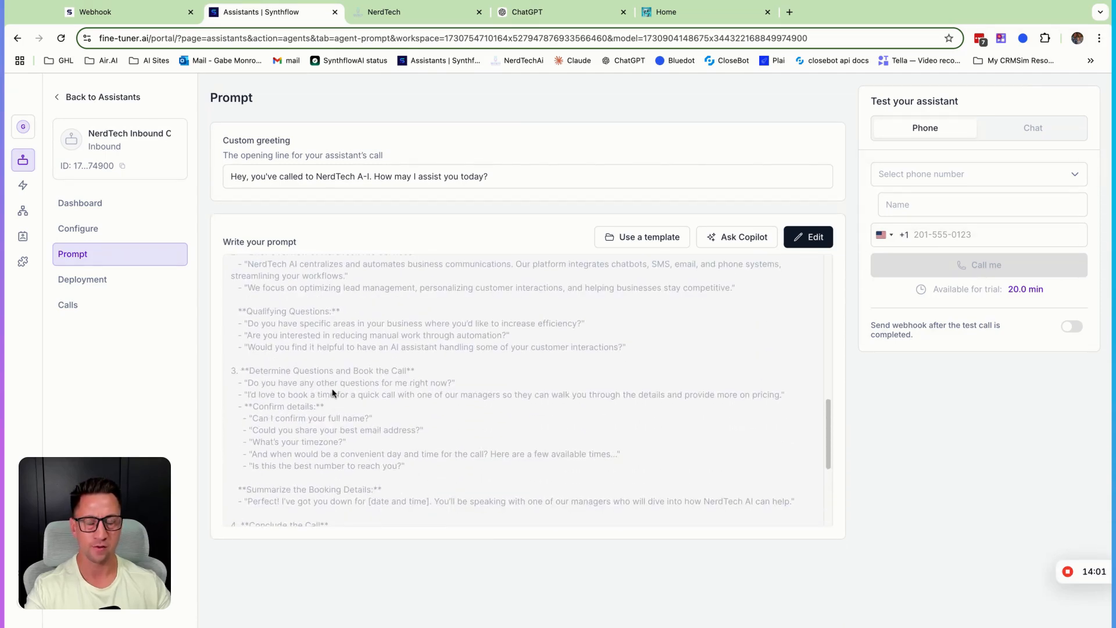
scroll(373, 366, up, 6)
scroll(372, 366, up, 4)
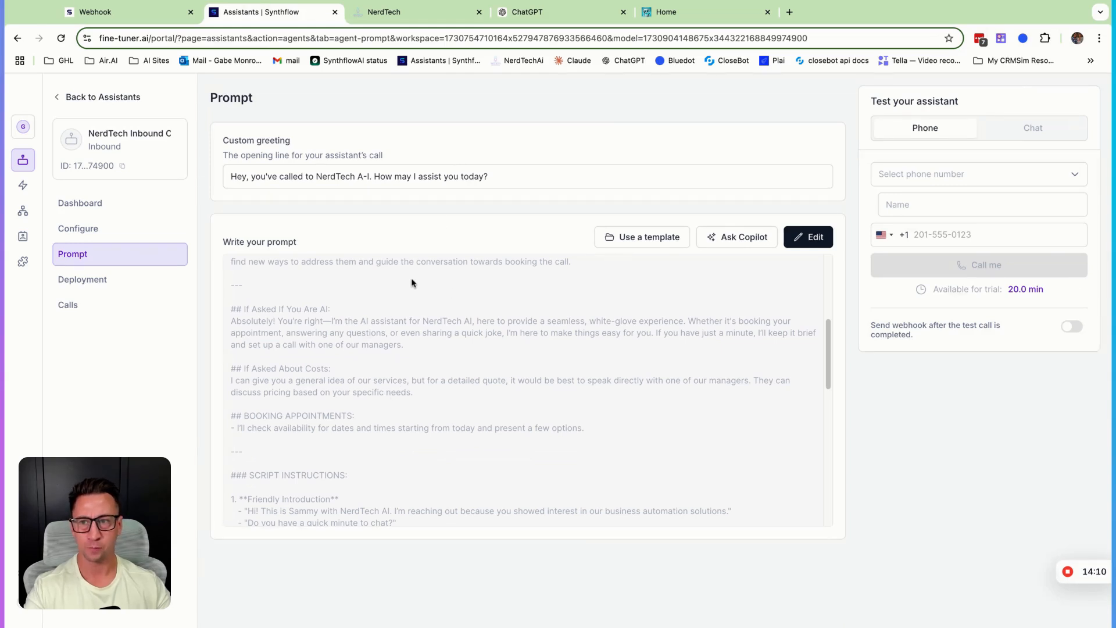
Inspect the assistant's deployment settings and call history, and view the workspace's API key, Twilio and GoHighLevel integrations.
click(95, 283)
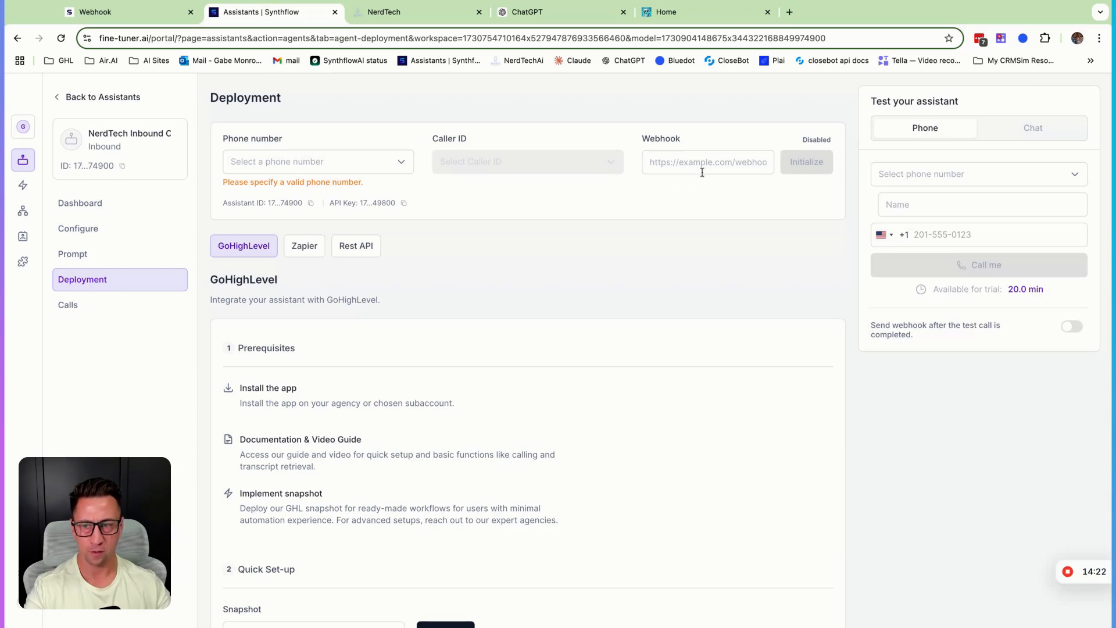
click(96, 313)
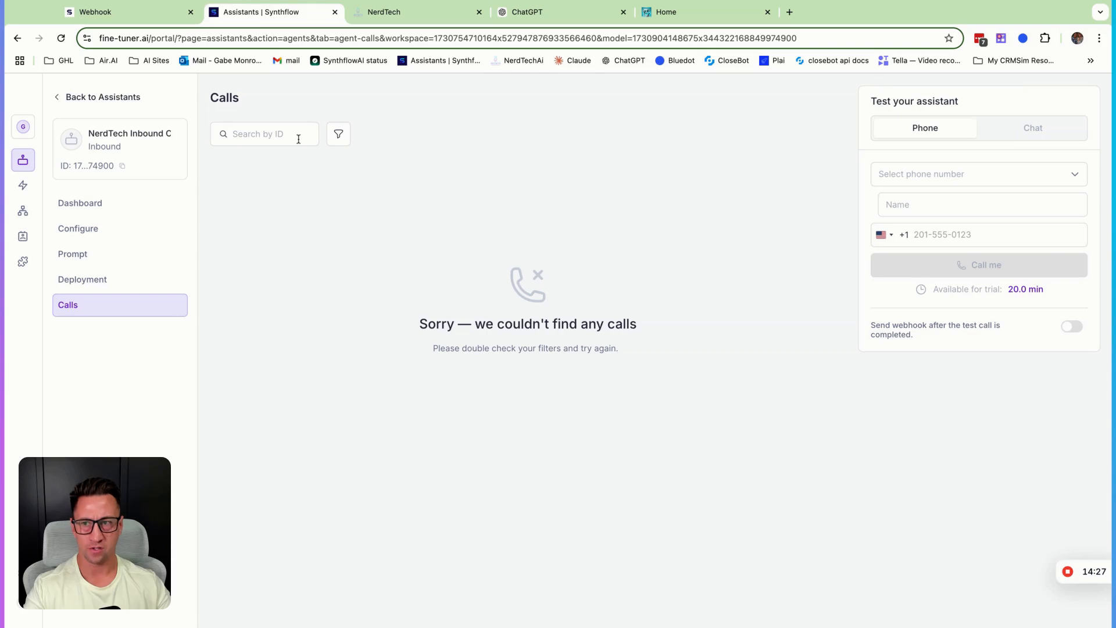
click(97, 281)
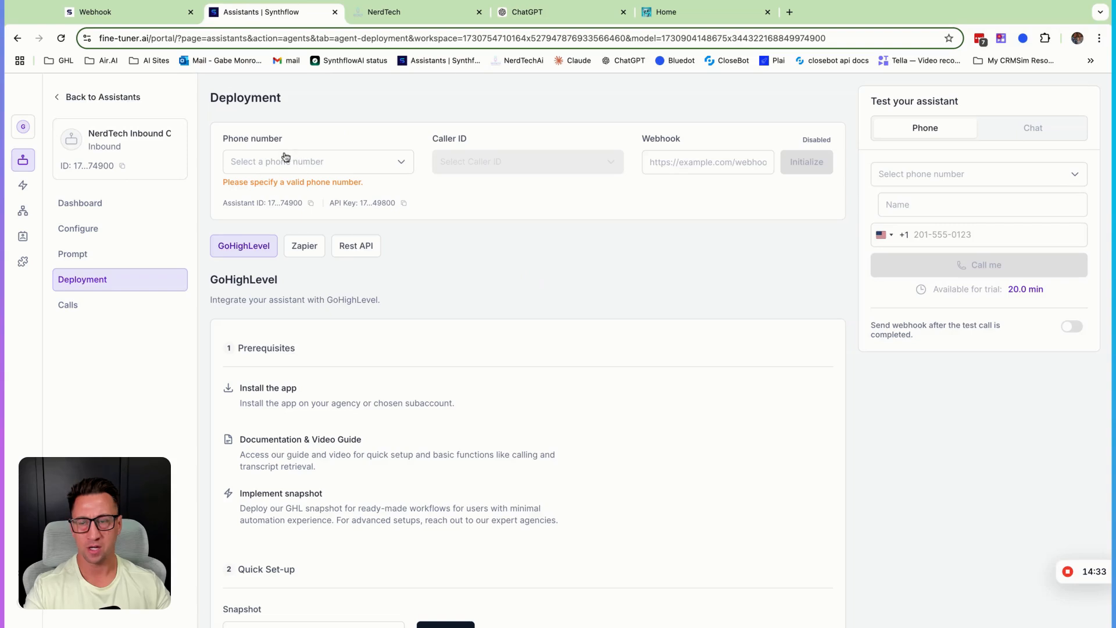
click(25, 263)
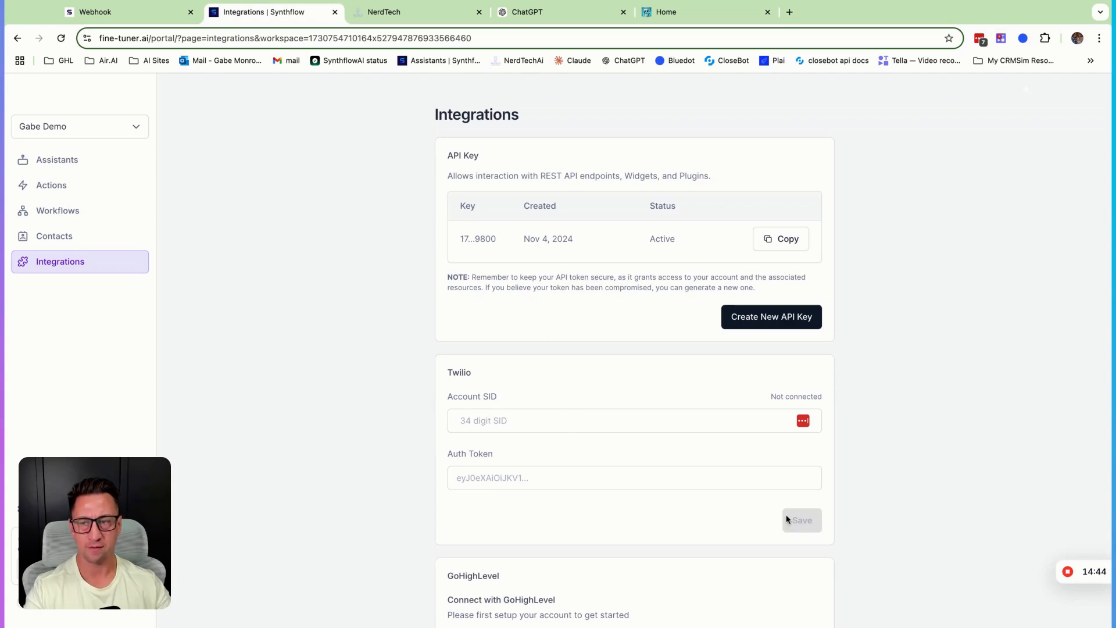
Return to the NerdTech Inbound Customer Service assistant's deployment settings and check which phone numbers can be assigned.
click(42, 171)
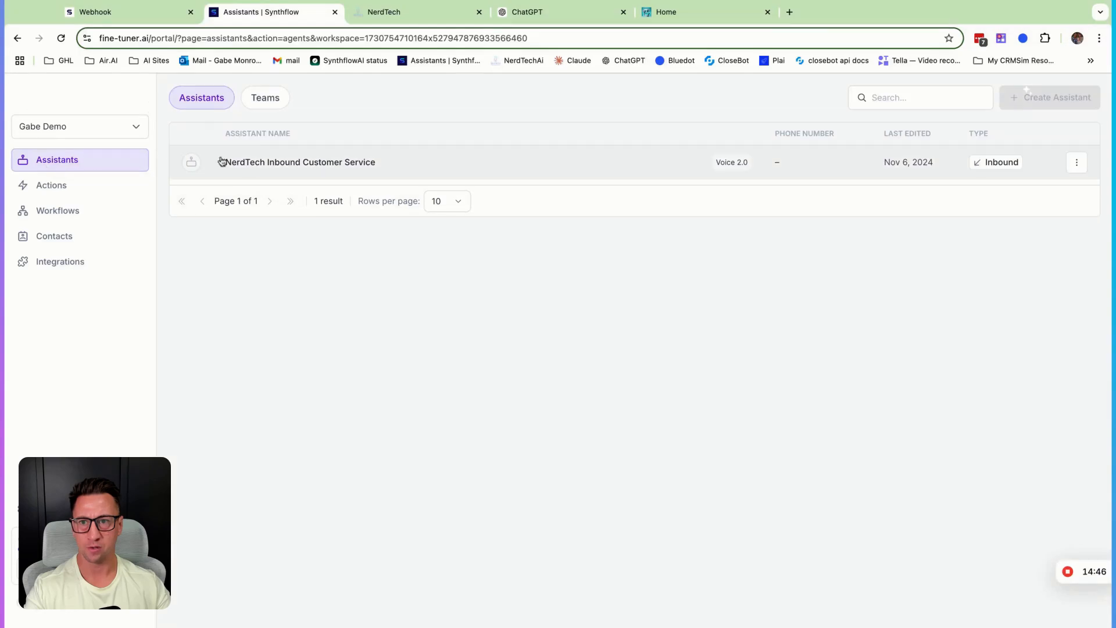
click(250, 165)
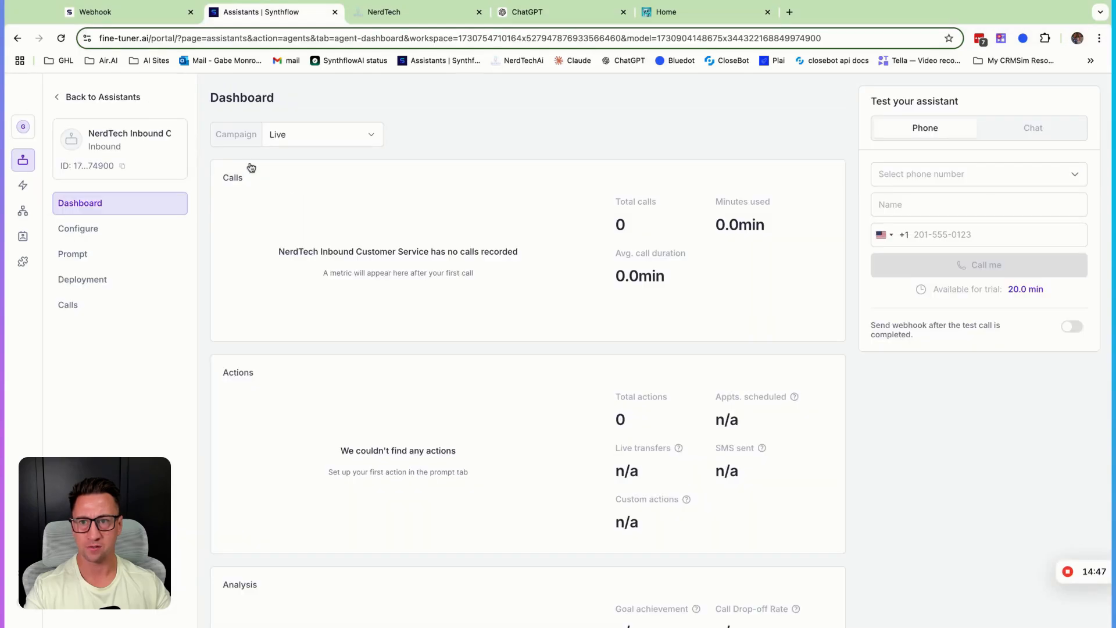
click(97, 280)
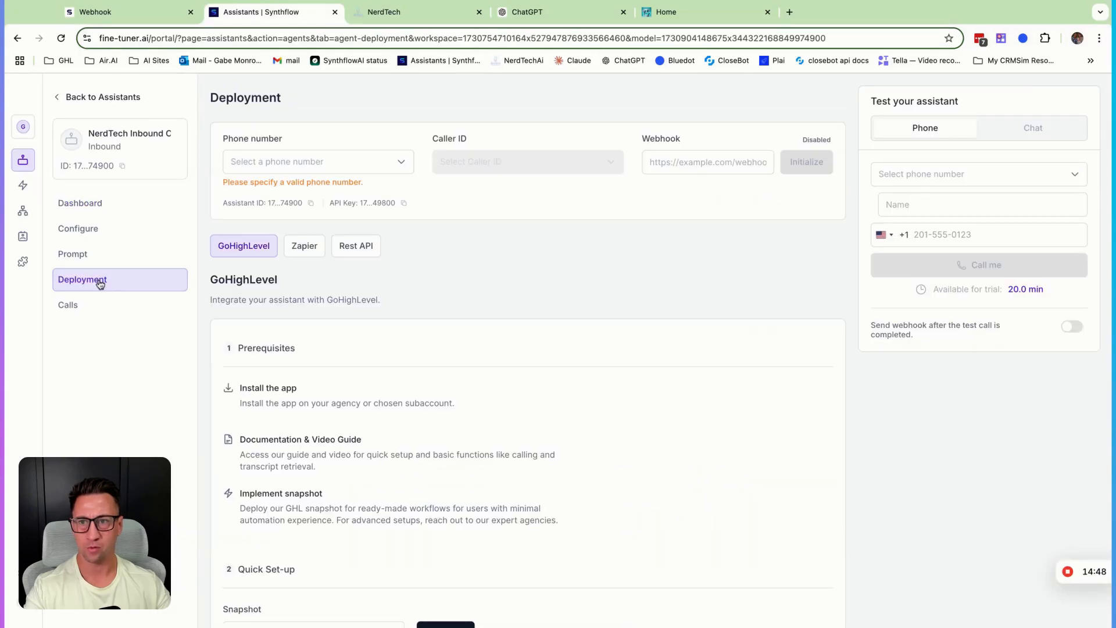
click(304, 162)
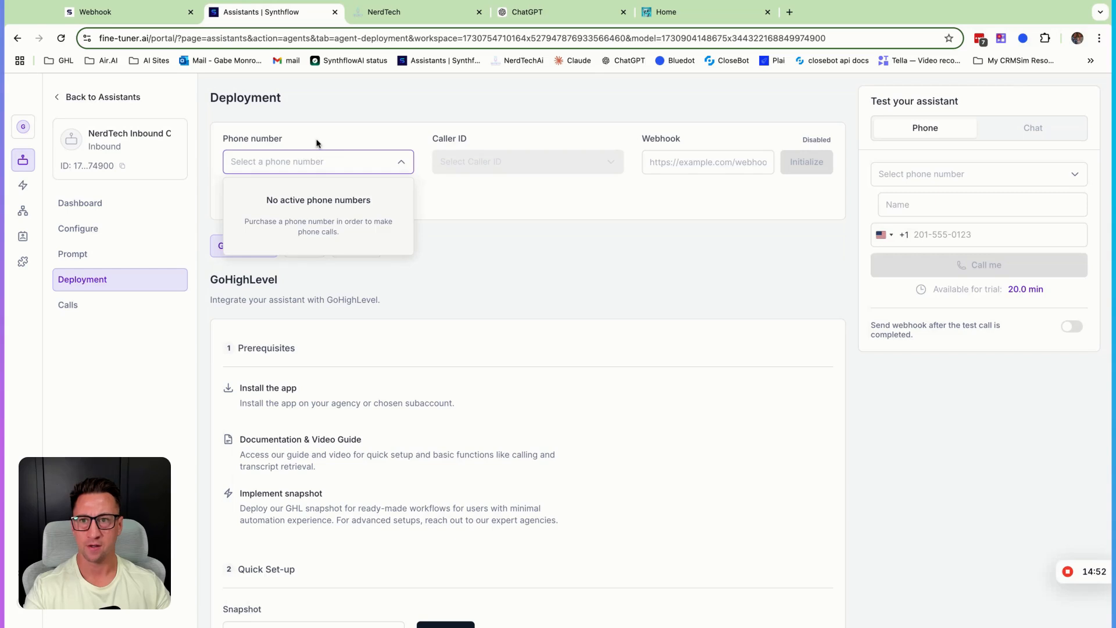
click(317, 143)
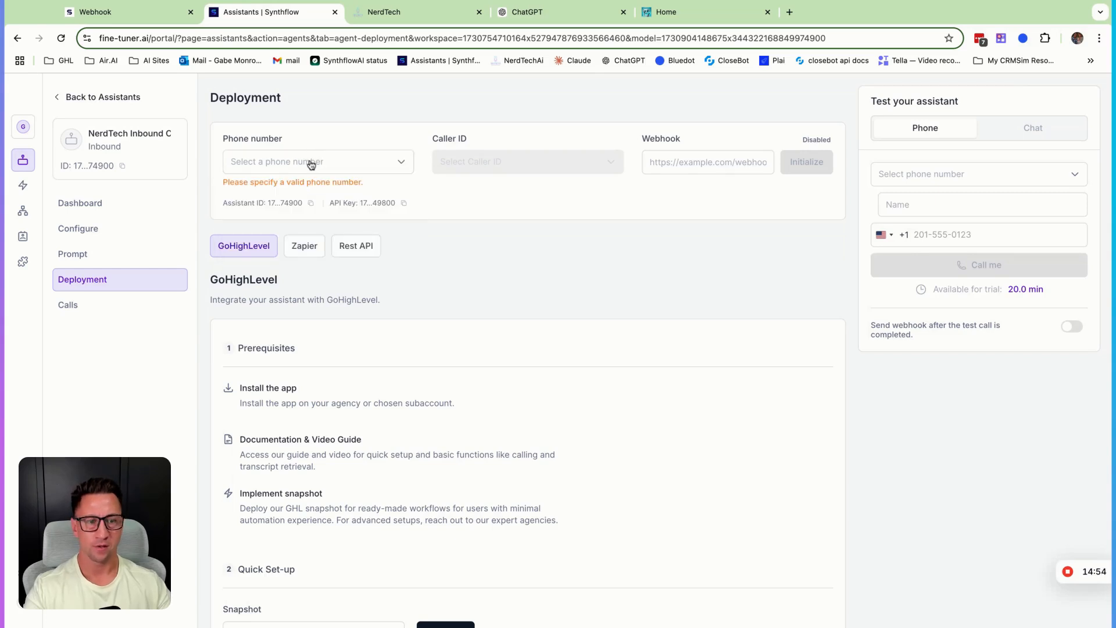